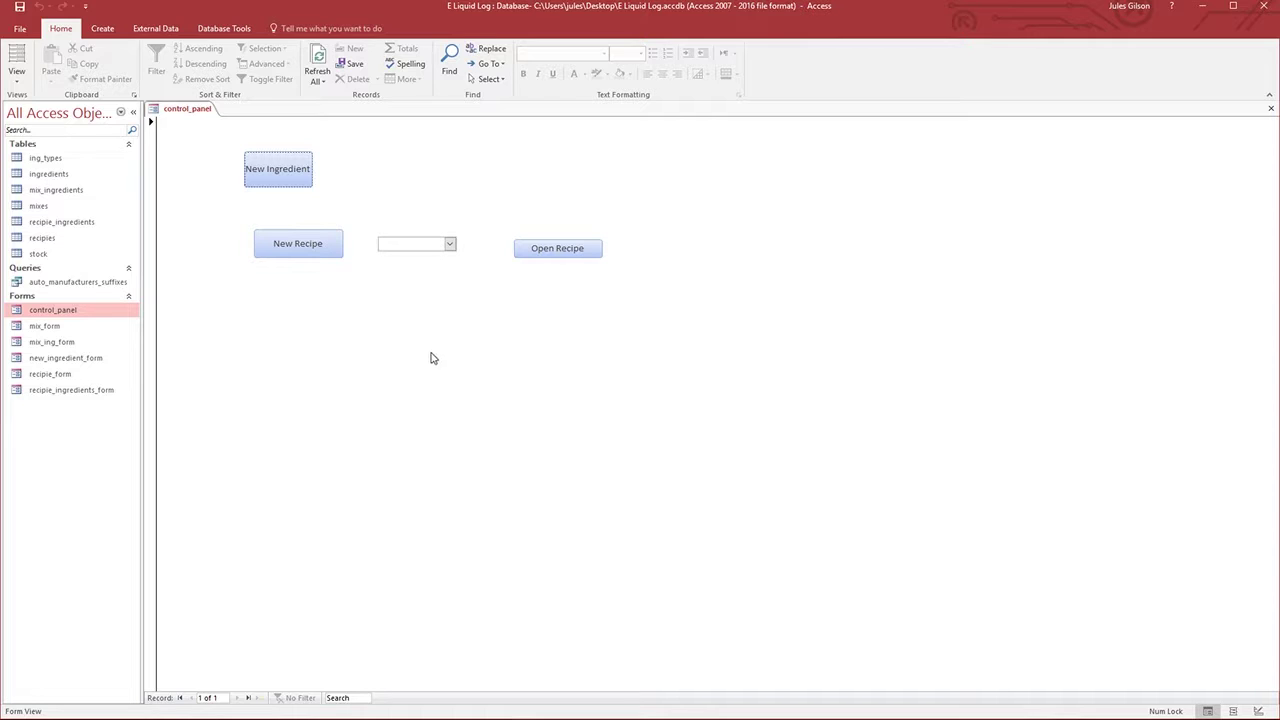
- Open the Vanilla Custard recipe from the control panel and start a new mix from it
left_click(449, 244)
left_click(427, 283)
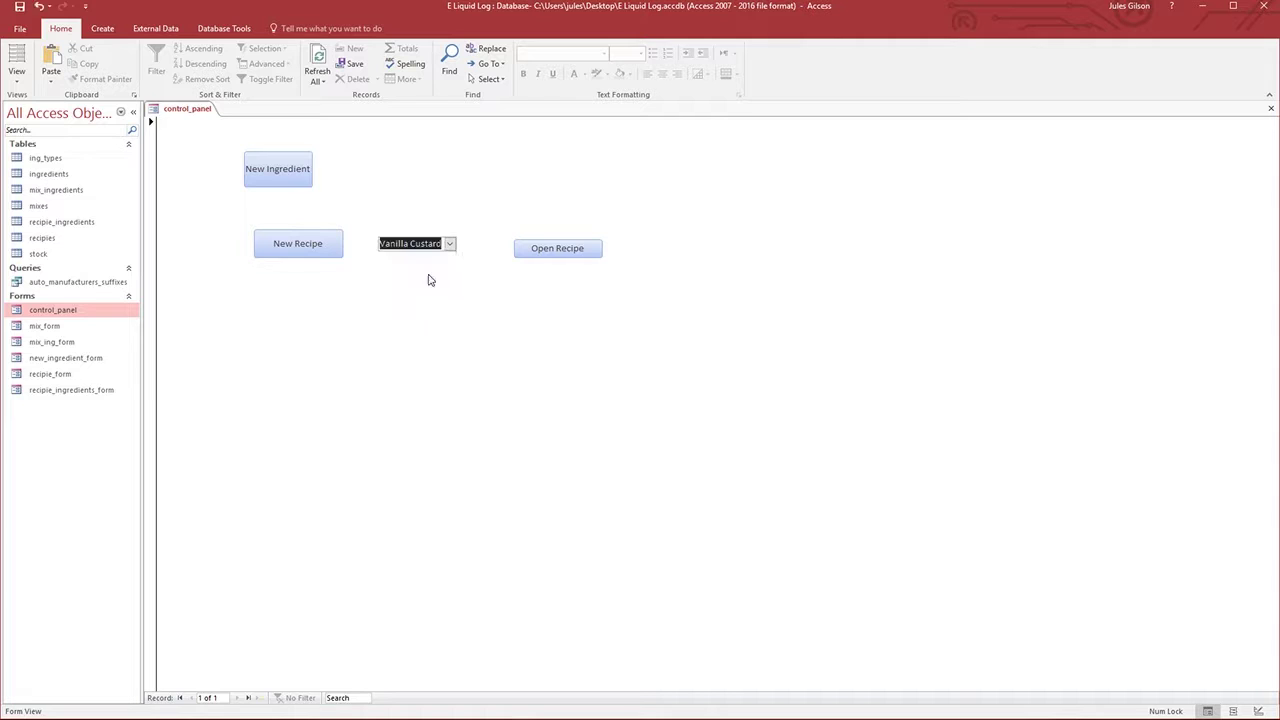
left_click(541, 250)
left_click(306, 142)
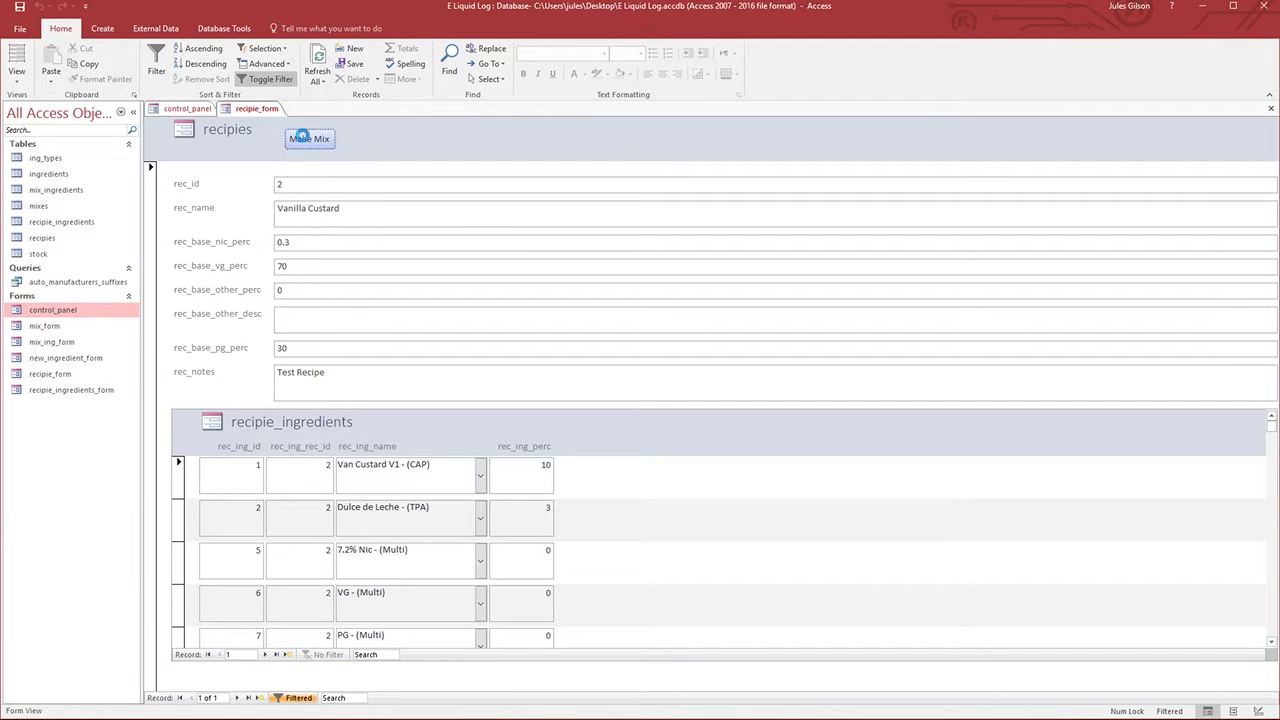
- Set the new mix's volume to 500 and create the mix
left_click(294, 211)
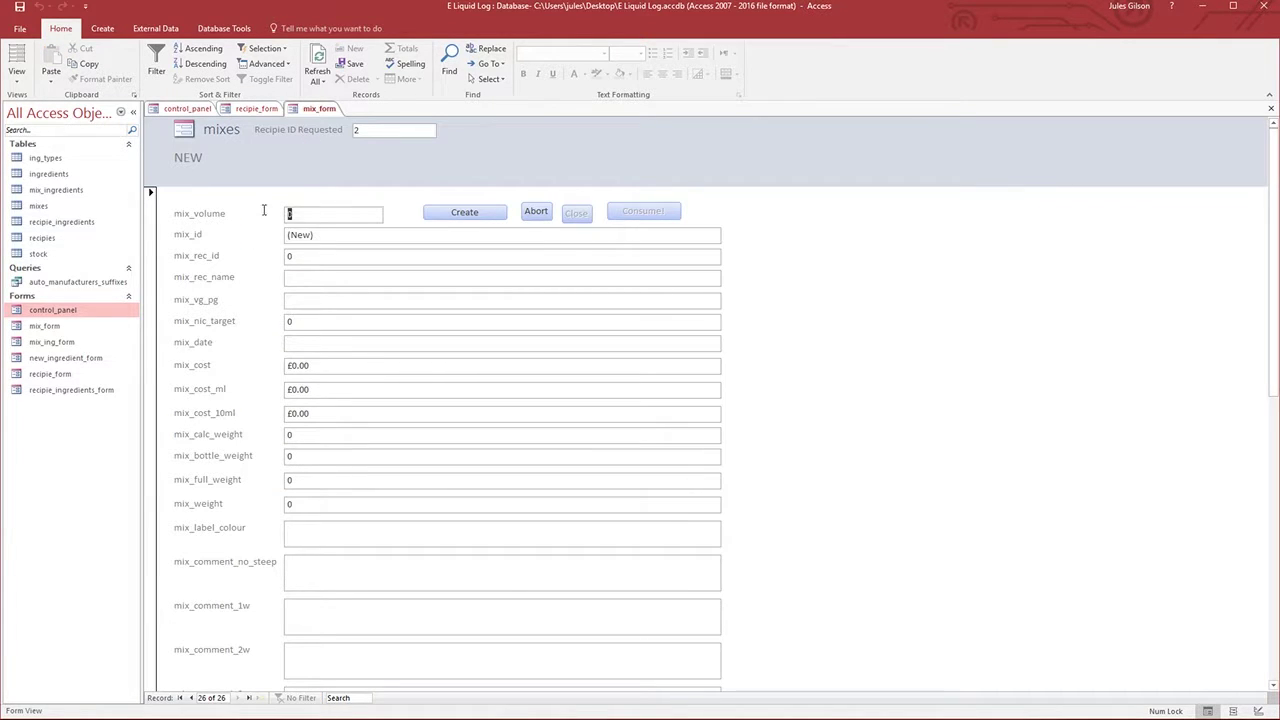
type("500")
left_click(447, 217)
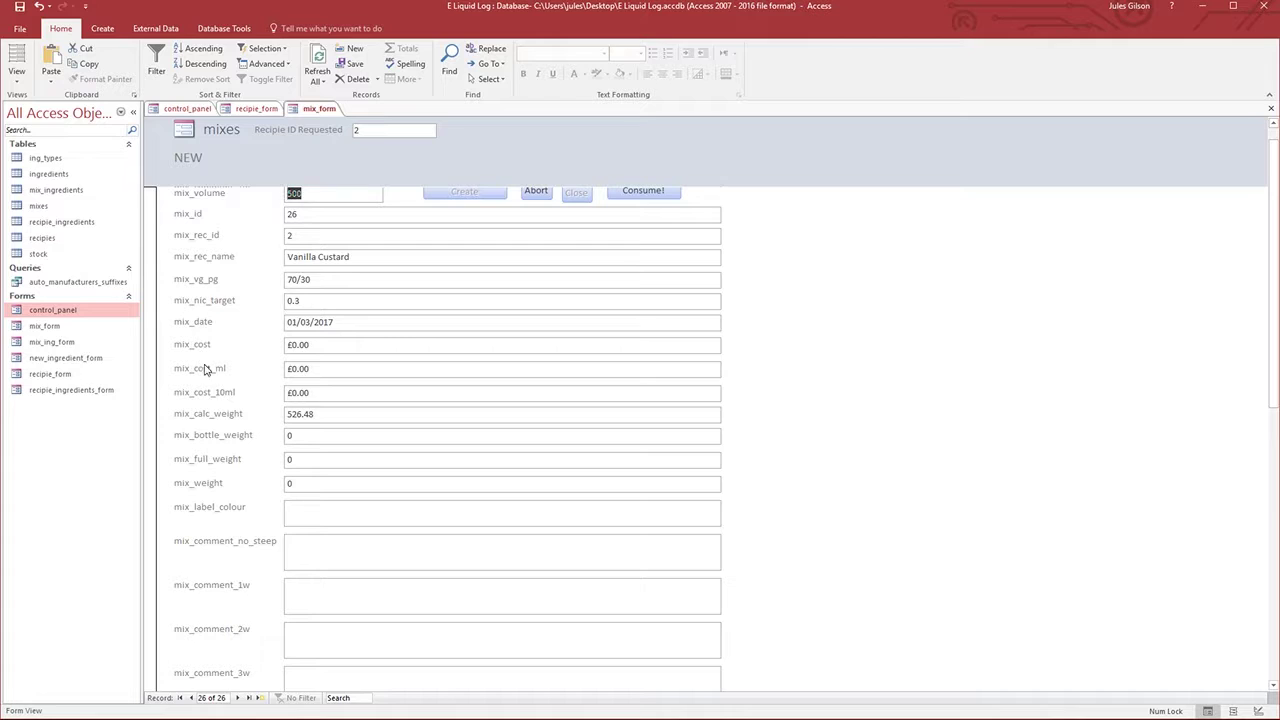
- Review the new mix's calculated weight and the stock fields of its mix ingredients, and close the mix form
left_click_drag(323, 414, 279, 414)
scroll(810, 415, "down", 5)
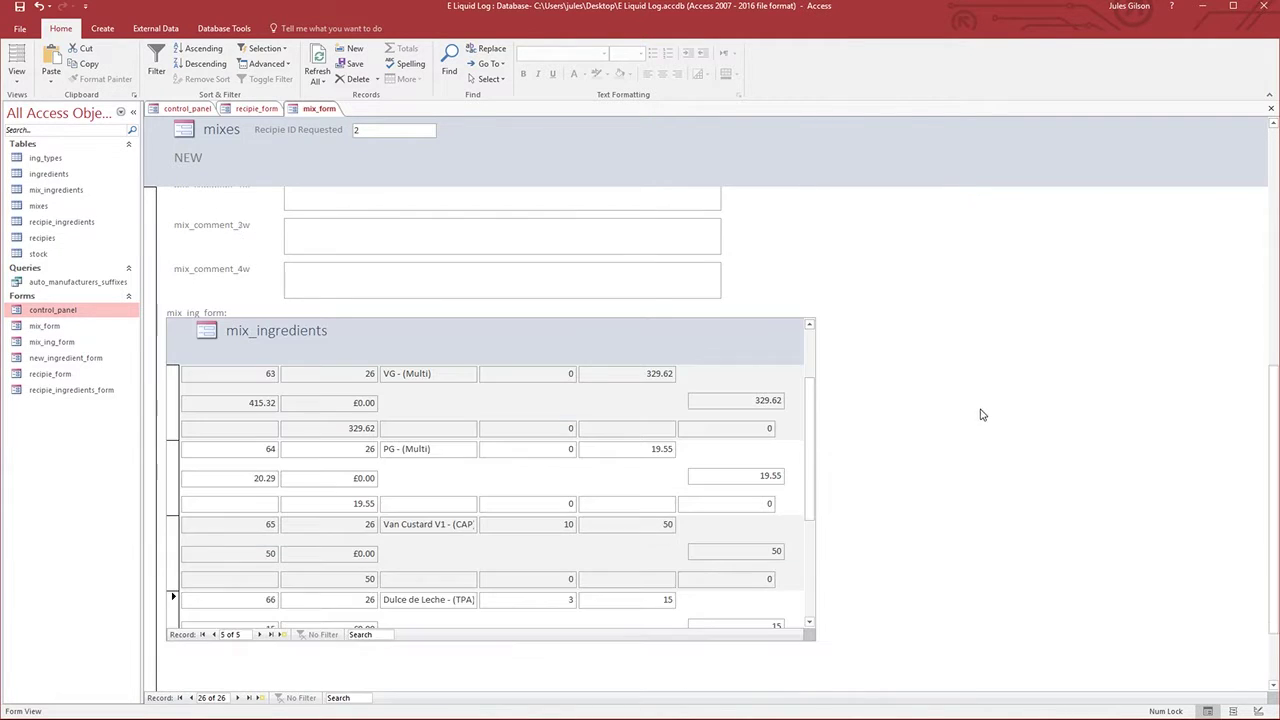
scroll(810, 432, "up", 1)
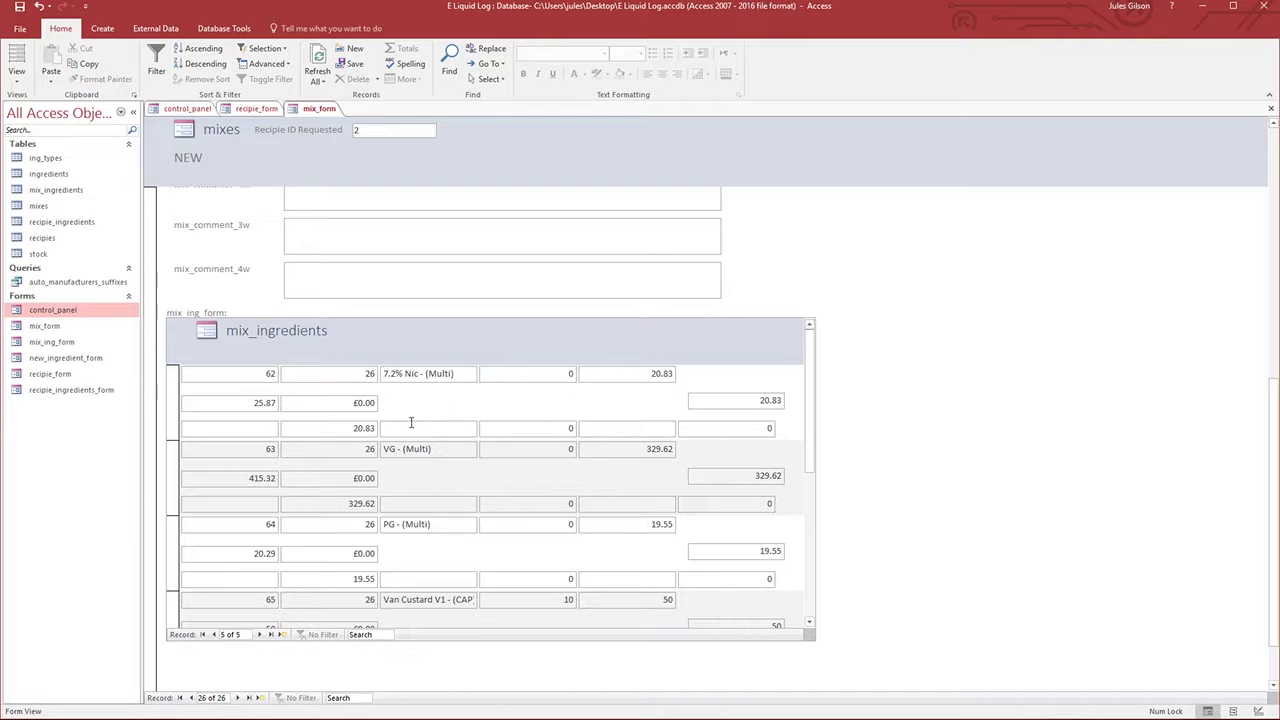
left_click(250, 429)
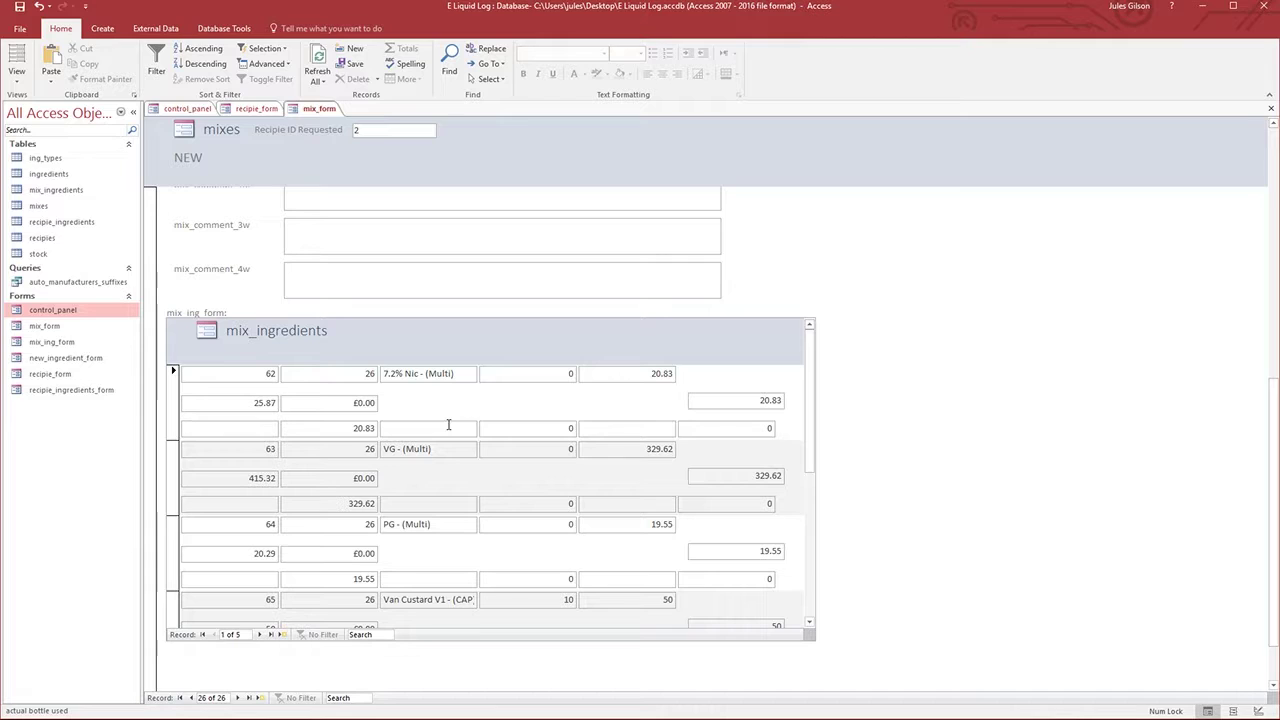
left_click(269, 427)
left_click(1270, 110)
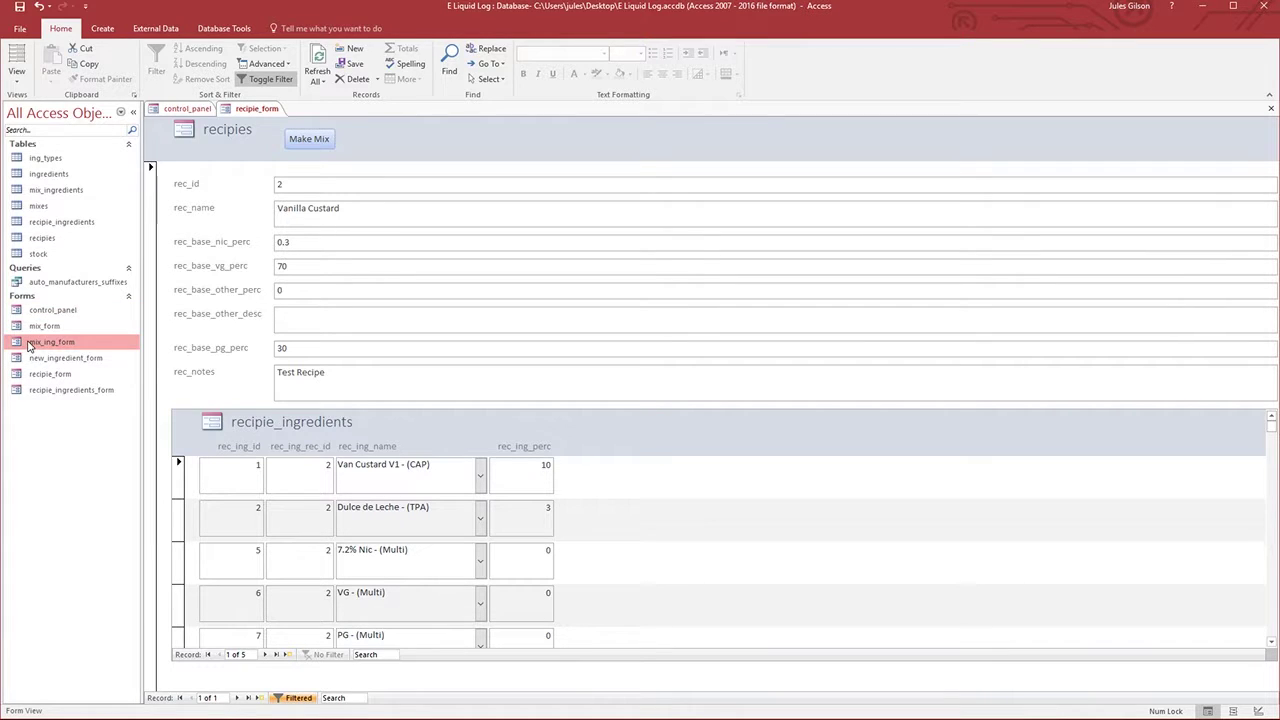
- Open mix_ing_form in Design View and extend its Detail section downward to make room below the stock fields
right_click(35, 345)
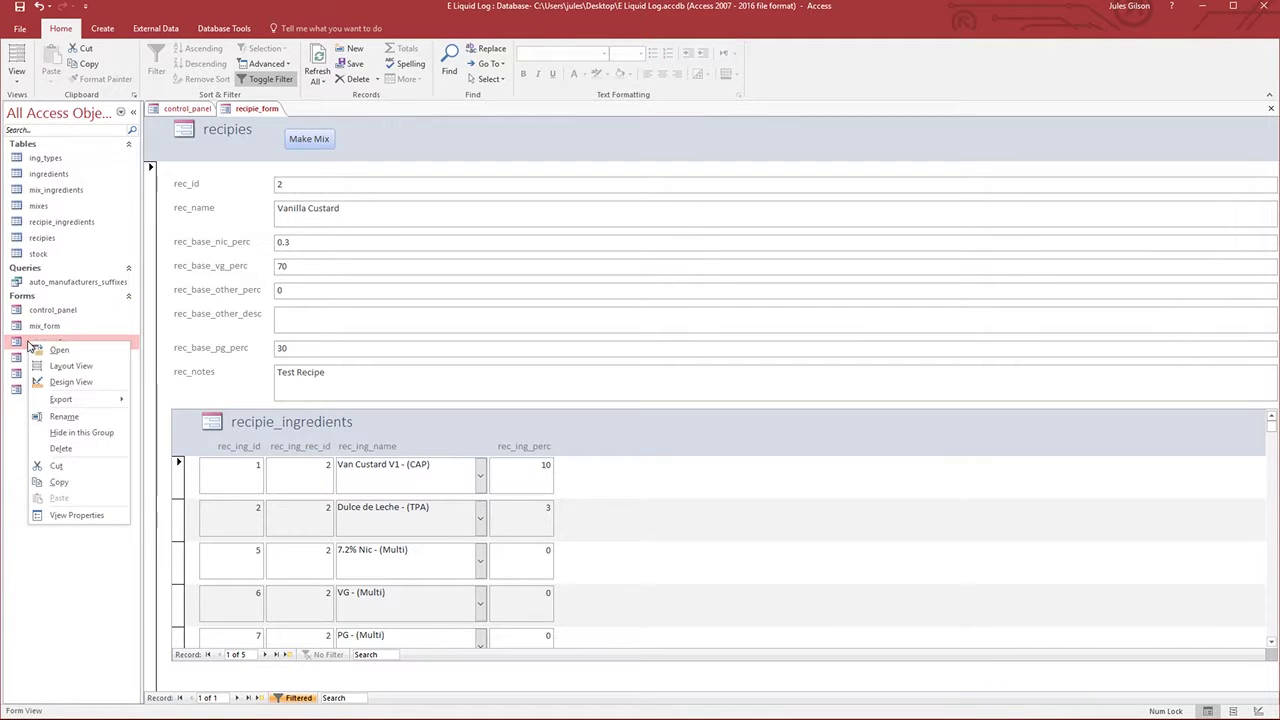
left_click(70, 382)
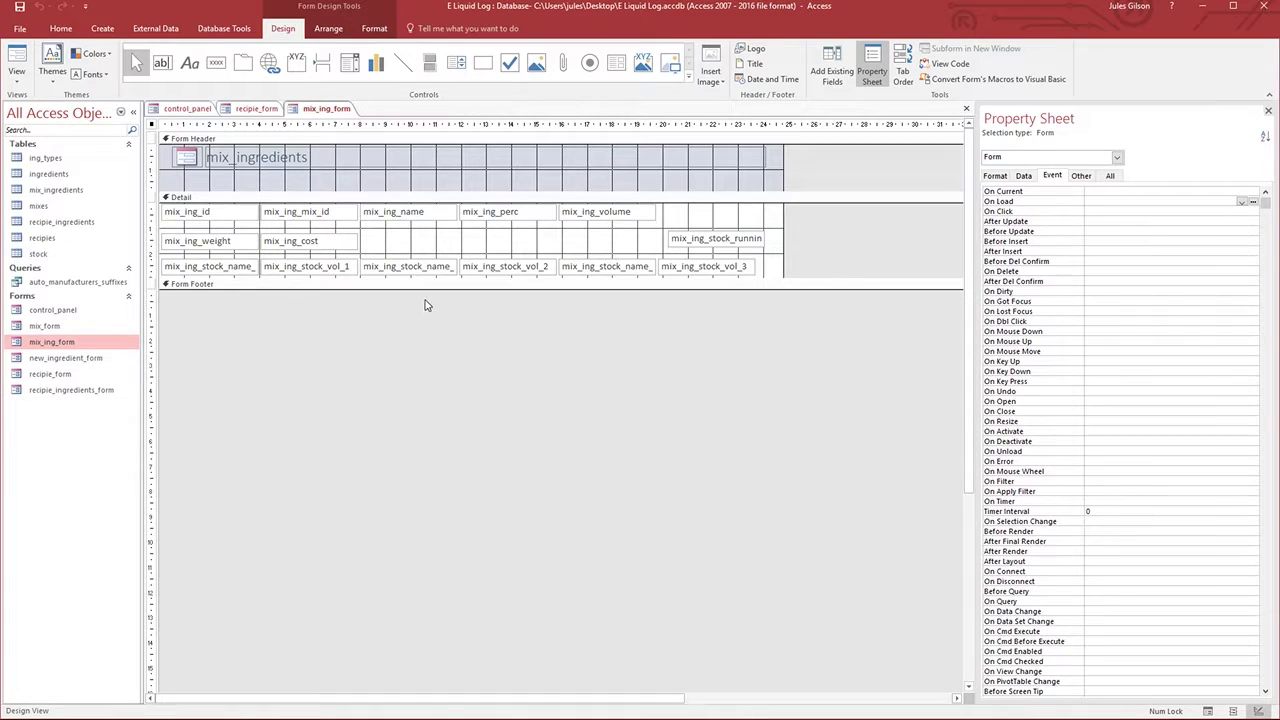
left_click_drag(429, 279, 429, 446)
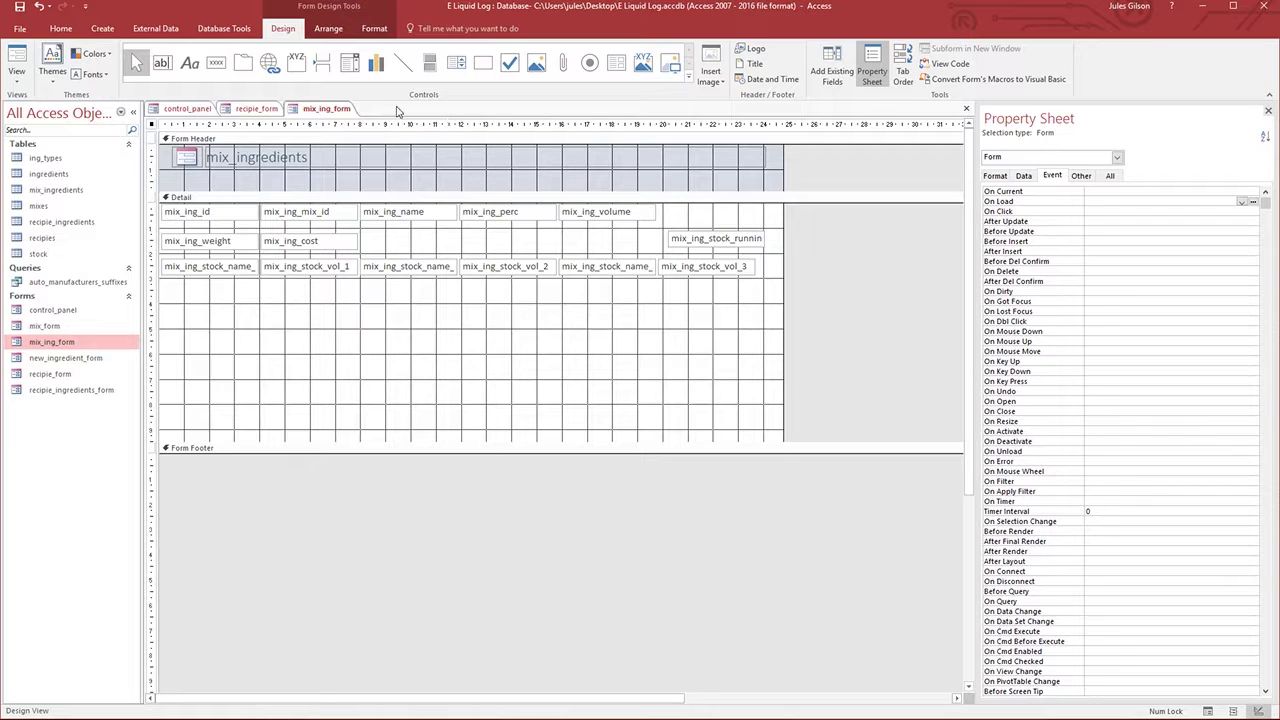
- Add an unbound combo box below the stock fields in the Detail section, skipping the Combo Box Wizard
left_click(350, 65)
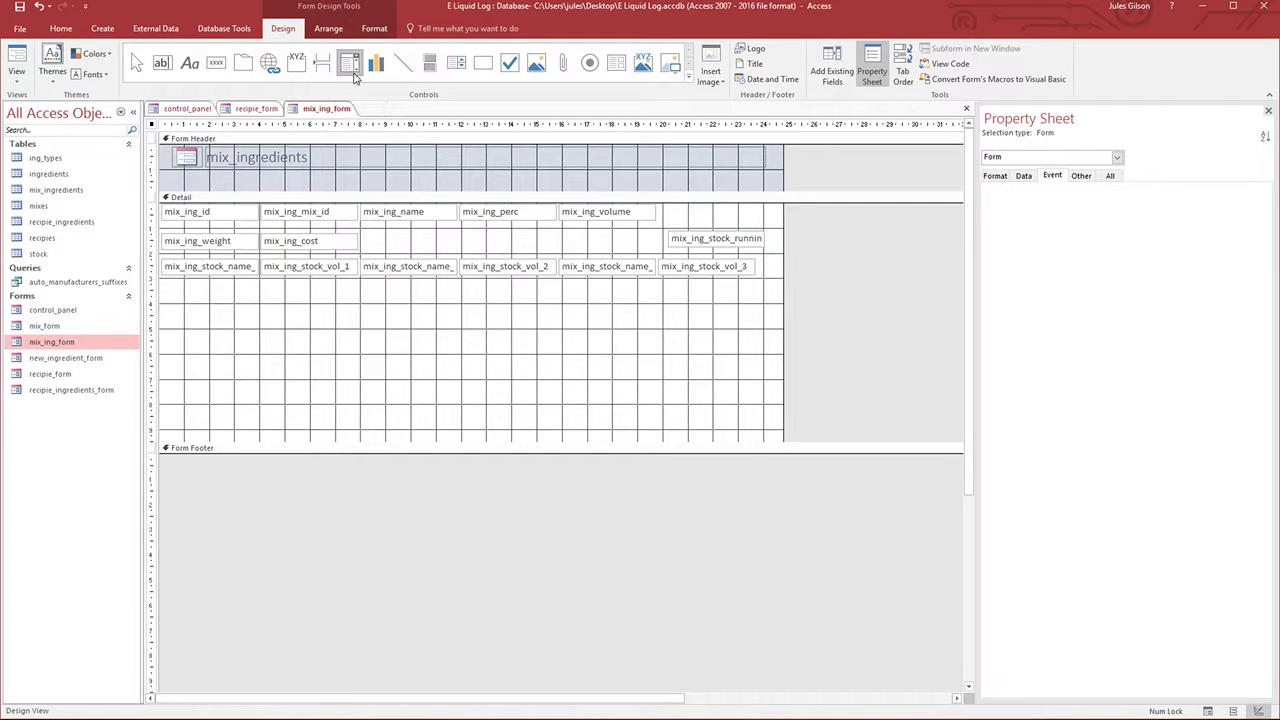
left_click_drag(323, 298, 403, 312)
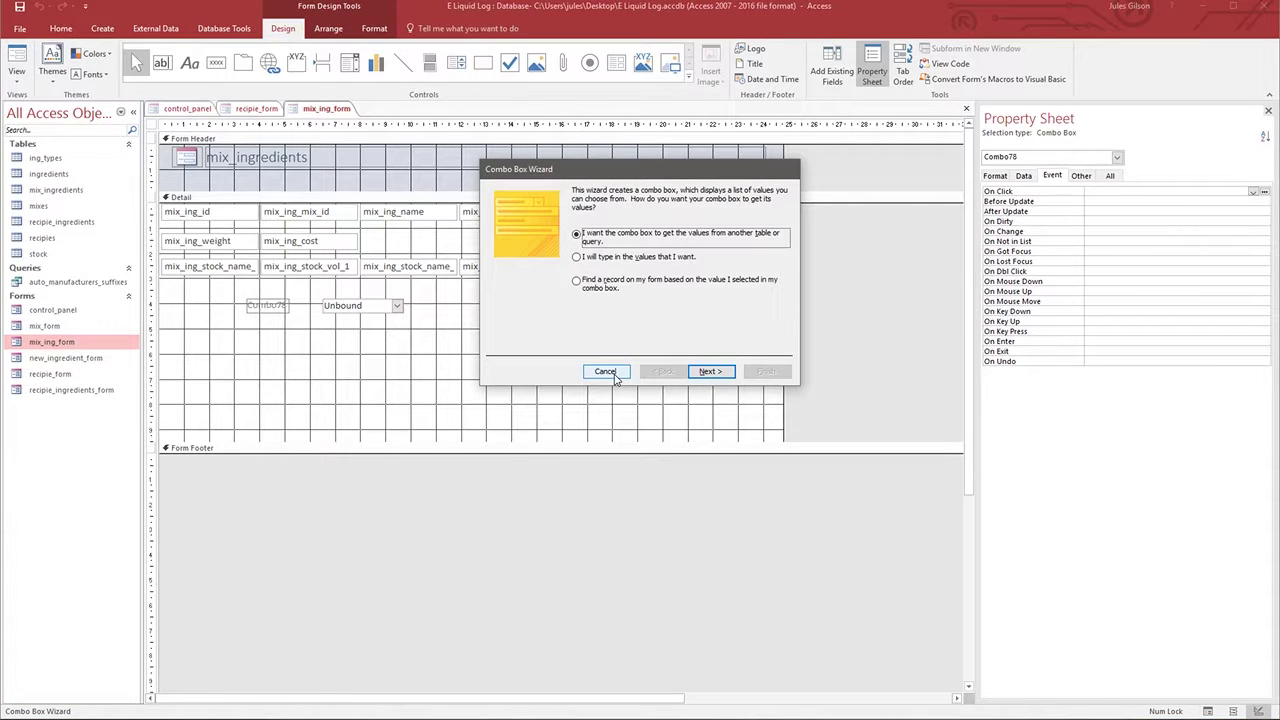
left_click(605, 371)
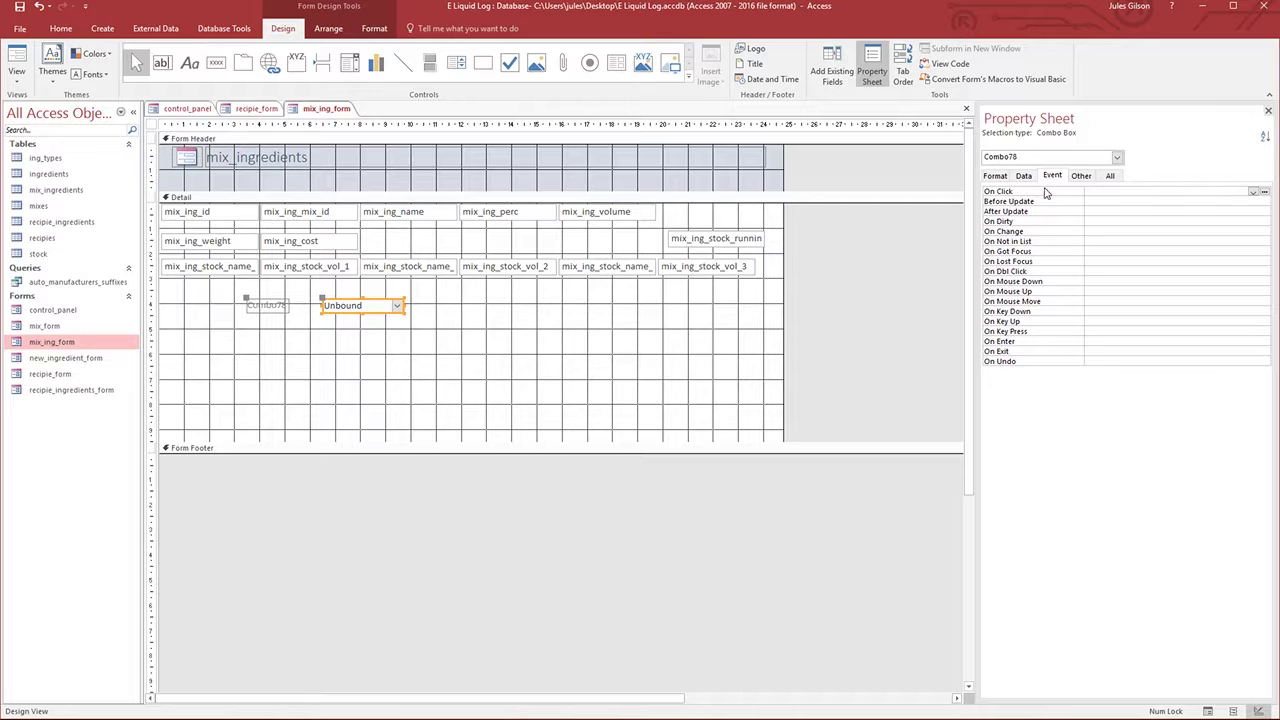
- Name the new combo box stockingName_1
left_click(1082, 178)
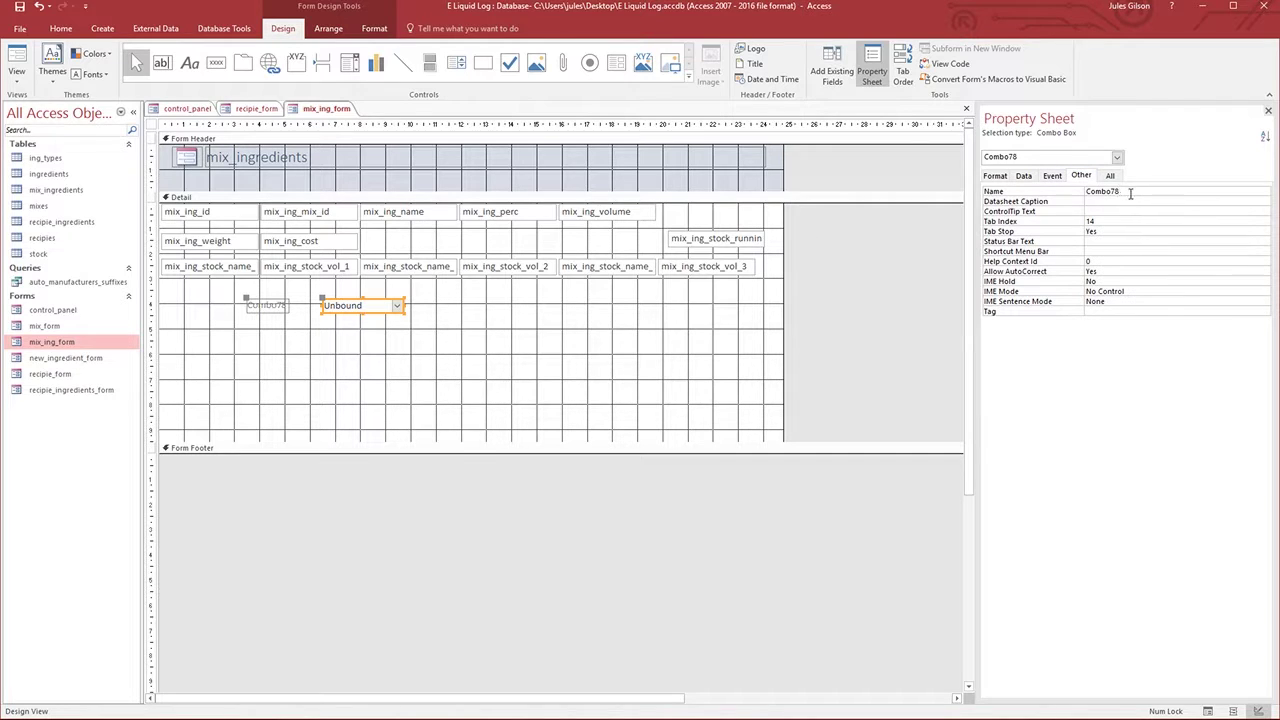
left_click(1057, 191)
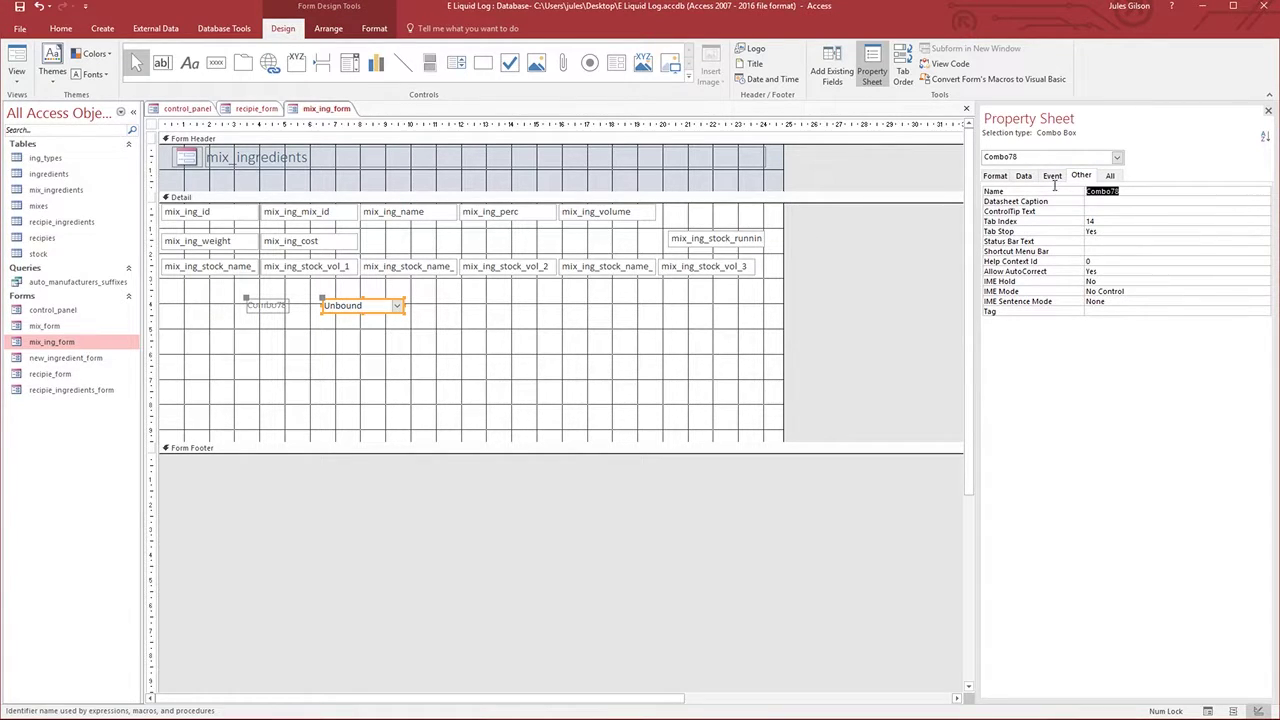
type("stocking")
left_click(1100, 201)
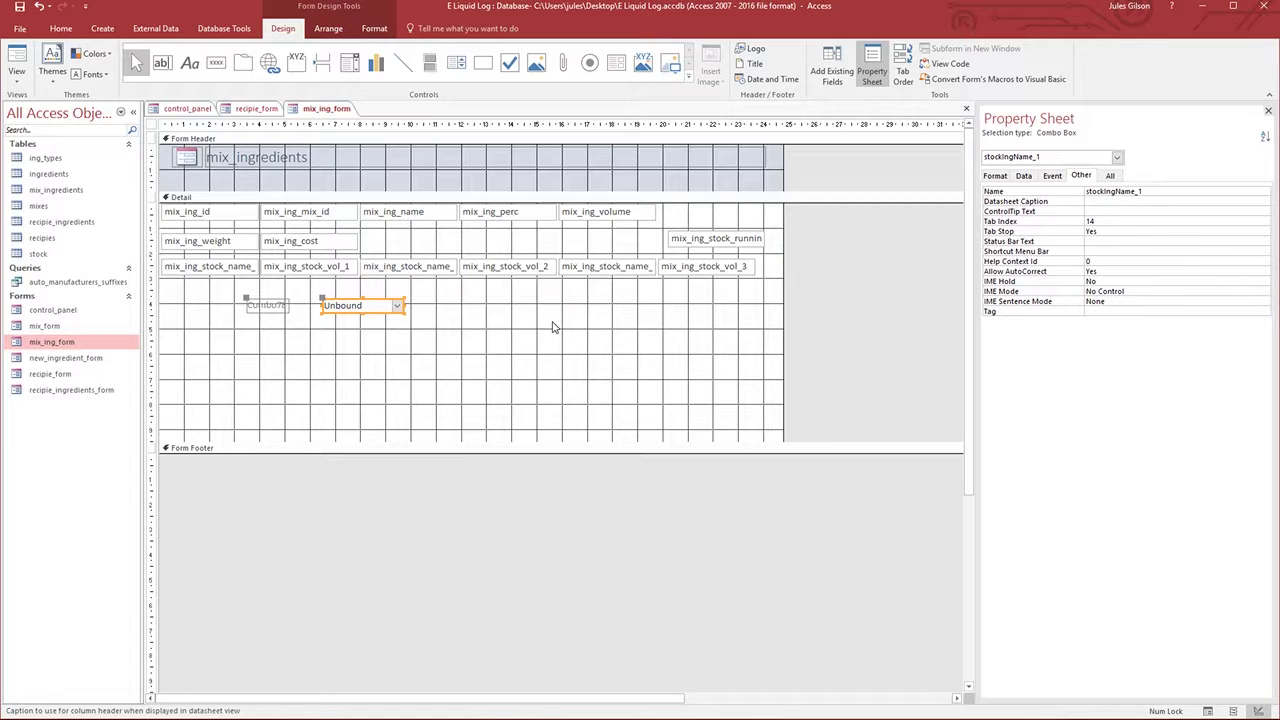
left_click(486, 307)
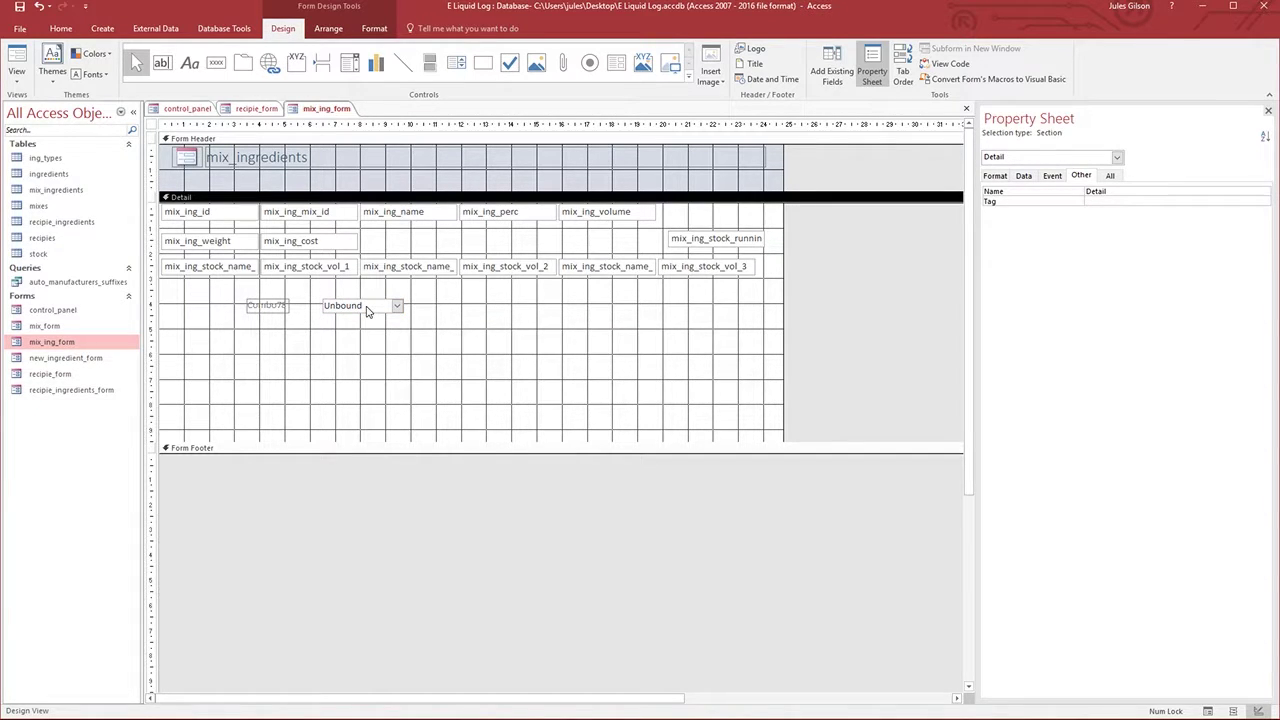
- Copy the control source mix_ing_stock_name_1 from the first stock name text box to the stockingName_1 combo box
left_click(214, 268)
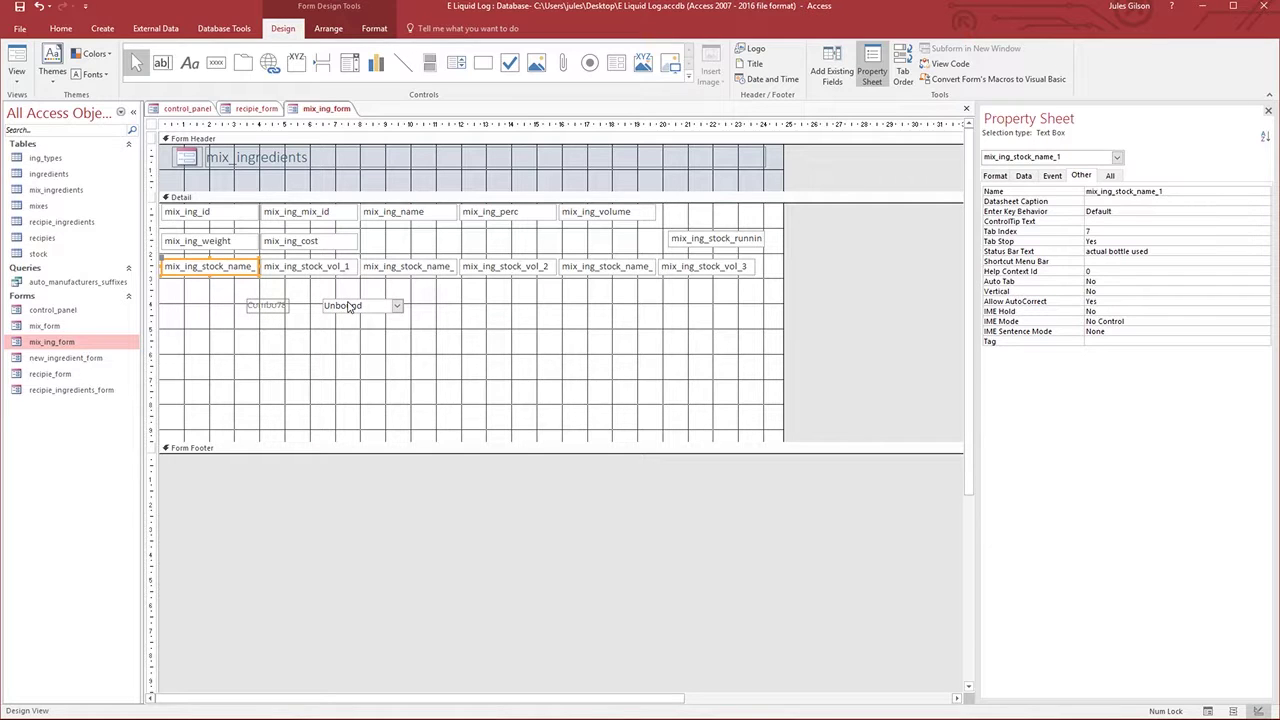
left_click(1024, 176)
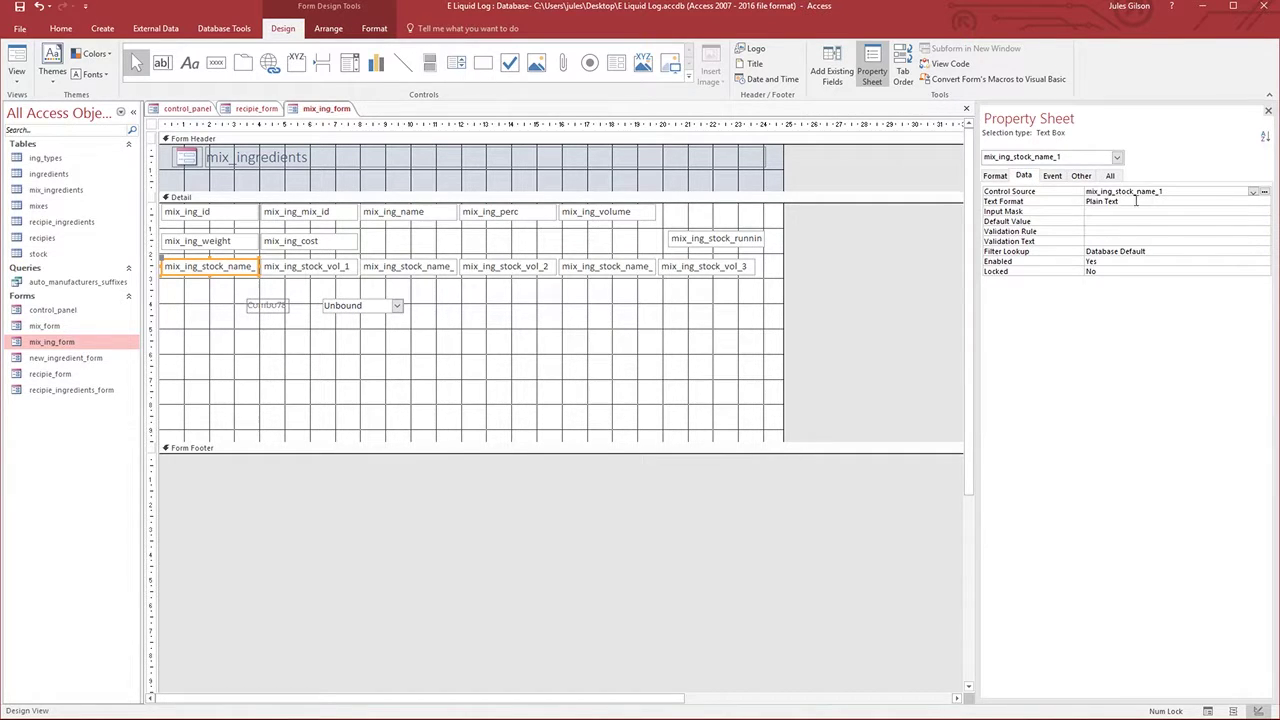
left_click(1067, 190)
key("ctrl+c")
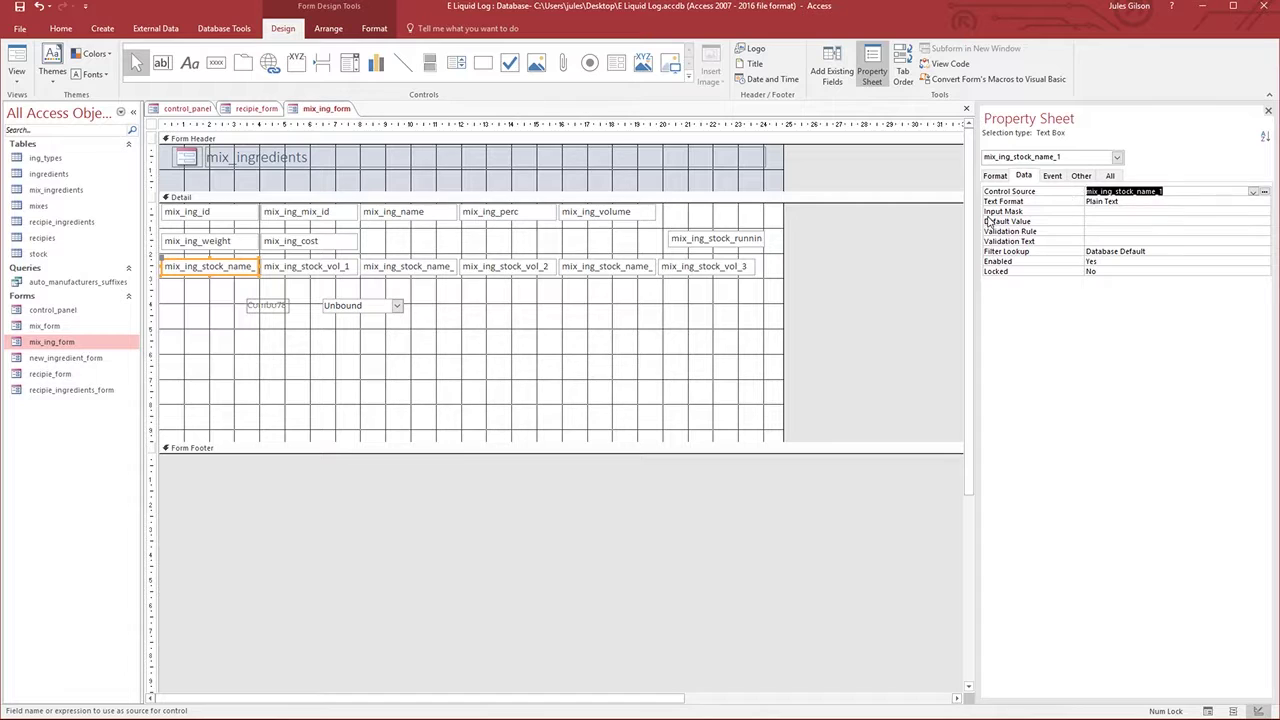
left_click(357, 306)
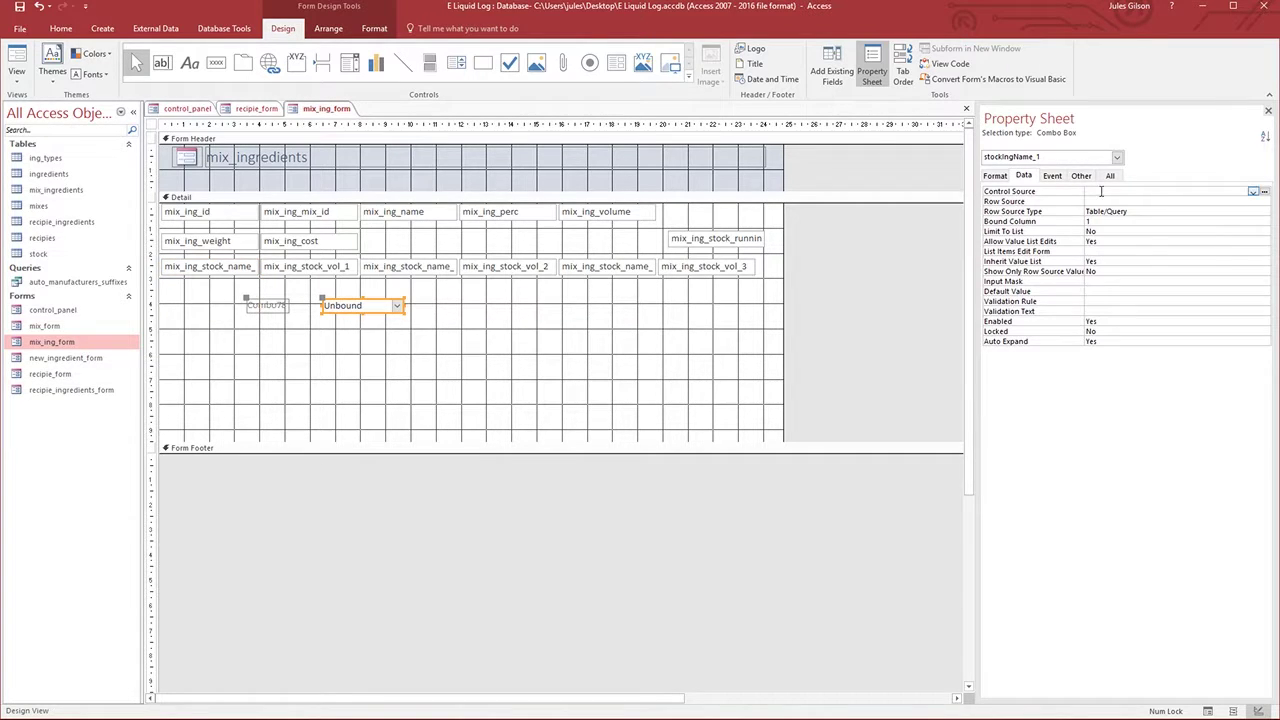
left_click(1102, 191)
key("ctrl+v")
left_click(1132, 242)
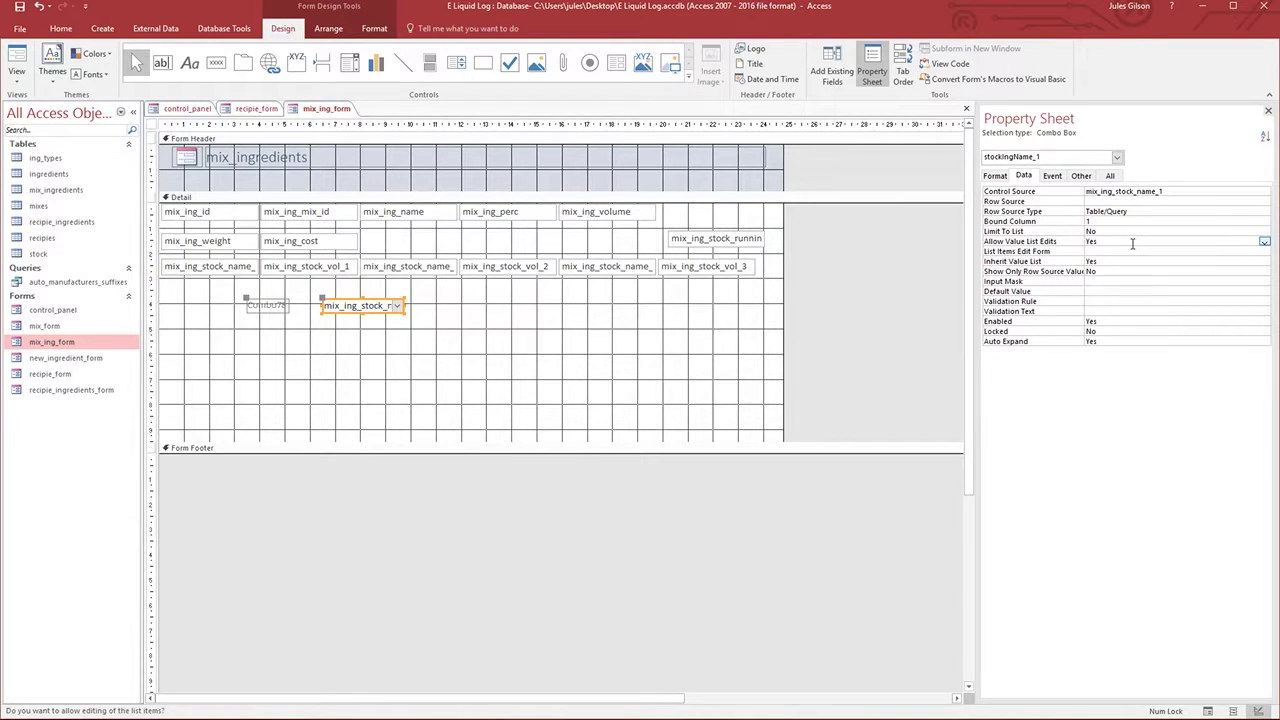
left_click(380, 365)
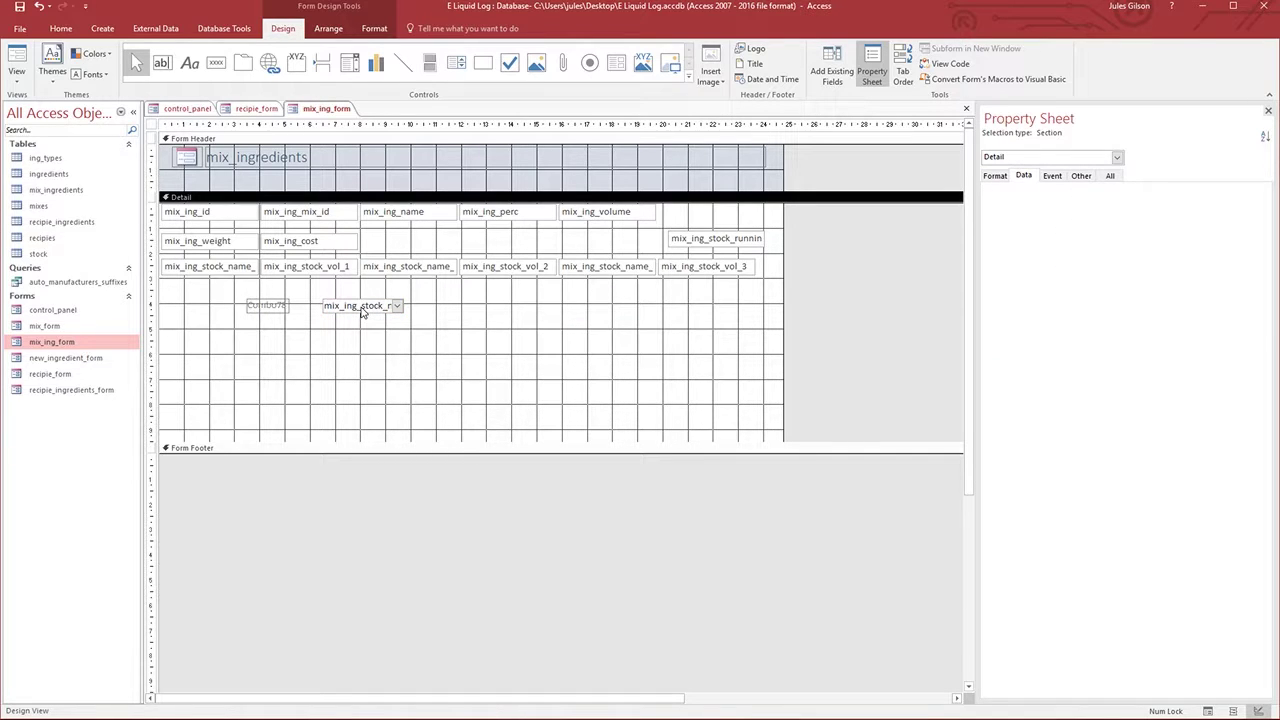
- Close mix_ing_form and save its design changes
left_click(228, 269)
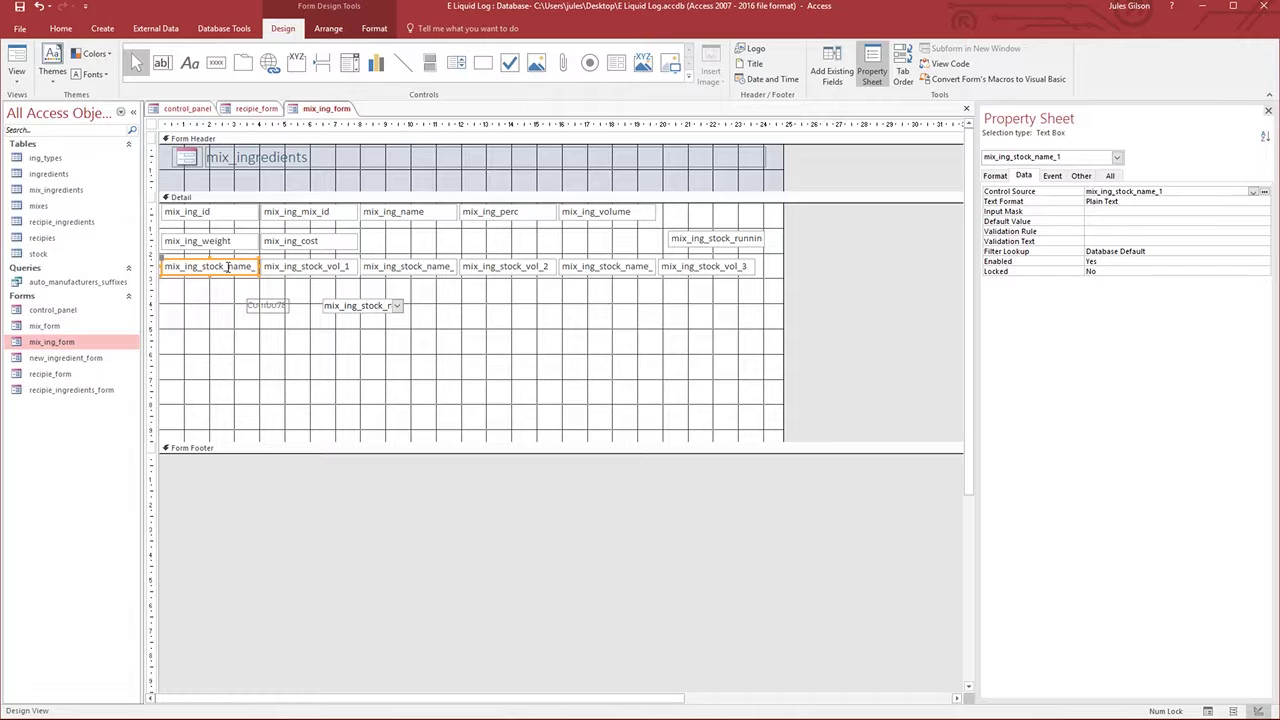
left_click(322, 360)
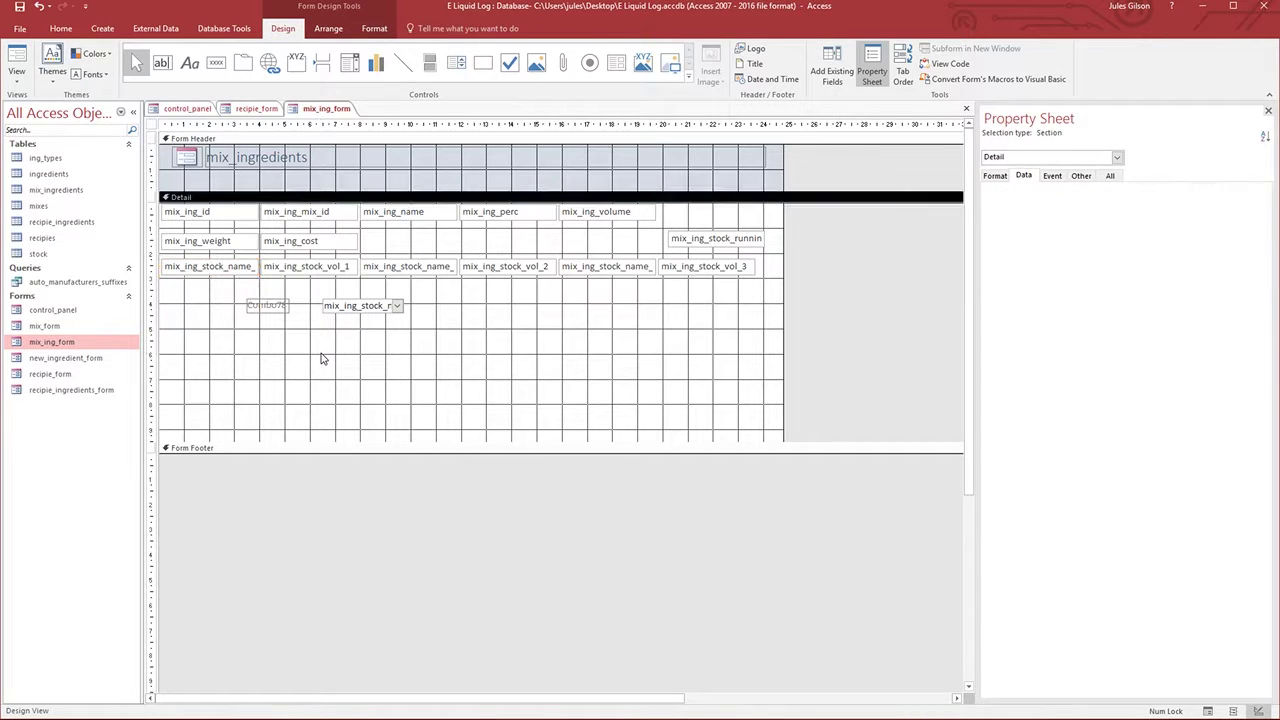
left_click(966, 108)
left_click(589, 411)
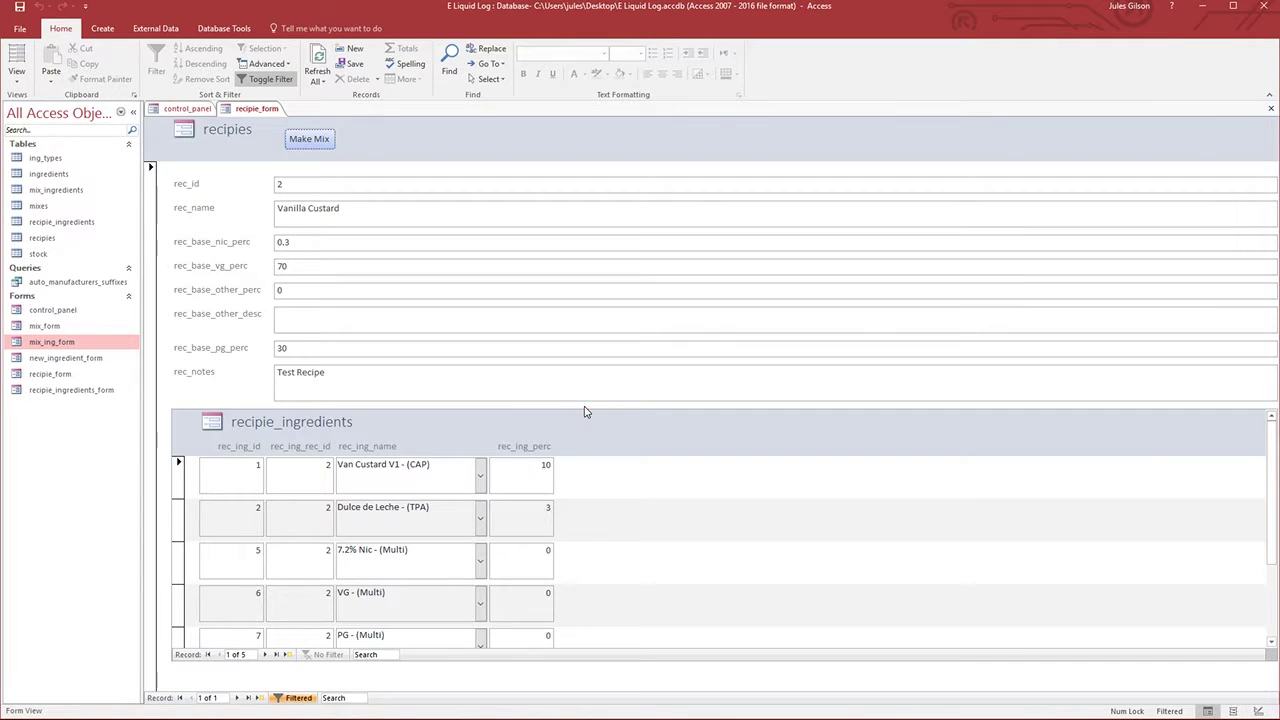
- Open the click code of mix_form's Create button and go to the line below the ingredient bottle suggestion comment in jg_popMixIngs
right_click(44, 326)
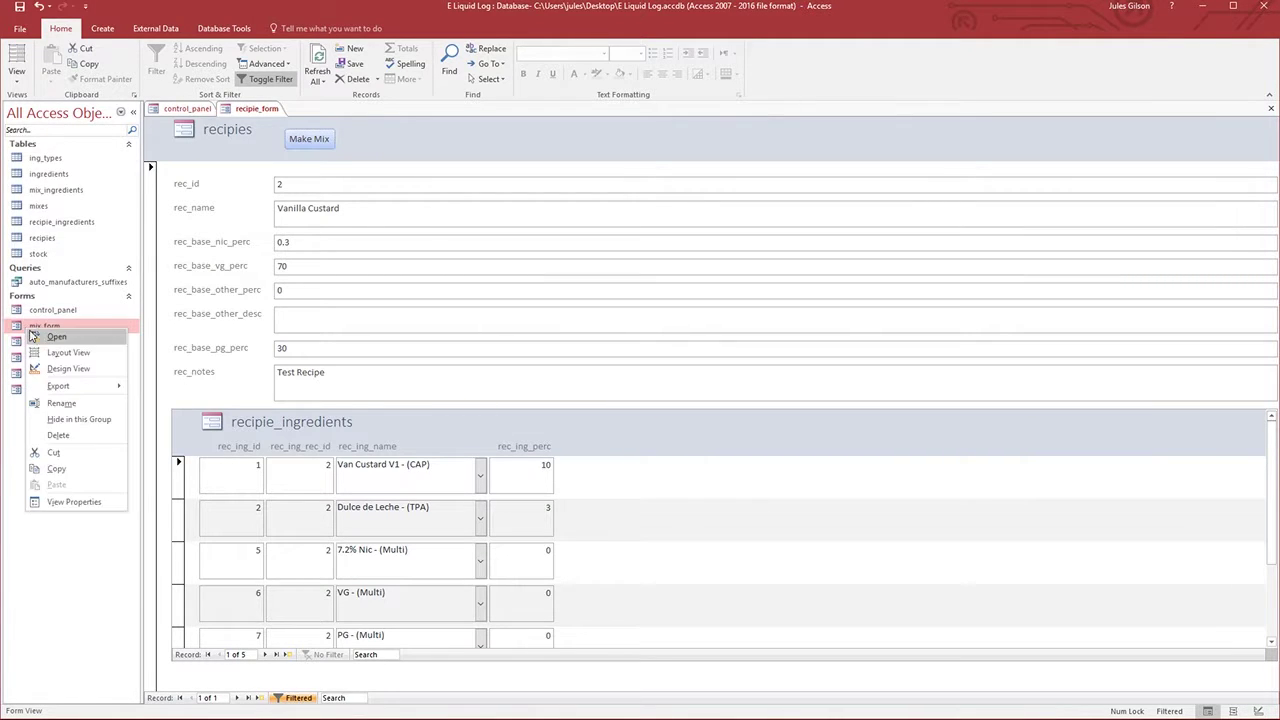
left_click(68, 369)
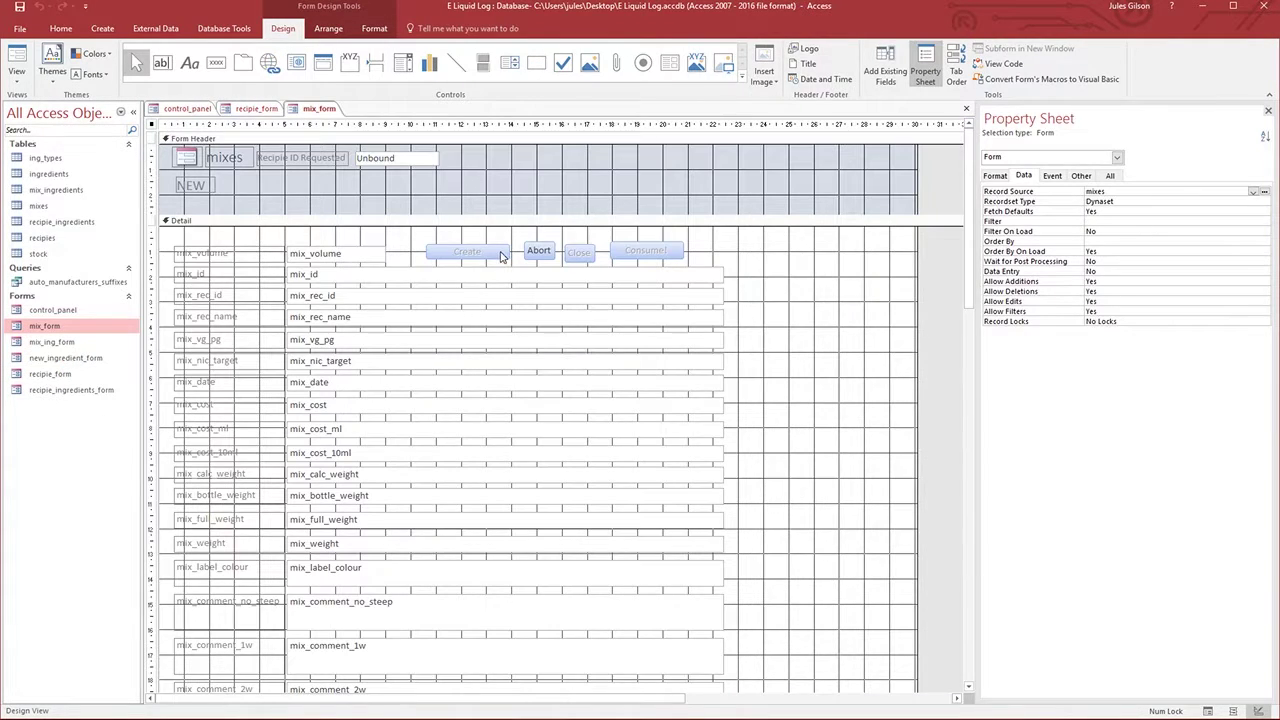
left_click(500, 252)
left_click(1053, 176)
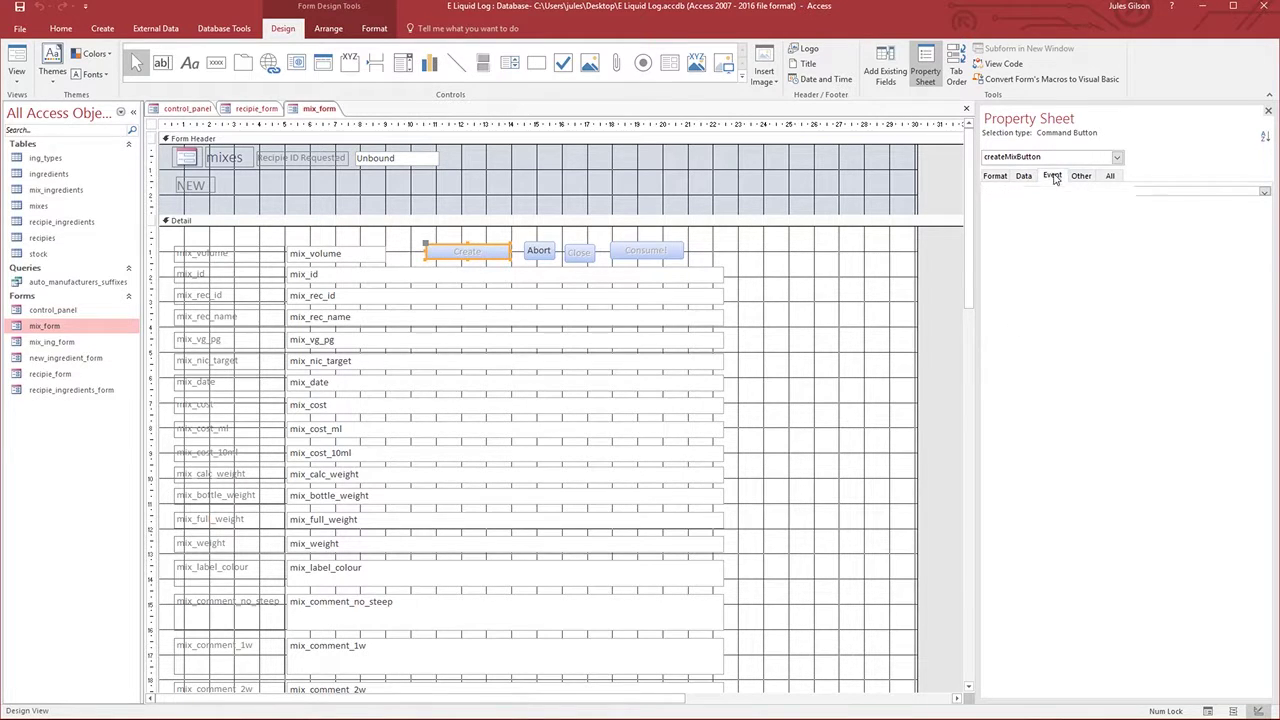
left_click(1264, 191)
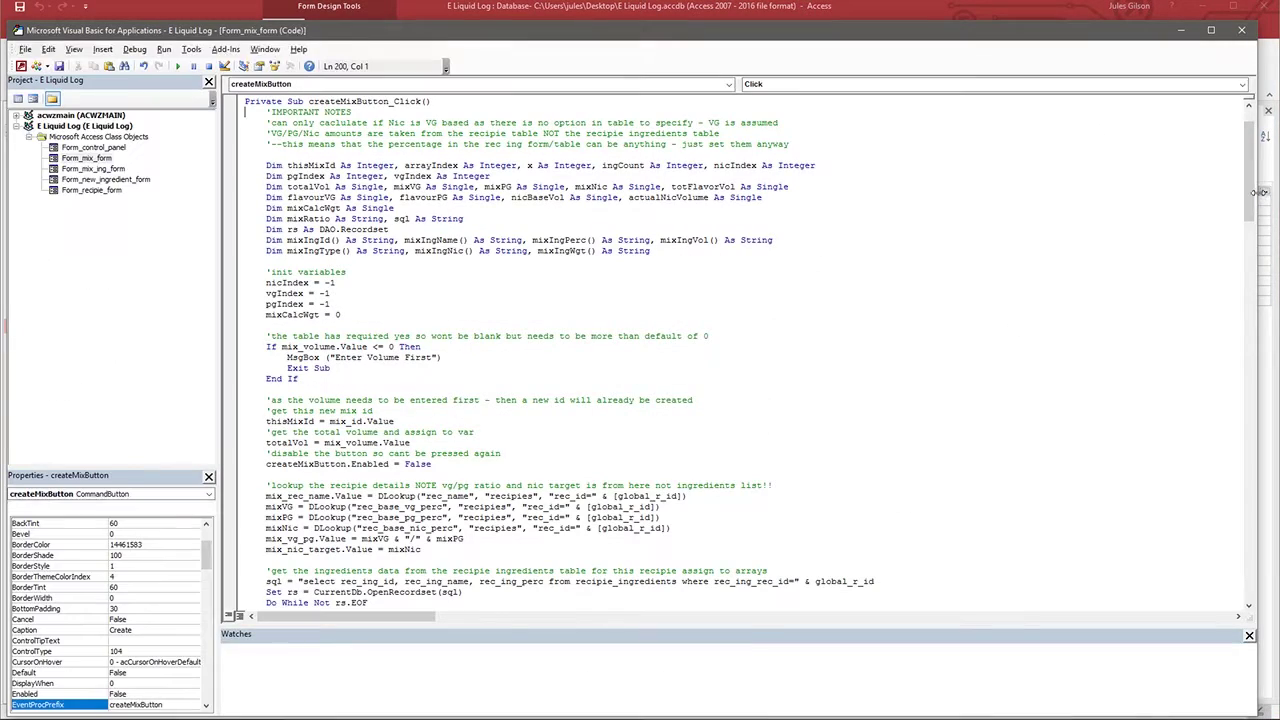
left_click_drag(1247, 147, 1242, 453)
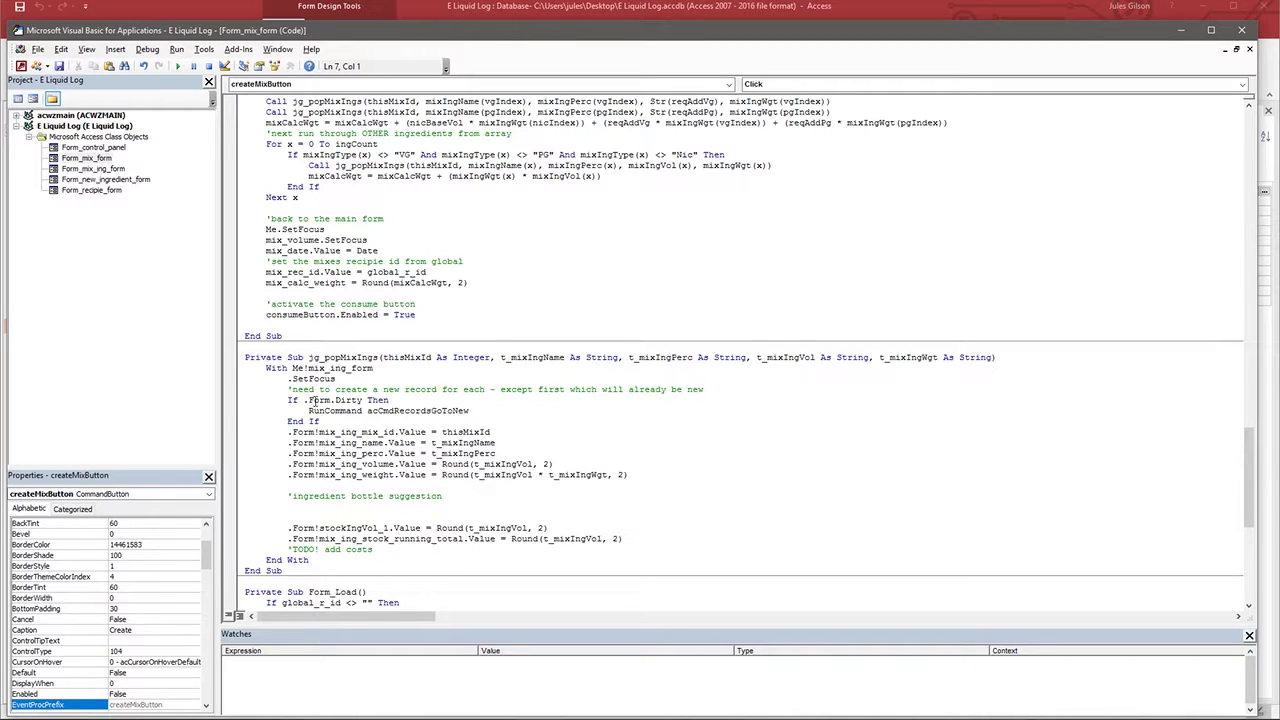
left_click(319, 506)
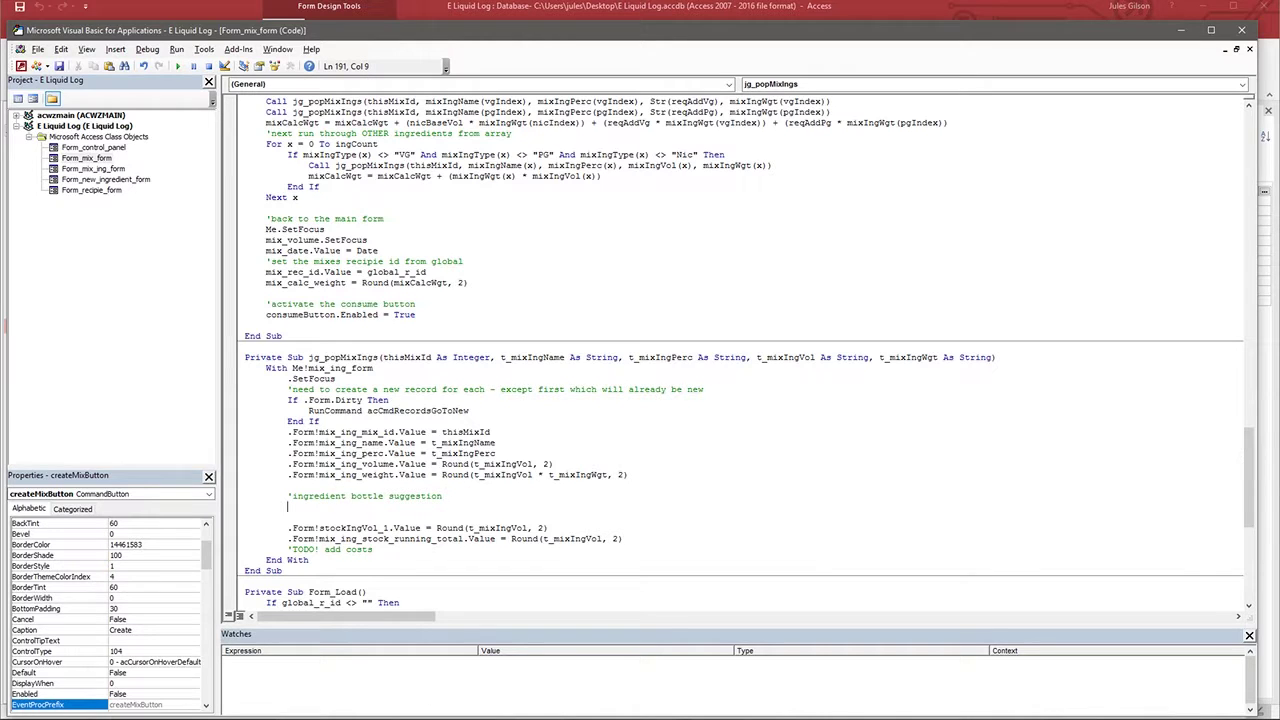
- Return from the code editor to the form design and close mix_form
key("alt+Tab")
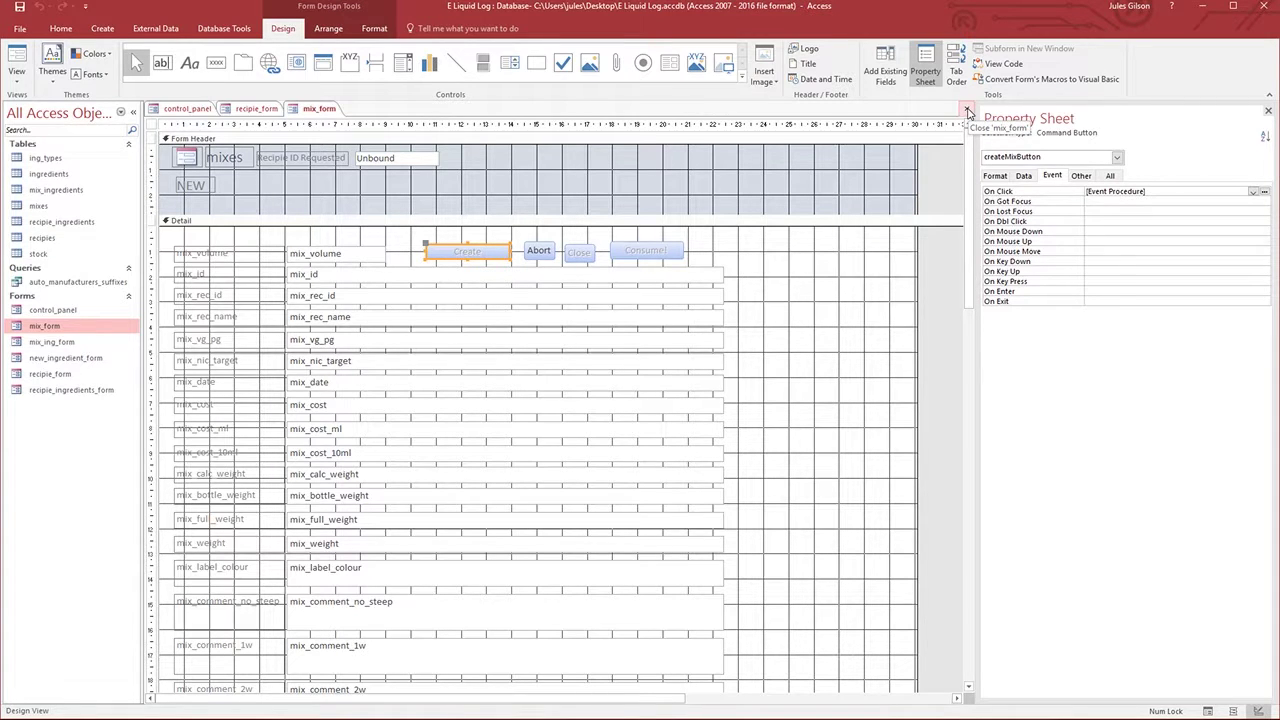
left_click(968, 113)
left_click(598, 417)
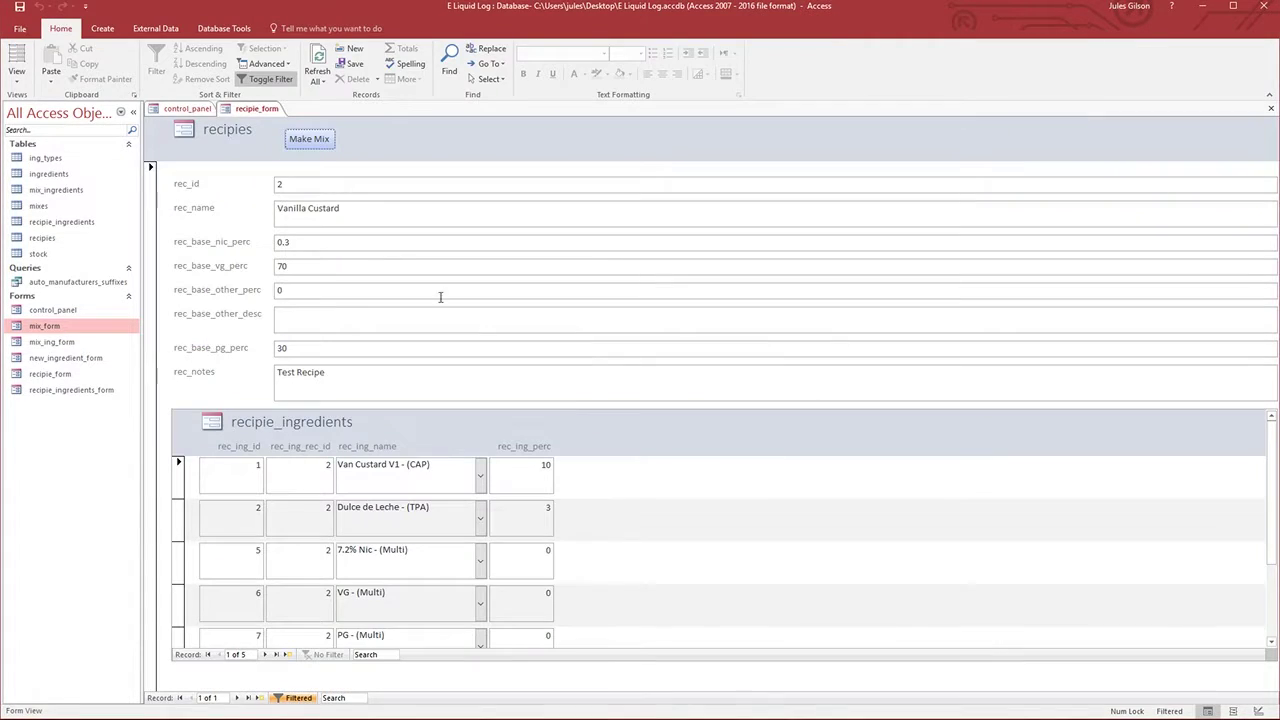
- Make a mix from the Vanilla Custard recipe with a volume of 50 and go to its first ingredient record
left_click(309, 140)
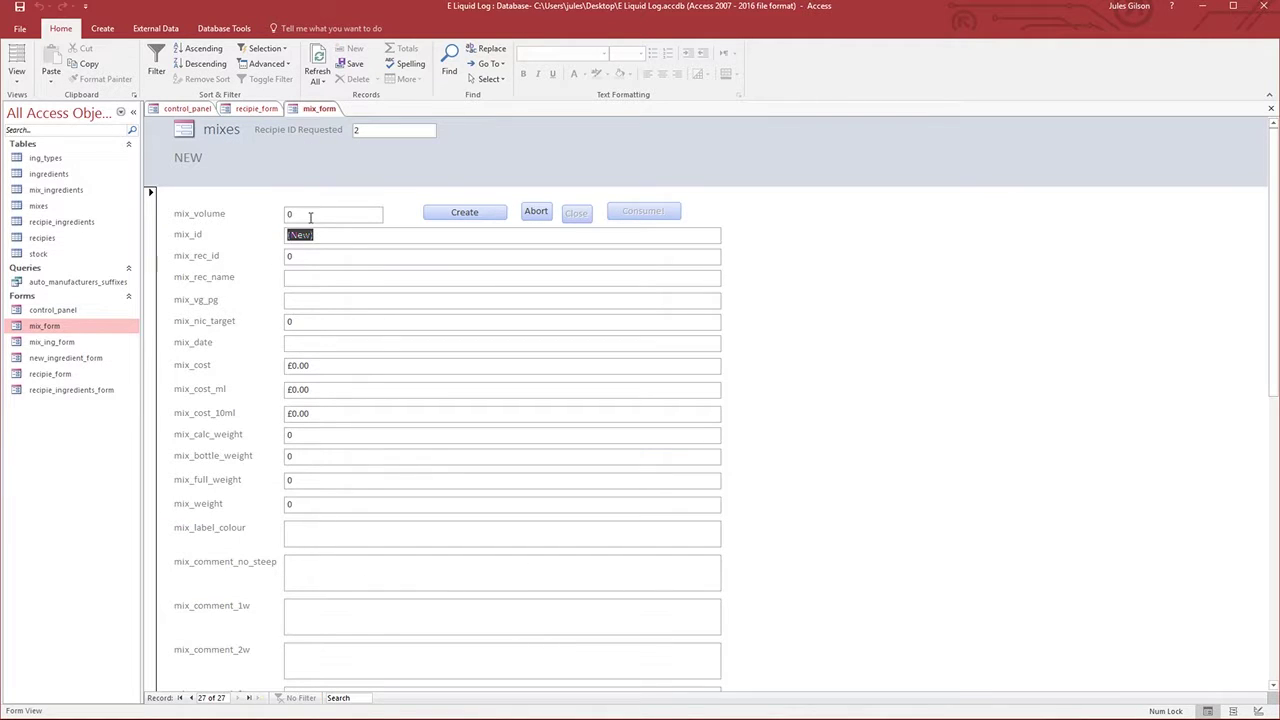
double_click(310, 217)
type("50")
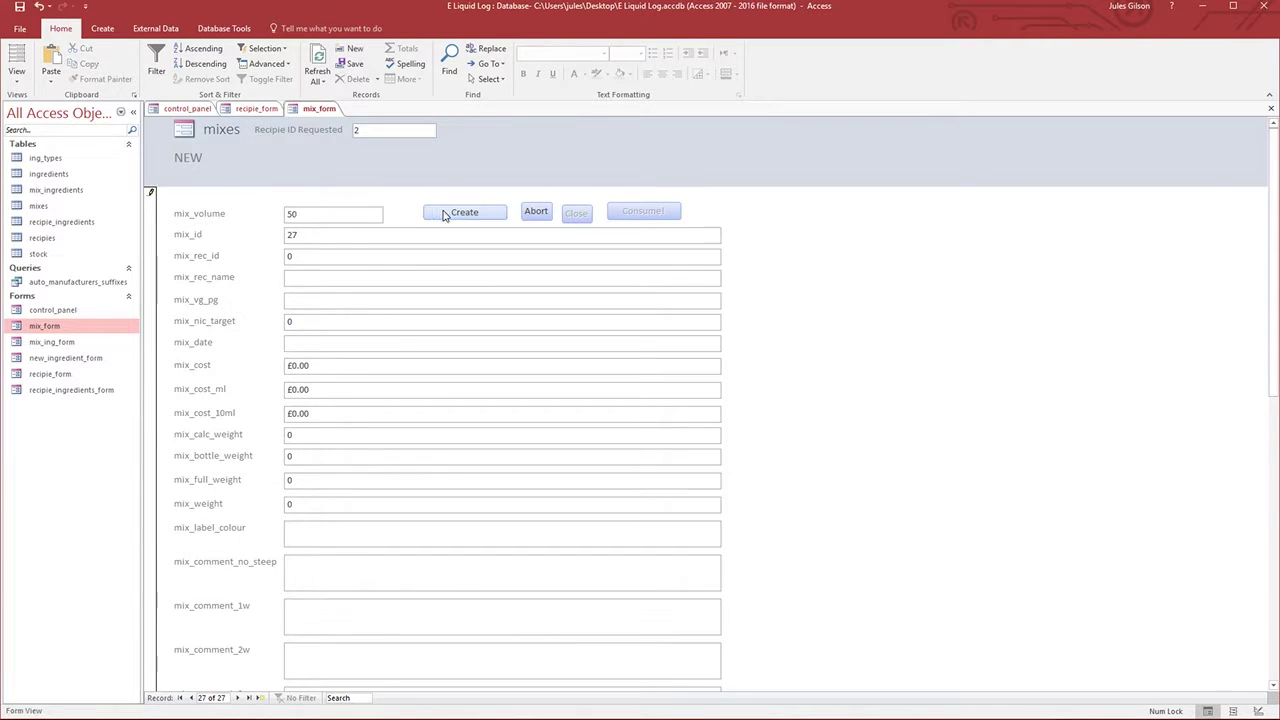
left_click(464, 212)
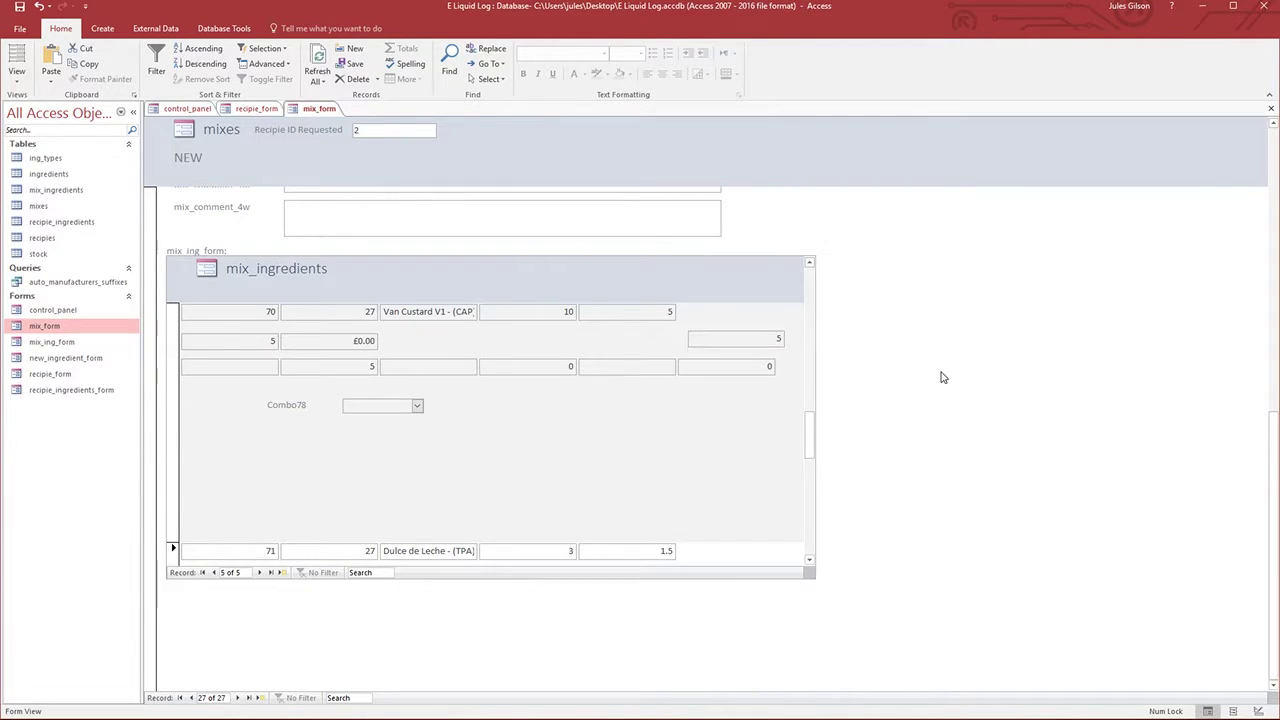
left_click_drag(808, 425, 782, 284)
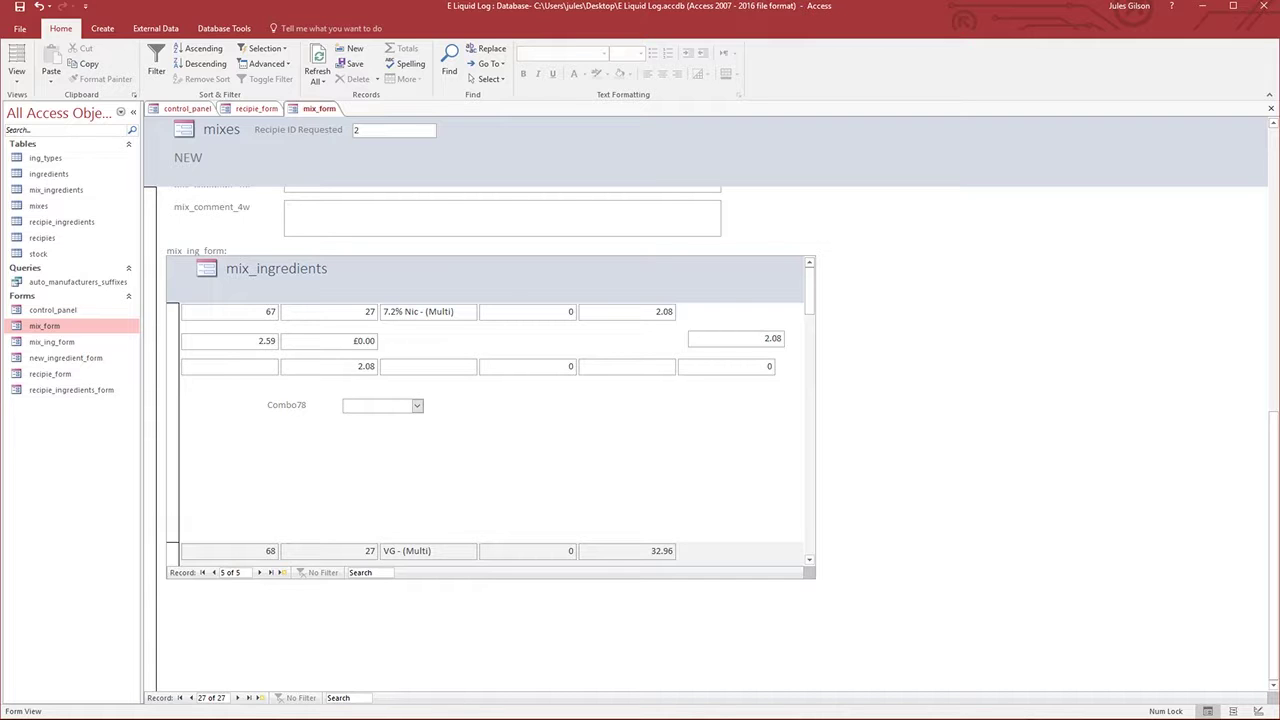
- In jg_popMixIngs, set stockIngName_1's RowSourceType to Table/Query and its RowSource to a stock query filtered by t_mixIngName, and close the code editor
mouse_move(455, 716)
left_click(527, 688)
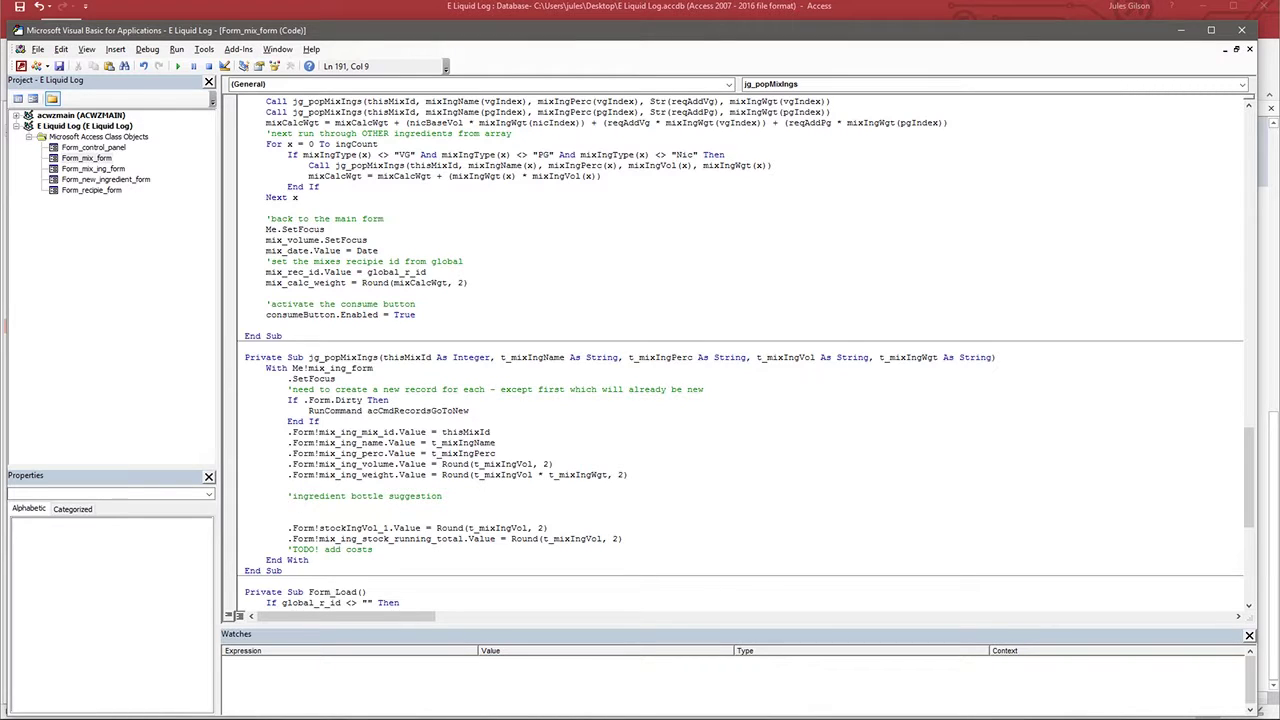
mouse_move(455, 715)
left_click(385, 684)
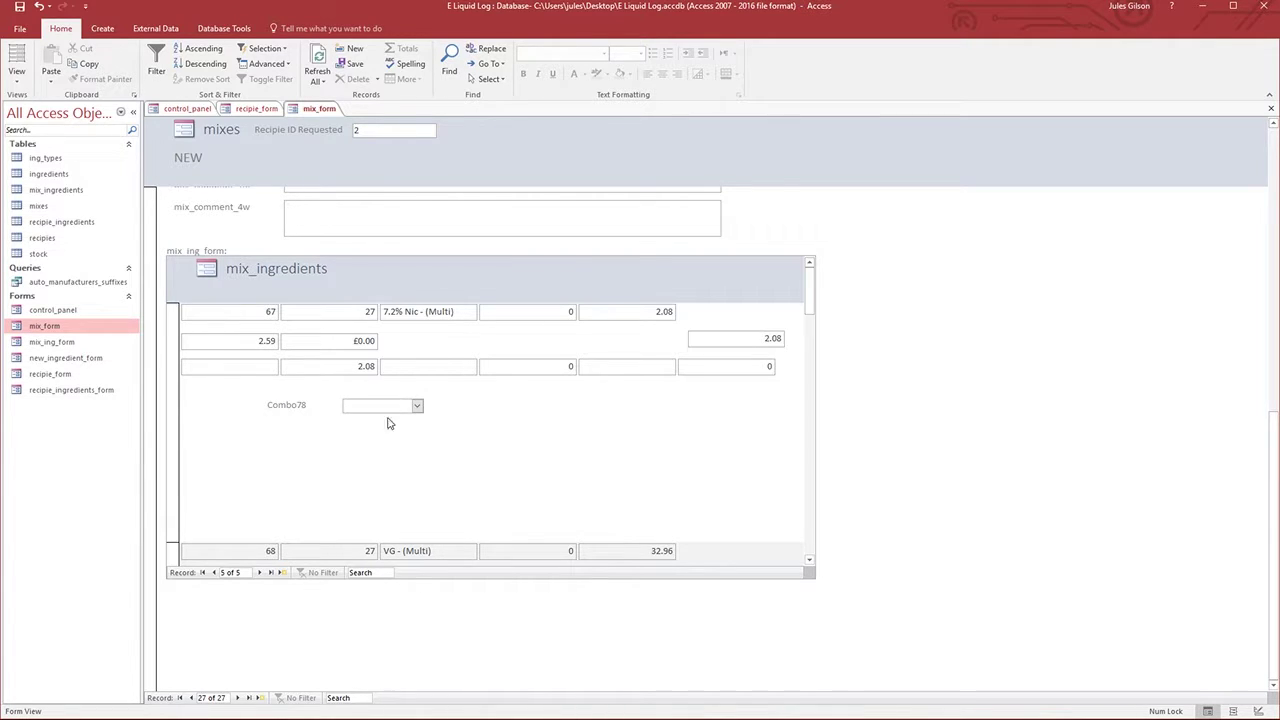
mouse_move(455, 715)
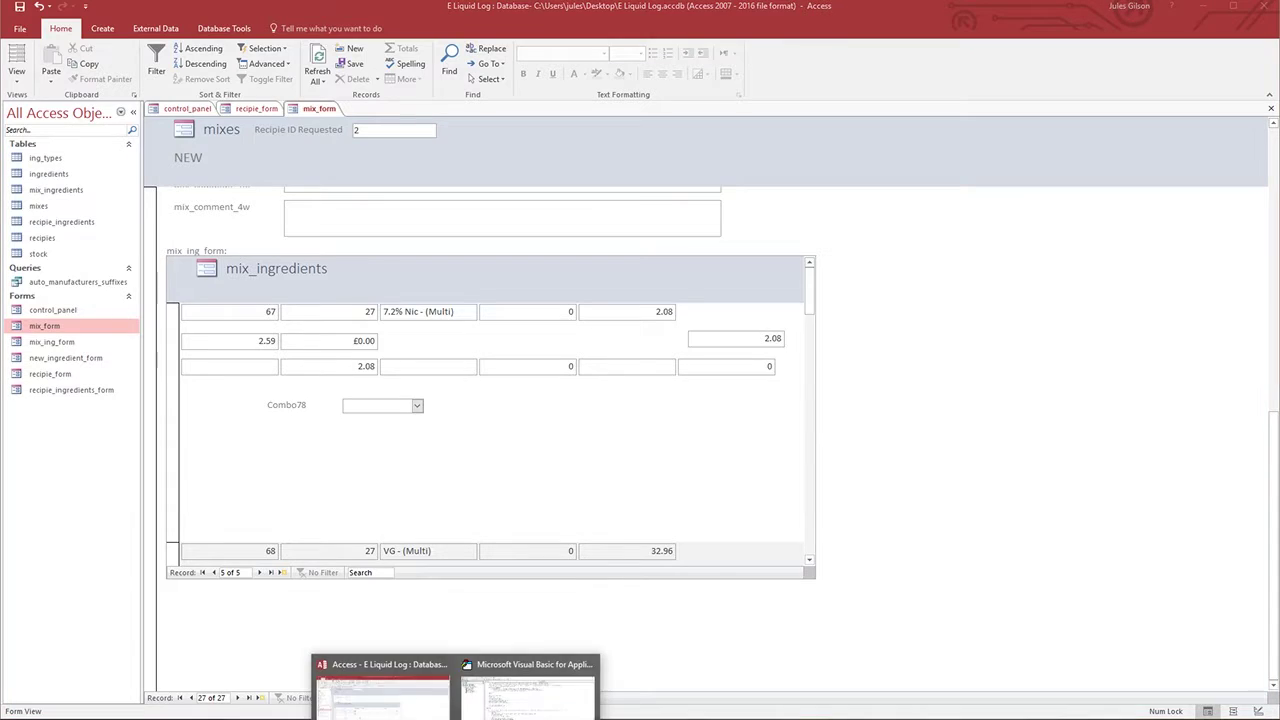
left_click(527, 684)
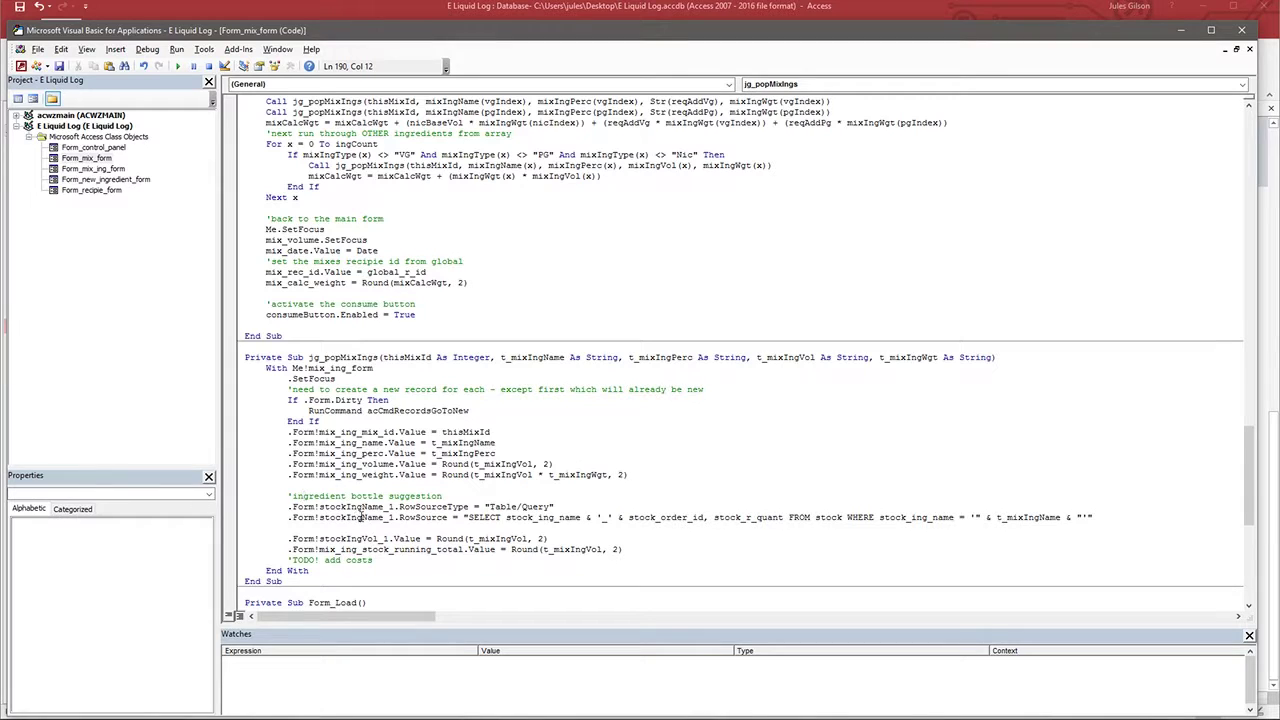
left_click(1241, 29)
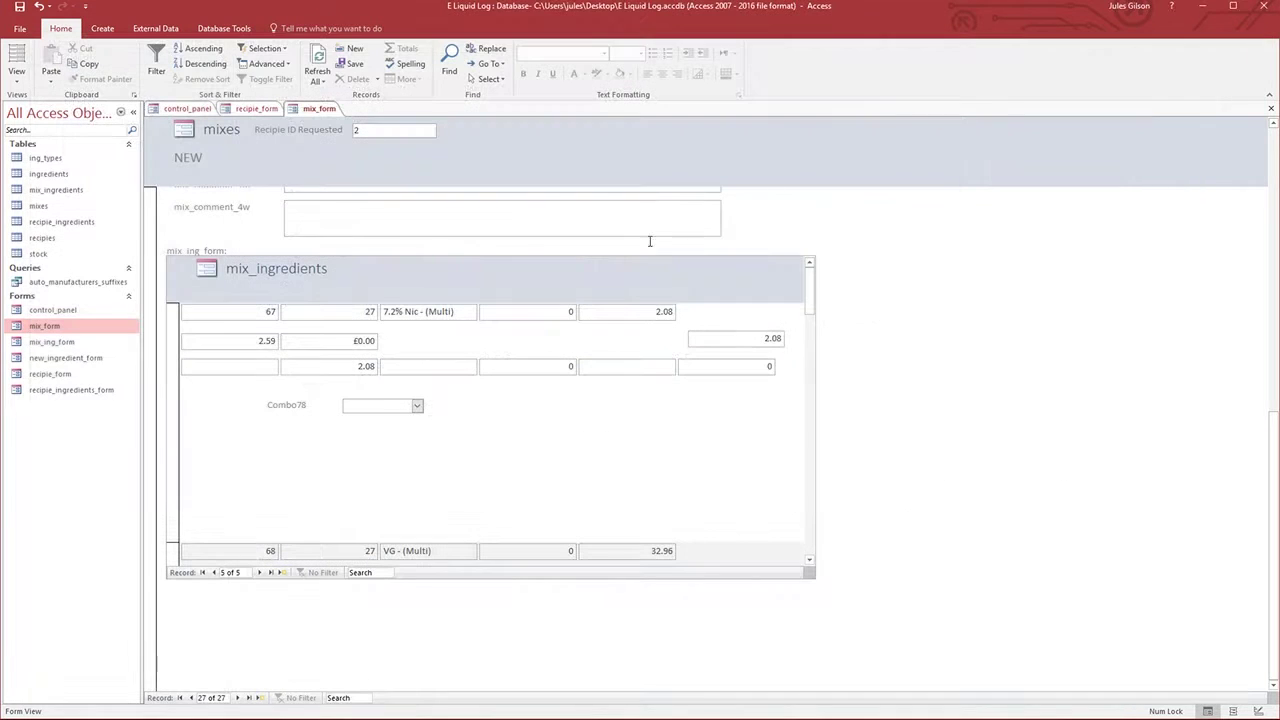
- Close the current mix_form and create another Vanilla Custard mix with a volume of 50
left_click(1273, 112)
left_click(588, 410)
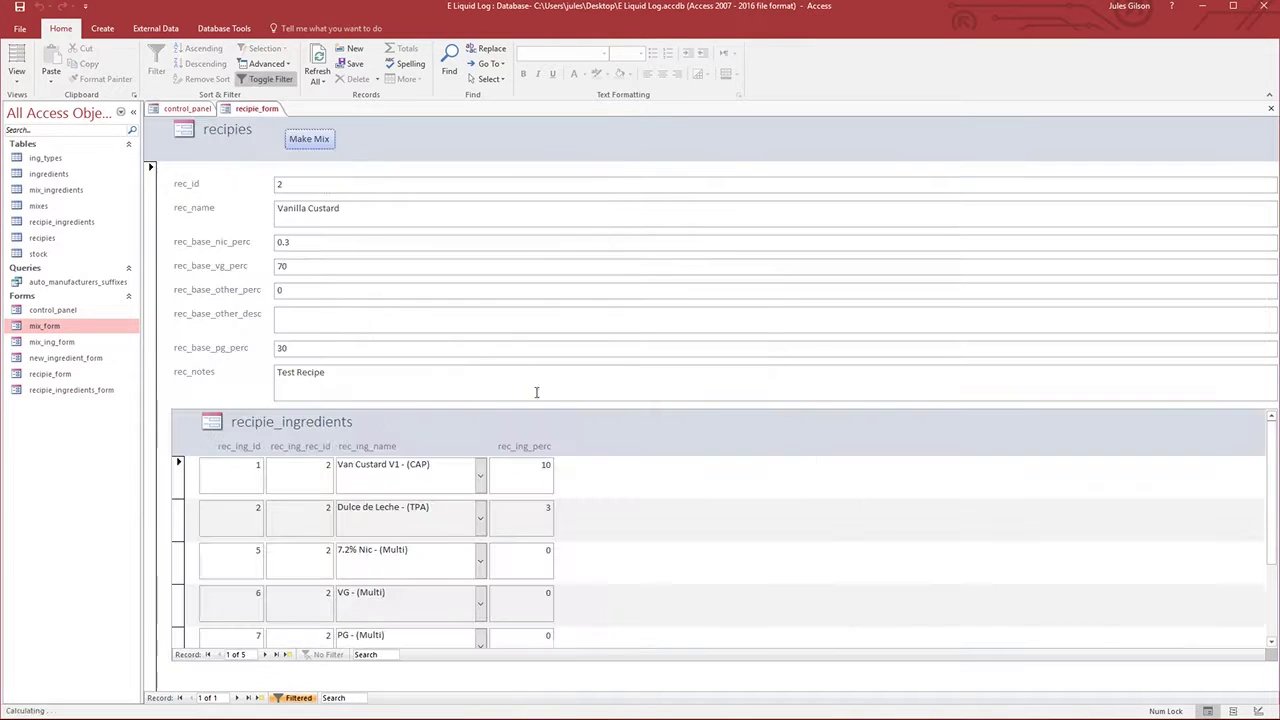
left_click(333, 143)
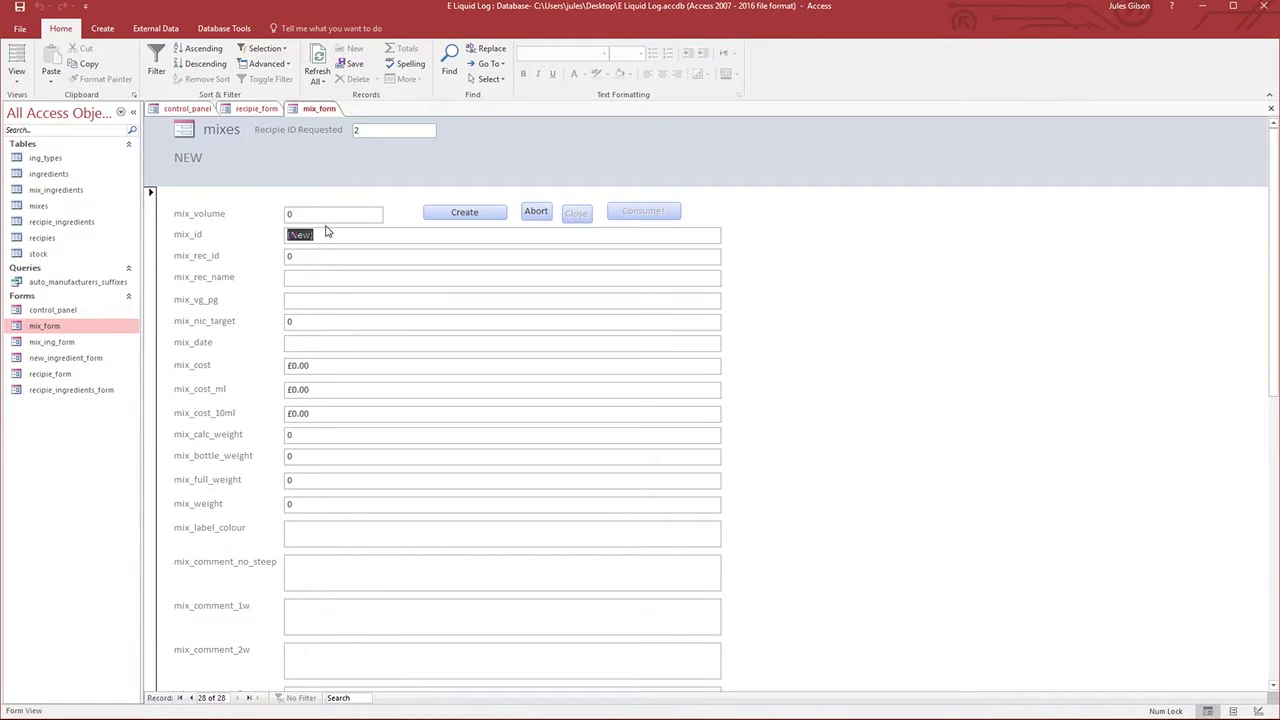
type("50")
left_click(462, 212)
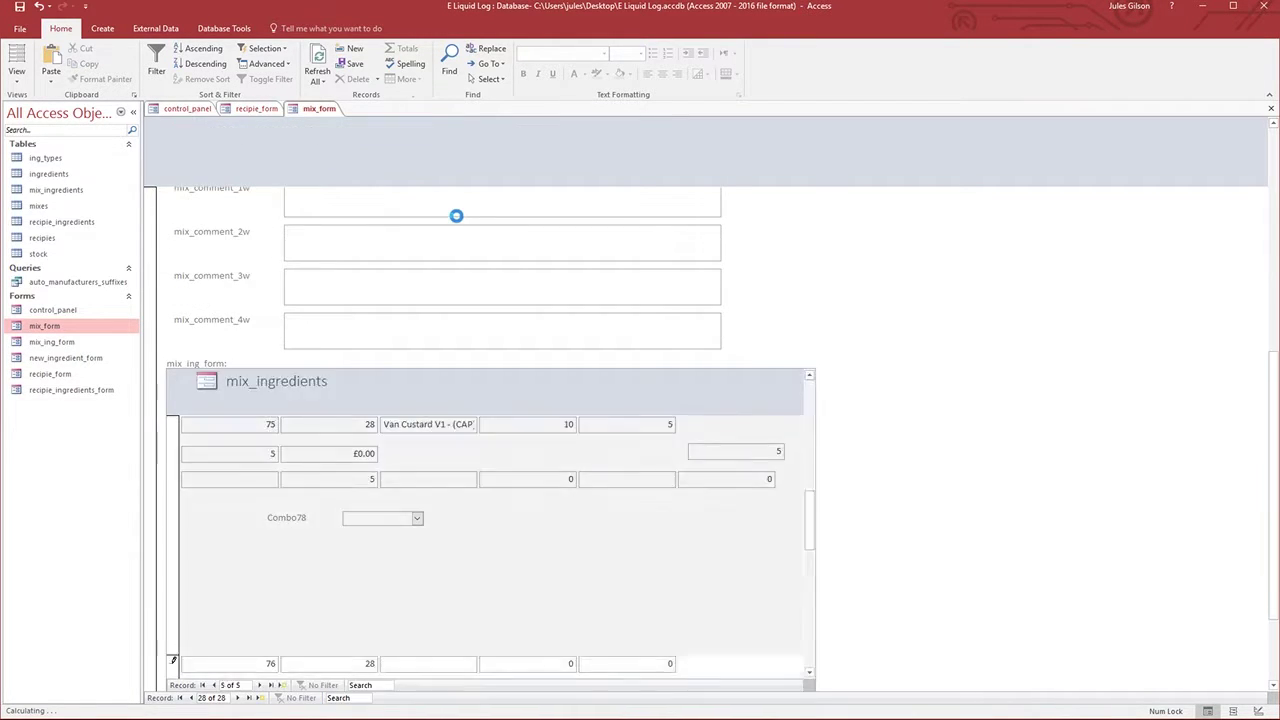
- Check the Combo78 bottle options offered for the 7.2% Nic, VG and Dulce de Leche ingredient records
scroll(874, 386, "down", 5)
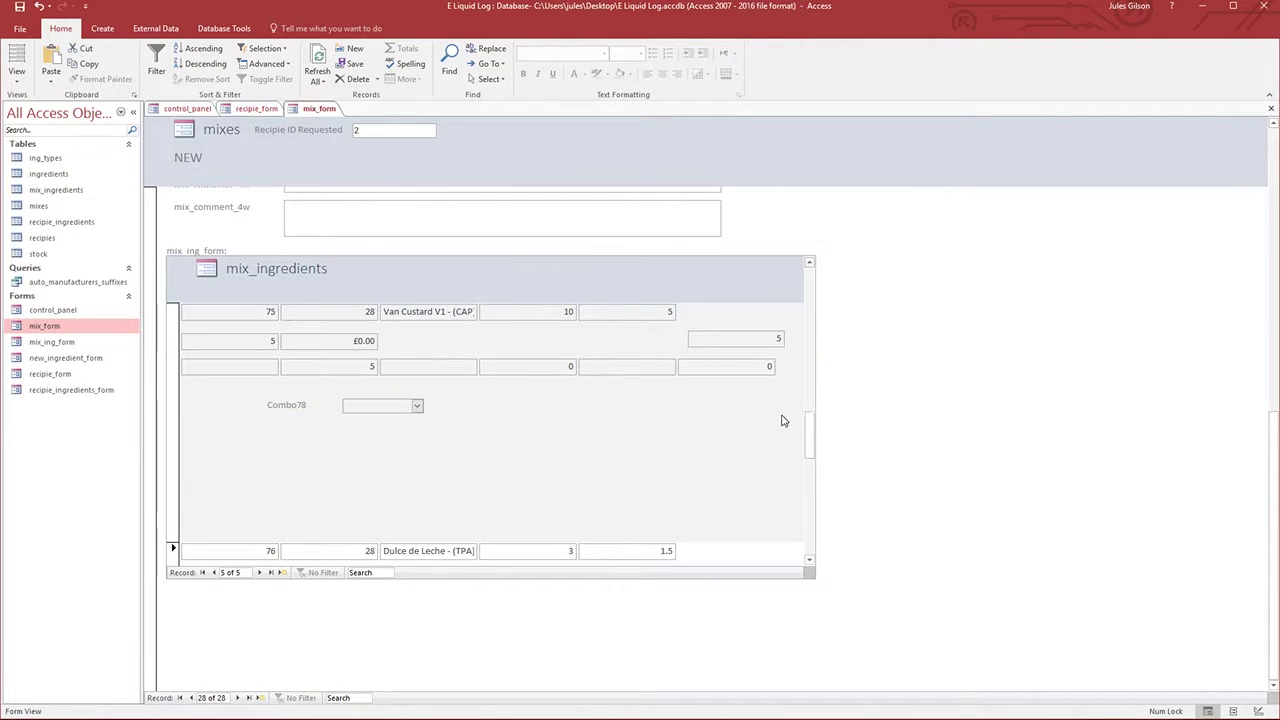
left_click_drag(809, 425, 807, 271)
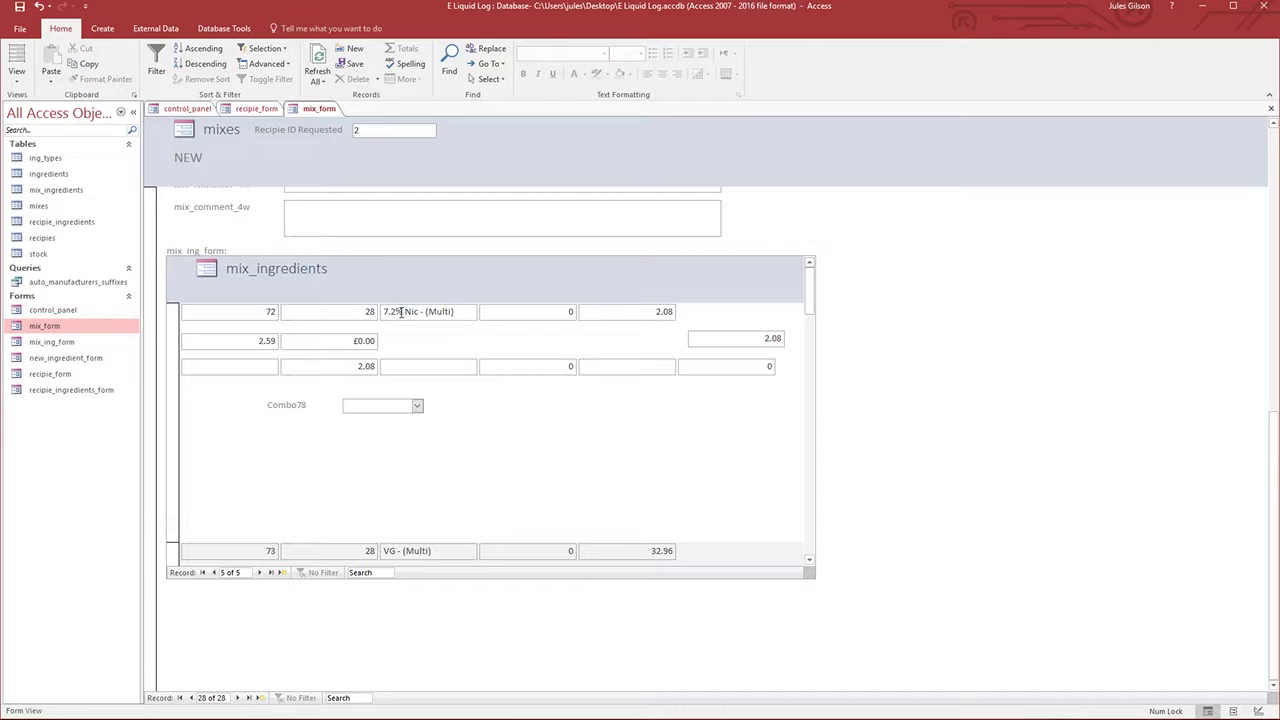
left_click(417, 406)
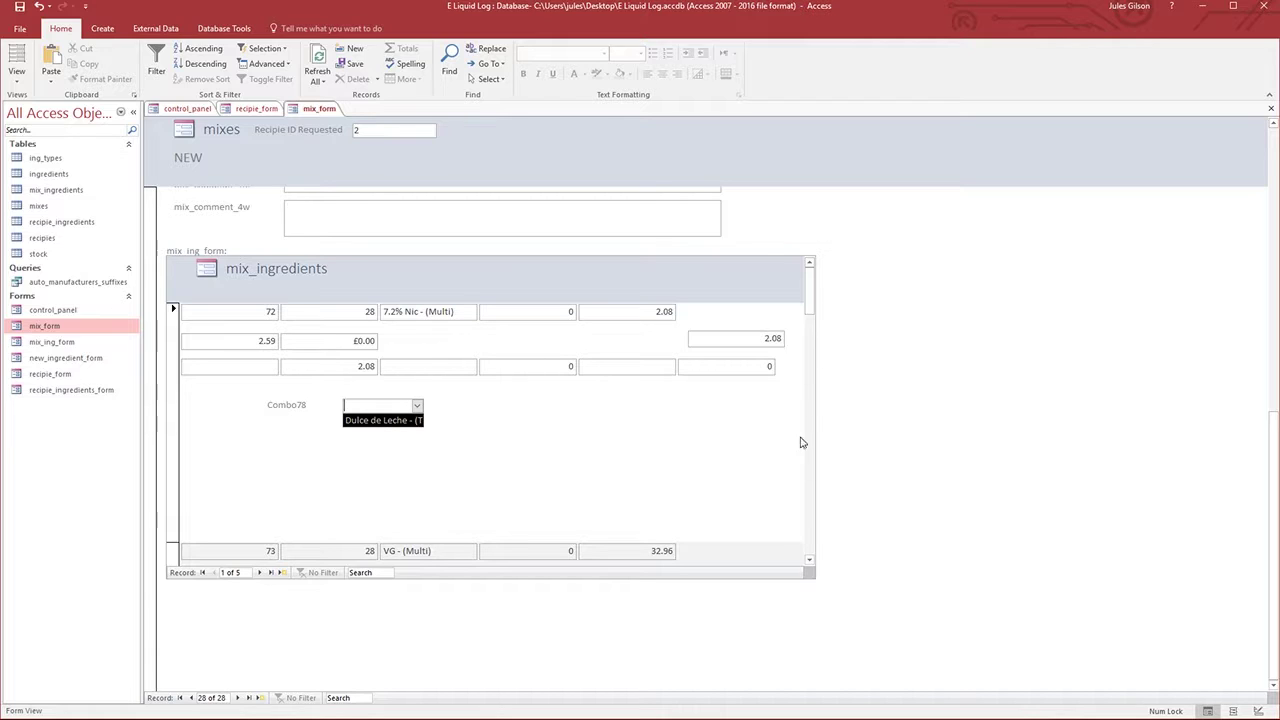
left_click(809, 559)
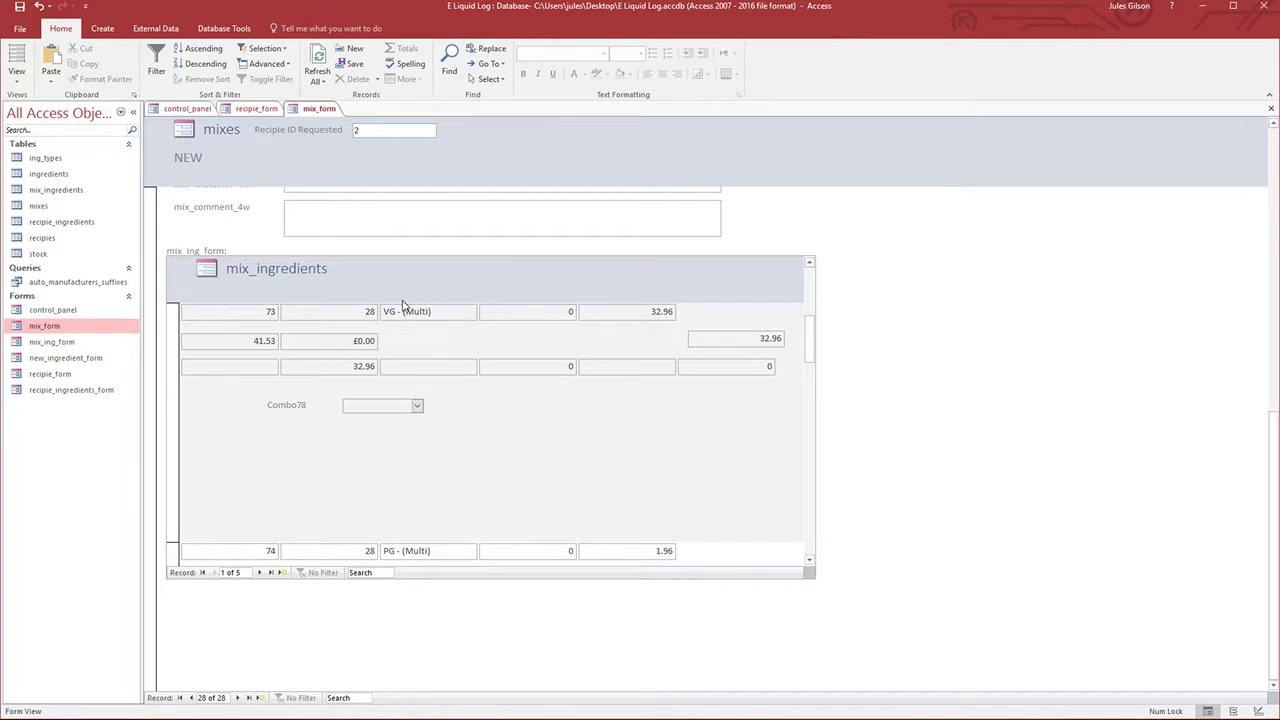
left_click(417, 406)
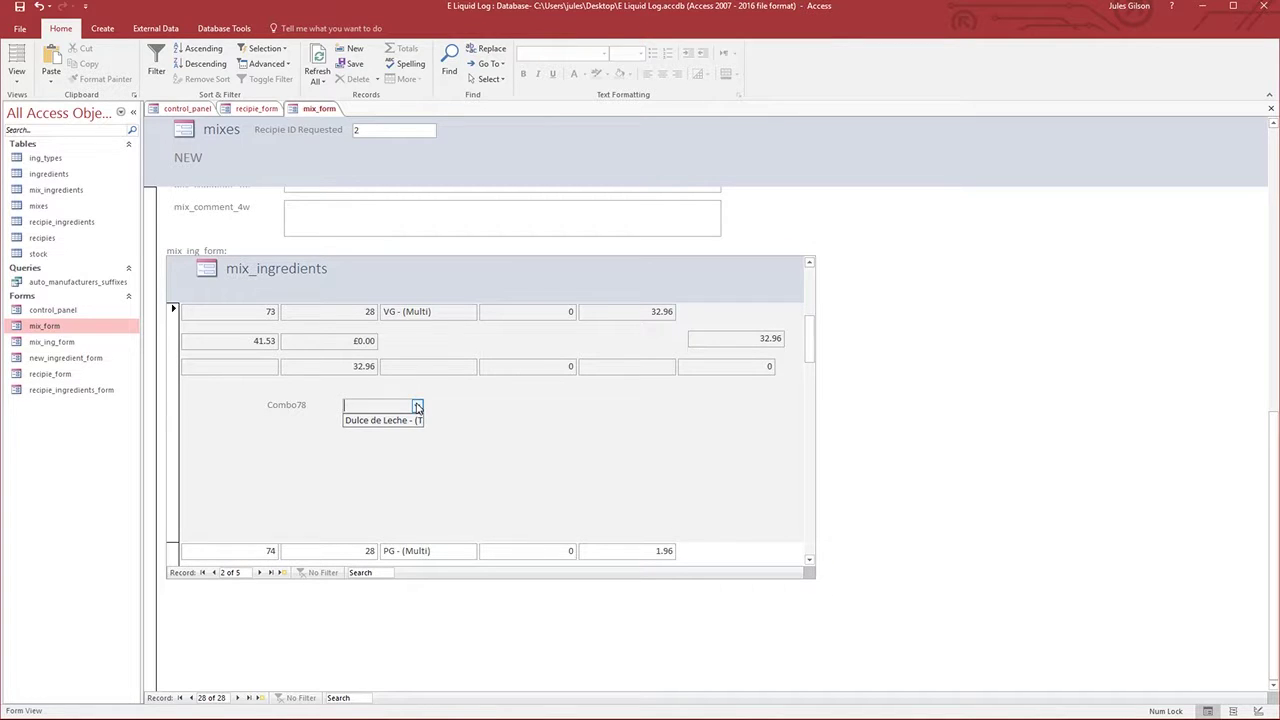
left_click(809, 559)
left_click(809, 559)
left_click(809, 559)
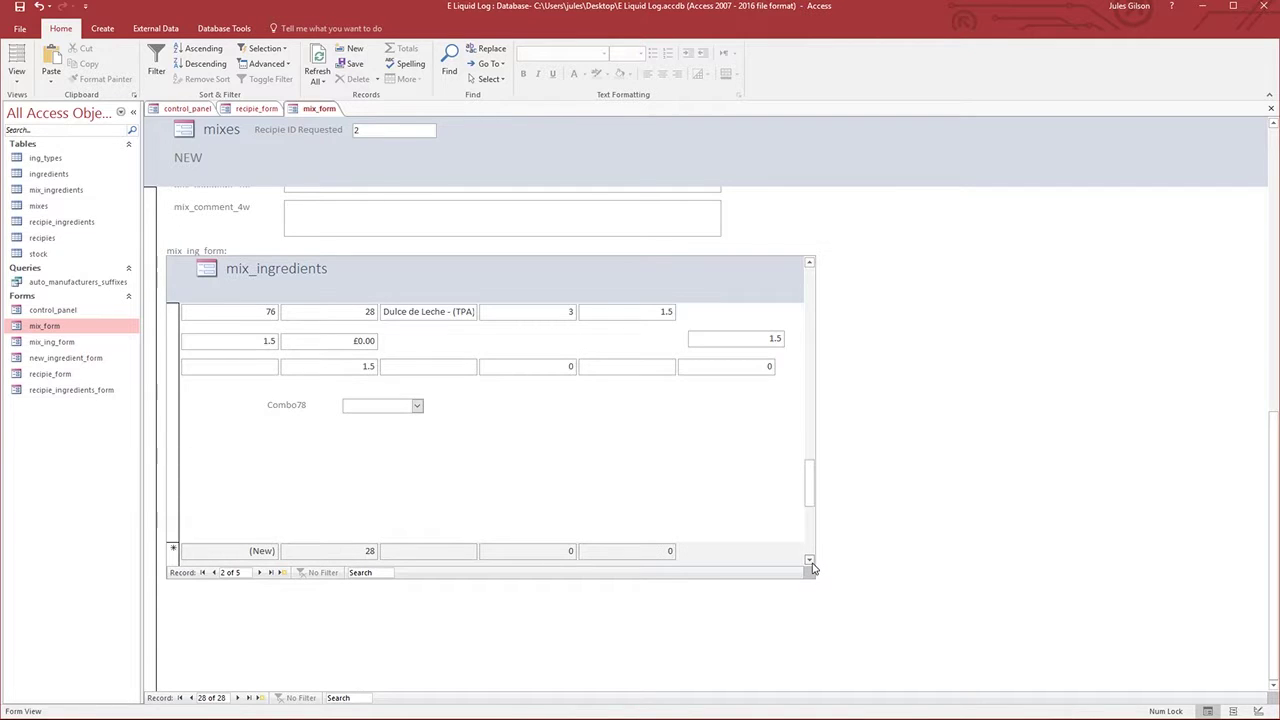
left_click_drag(814, 480, 807, 502)
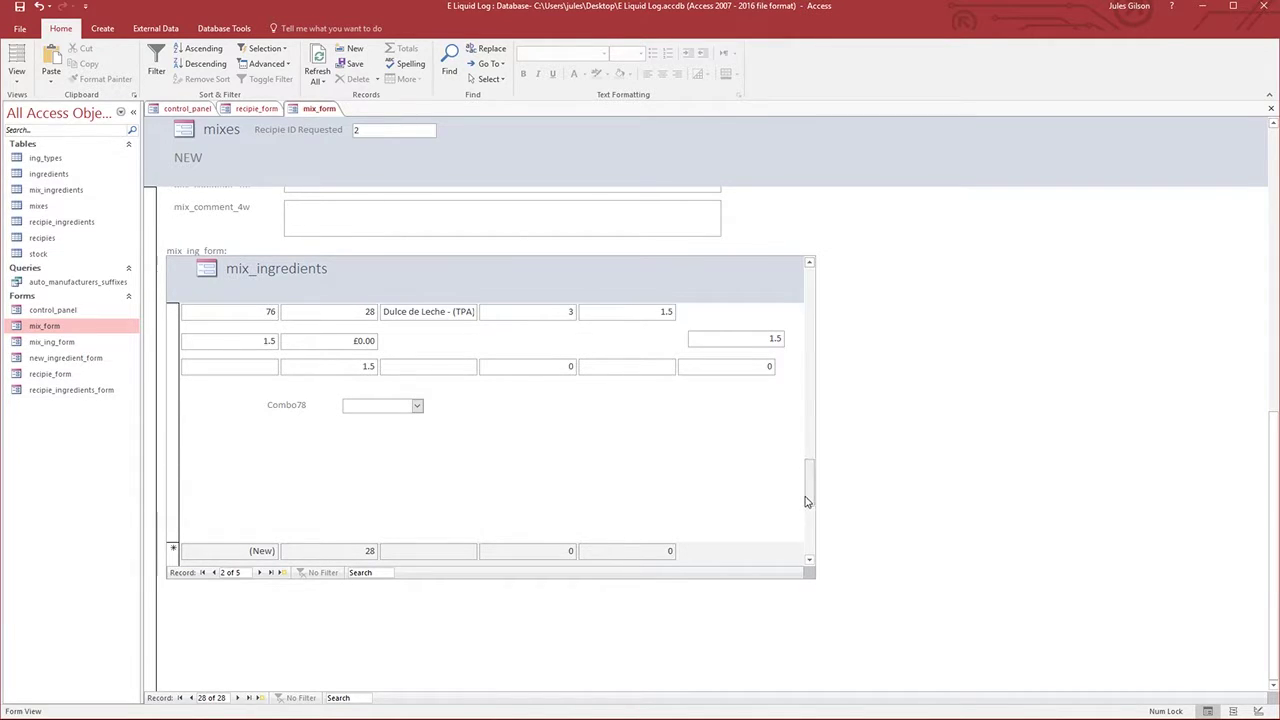
left_click(416, 407)
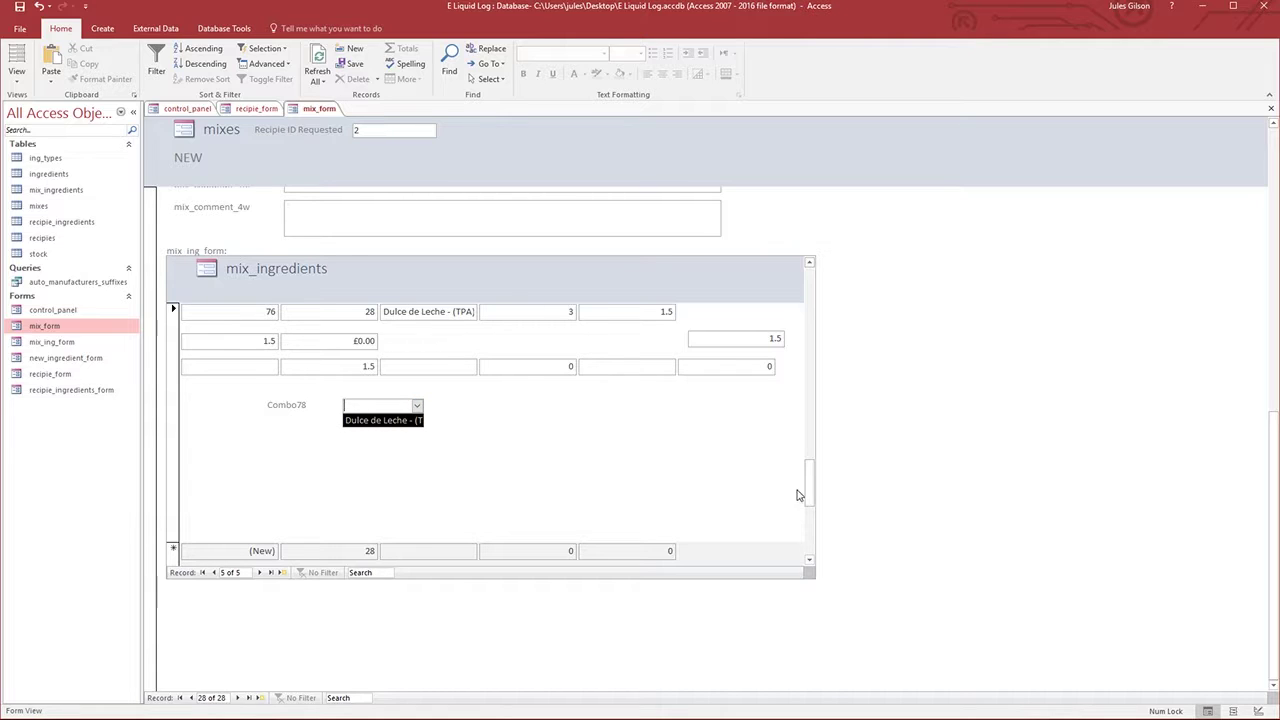
left_click_drag(811, 480, 788, 284)
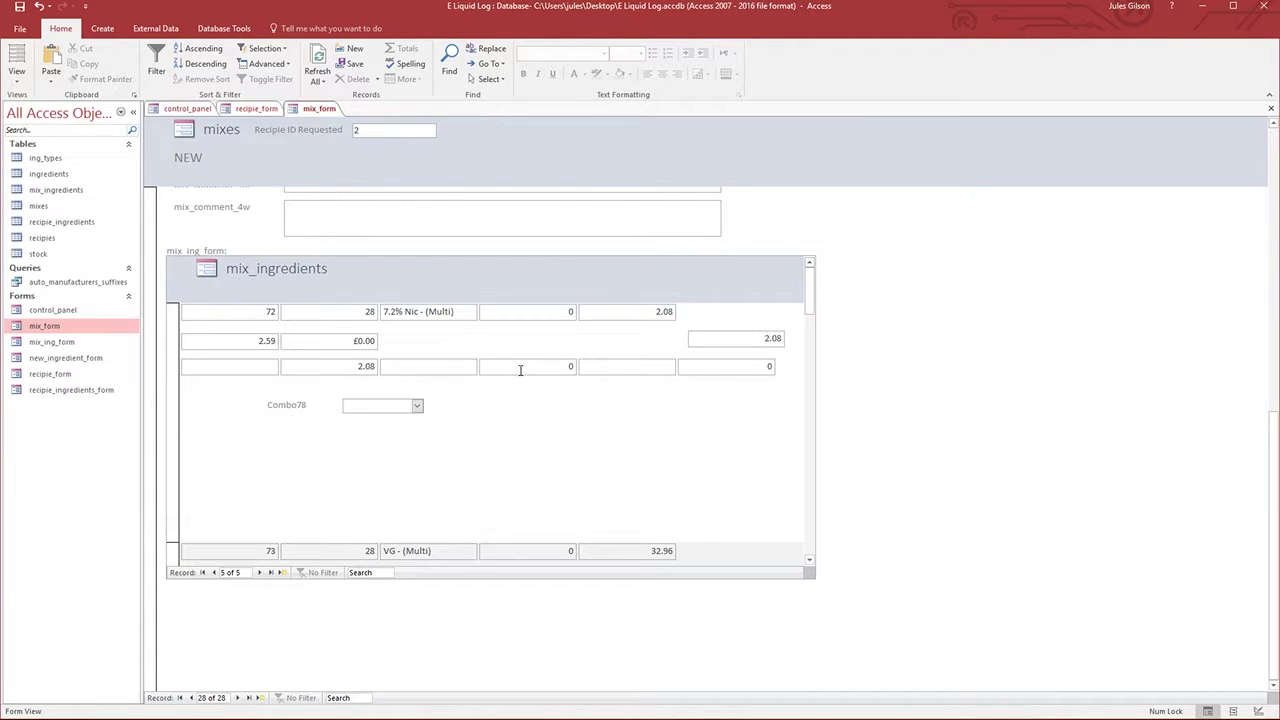
- Close mix_form, and in mix_ing_form's design move the stock combo box up and shorten the detail section to just below it
left_click(1271, 108)
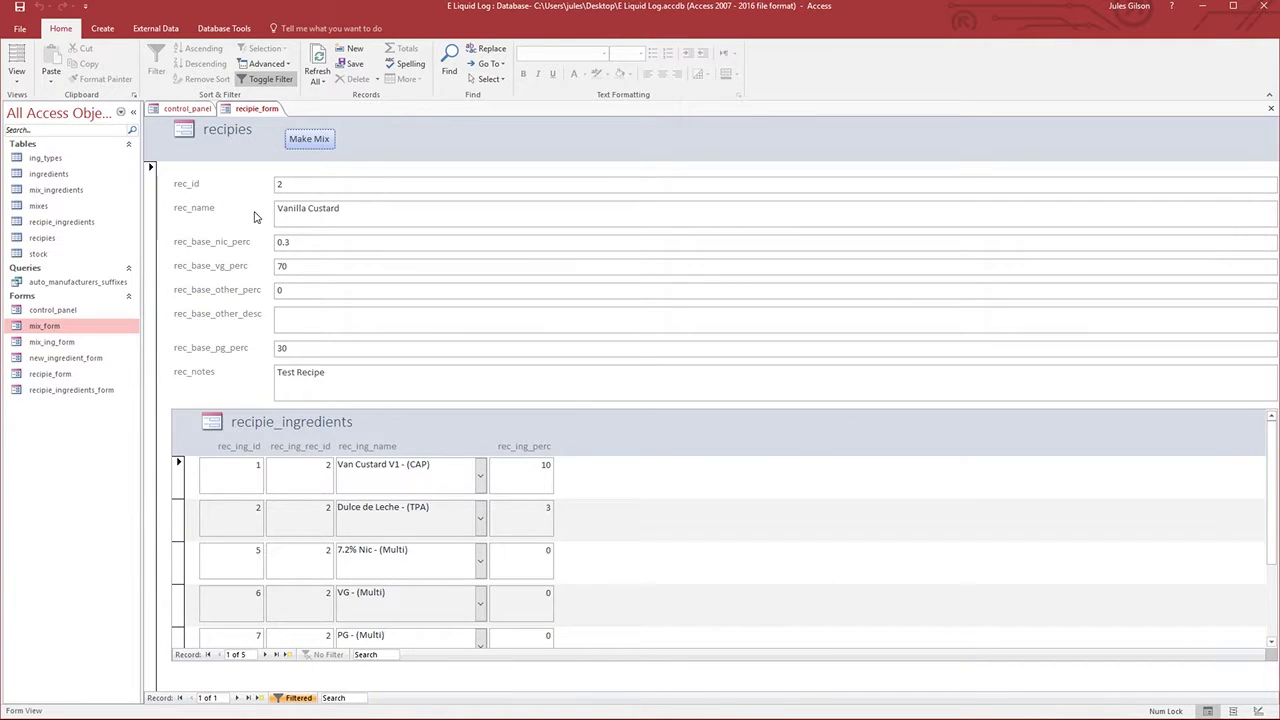
left_click(19, 344)
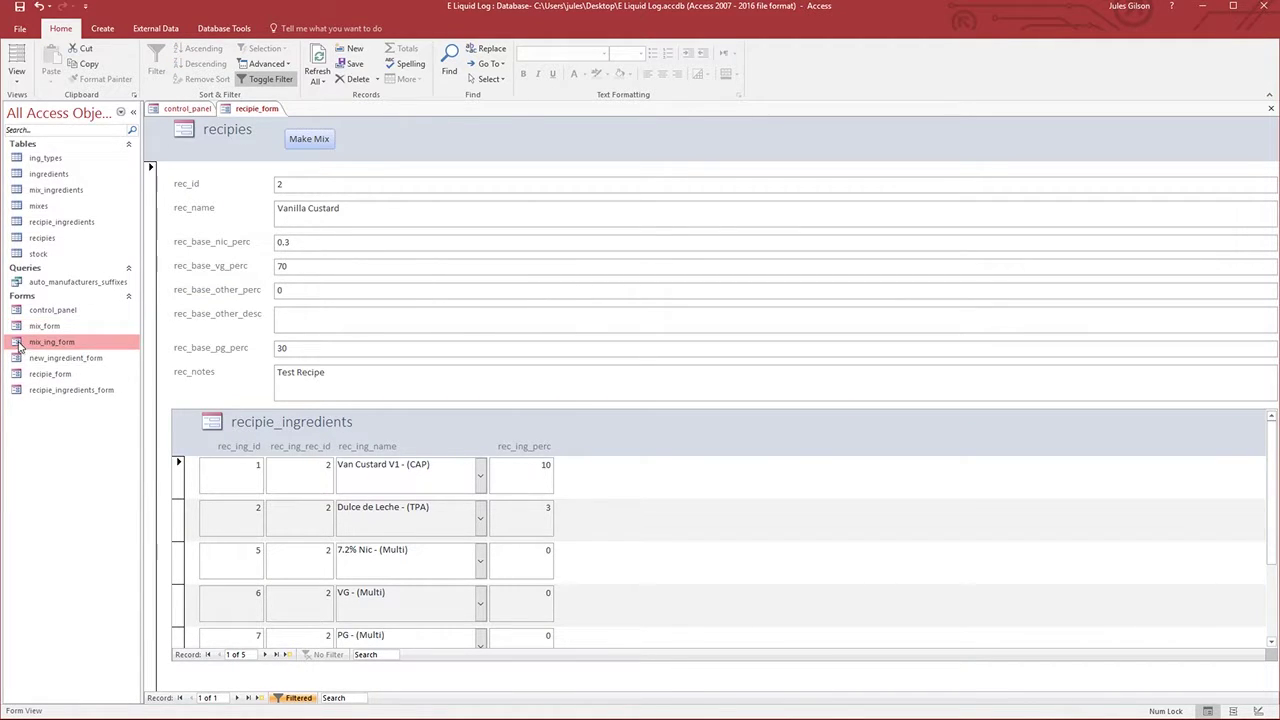
right_click(19, 344)
left_click(48, 368)
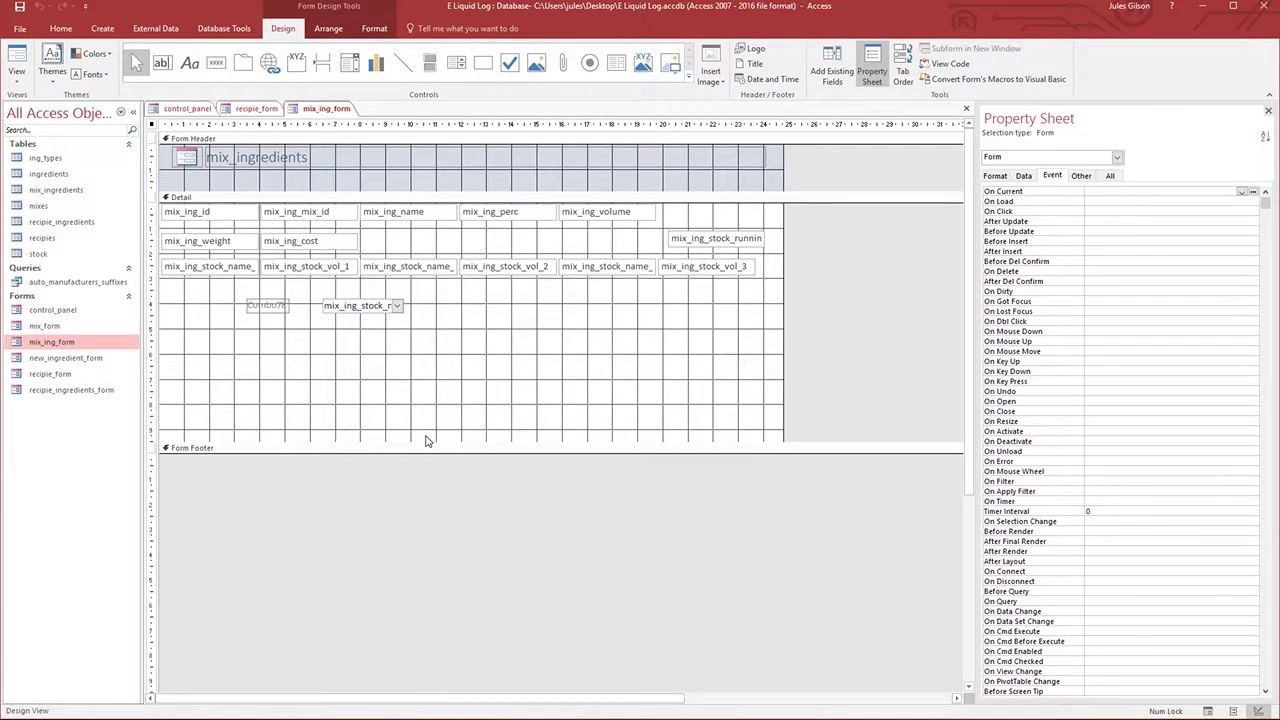
left_click_drag(427, 439, 369, 310)
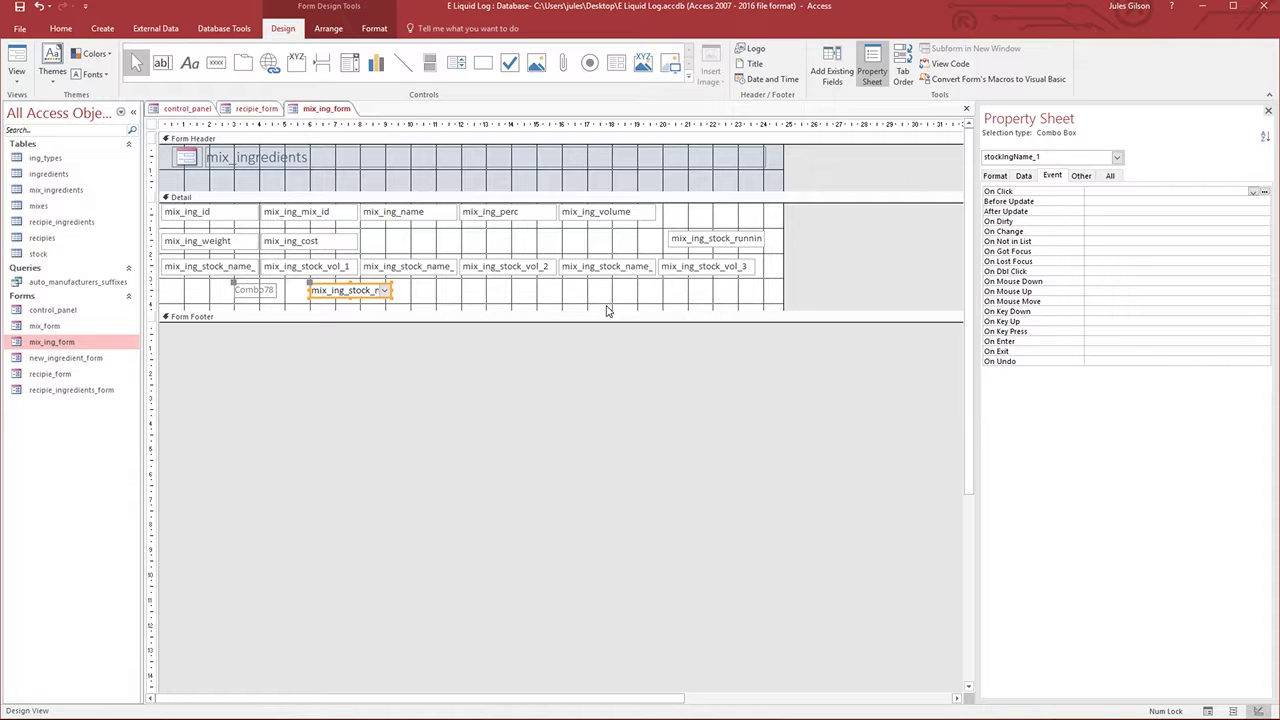
- In jg_popMixIngs, replace the row source lines with the comment 'code to populate stock name in gotfocus handler'
key("alt+F11")
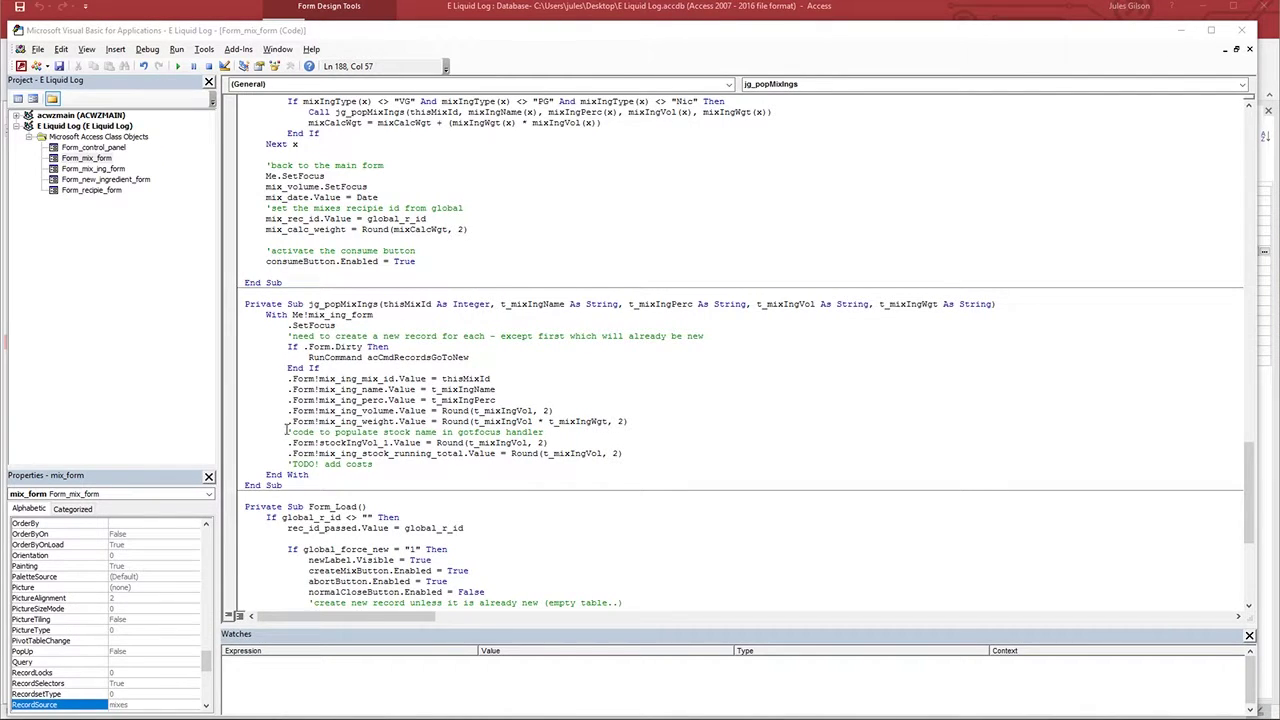
left_click_drag(288, 431, 554, 437)
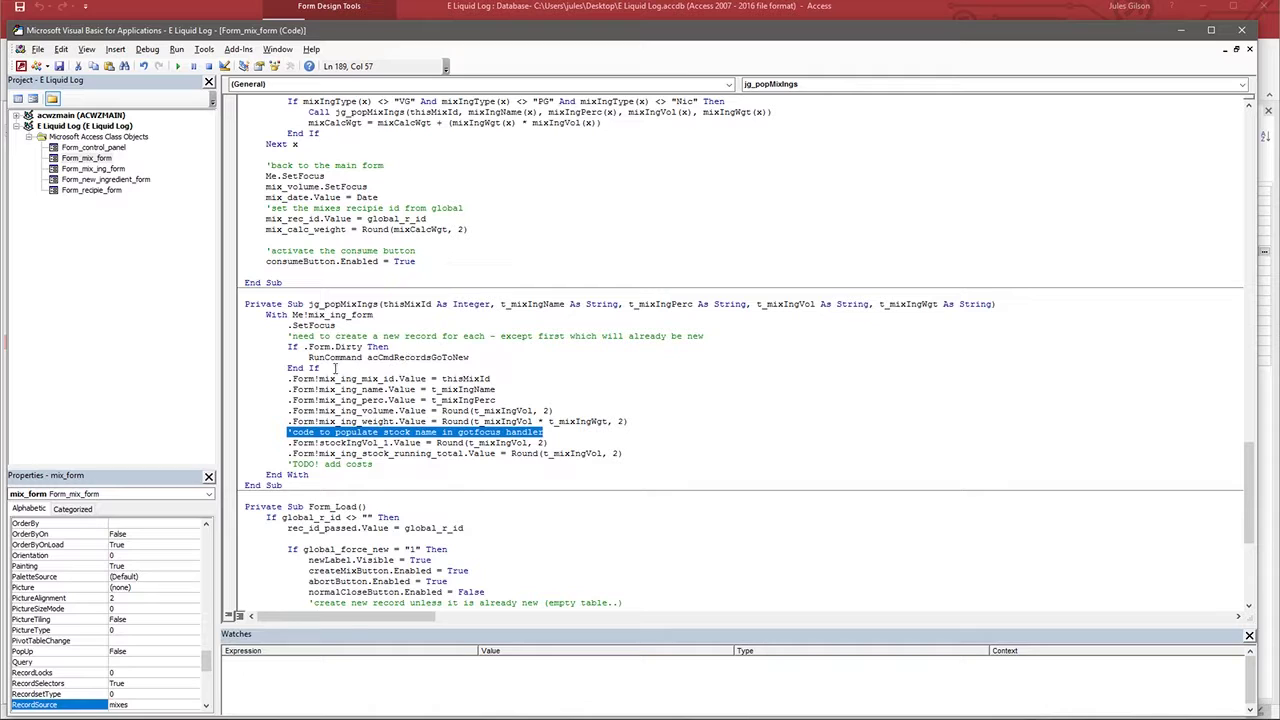
left_click(303, 455)
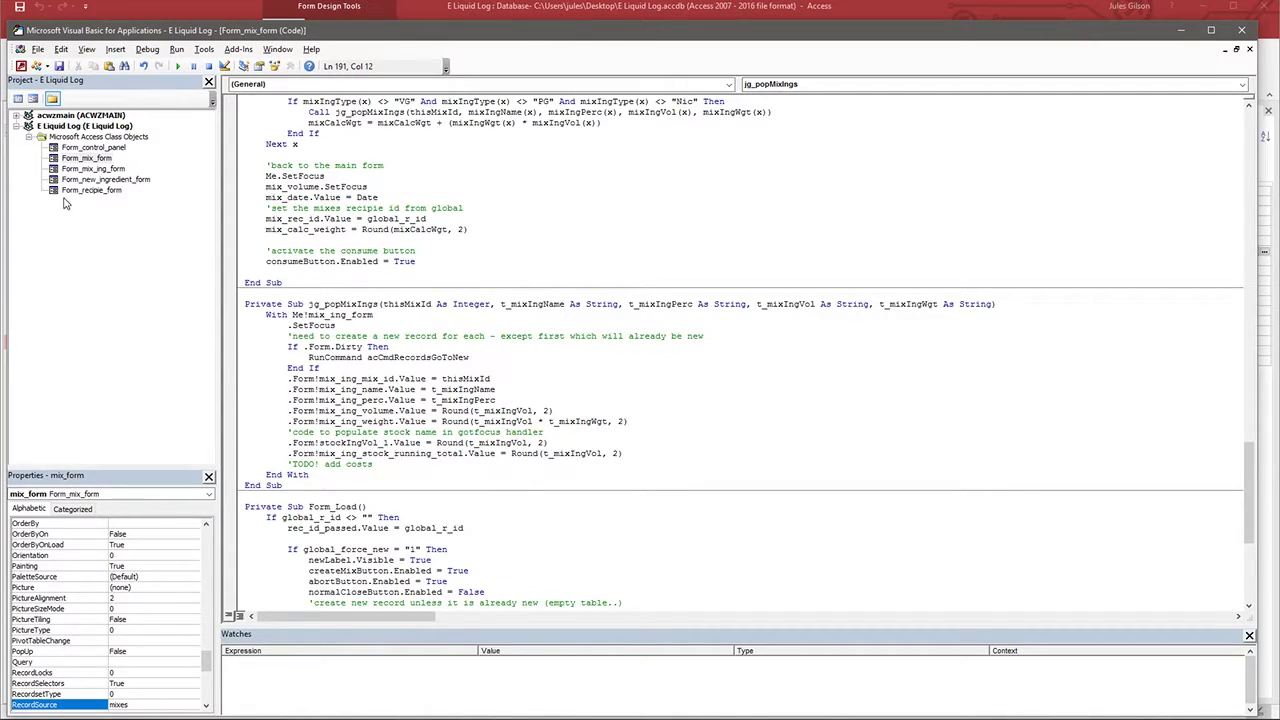
- Open mix_ing_form's code and compare the mix_ing_name reference in the stockIngName_1_GotFocus query with the field on the form
double_click(80, 168)
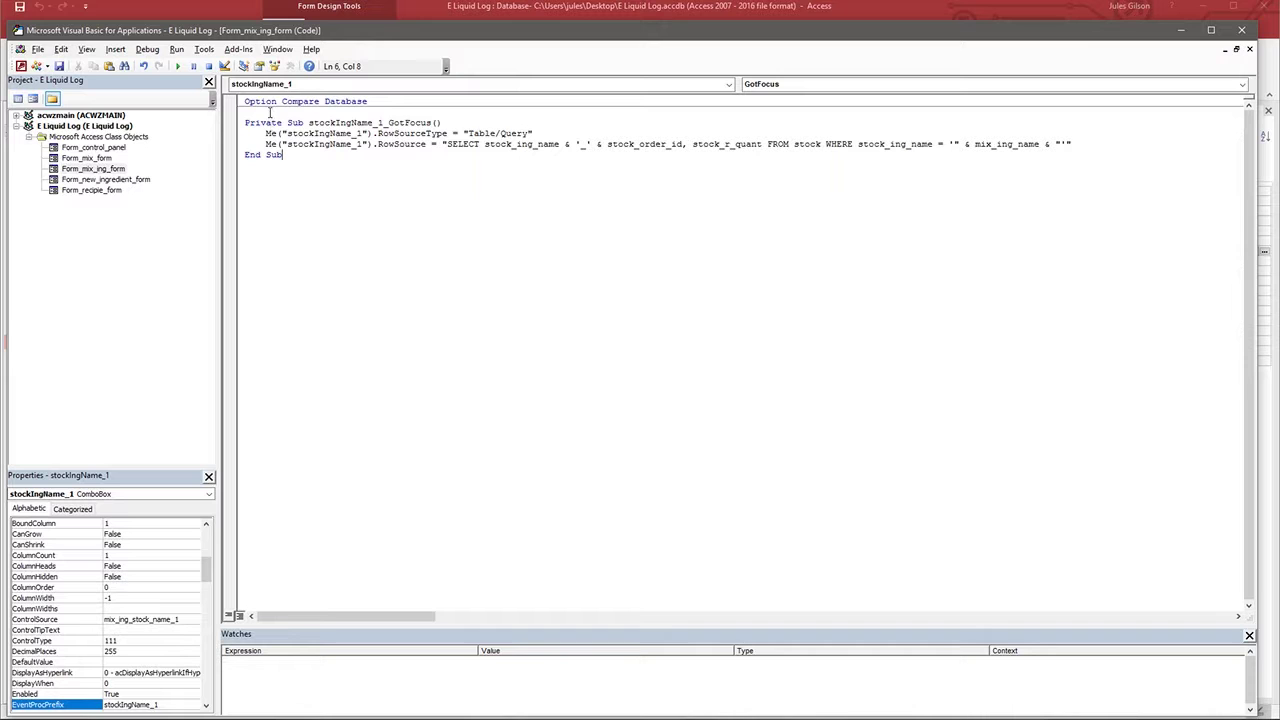
double_click(958, 30)
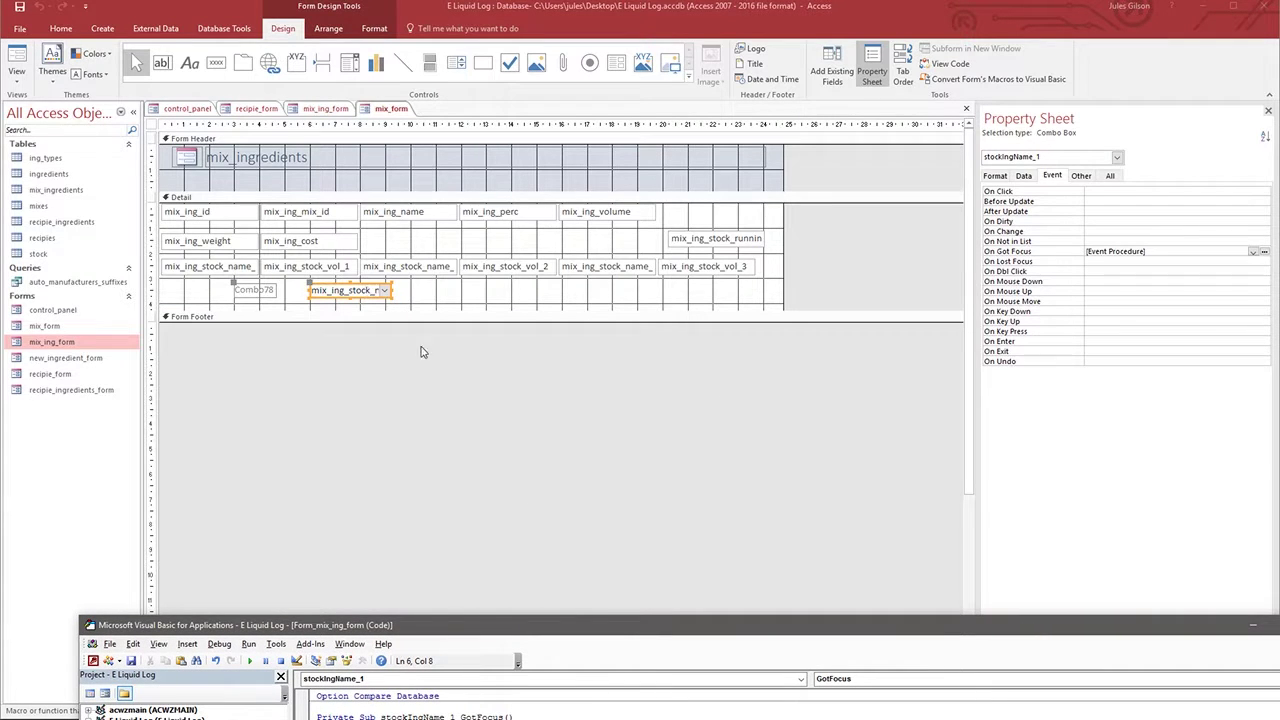
left_click_drag(621, 628, 535, 23)
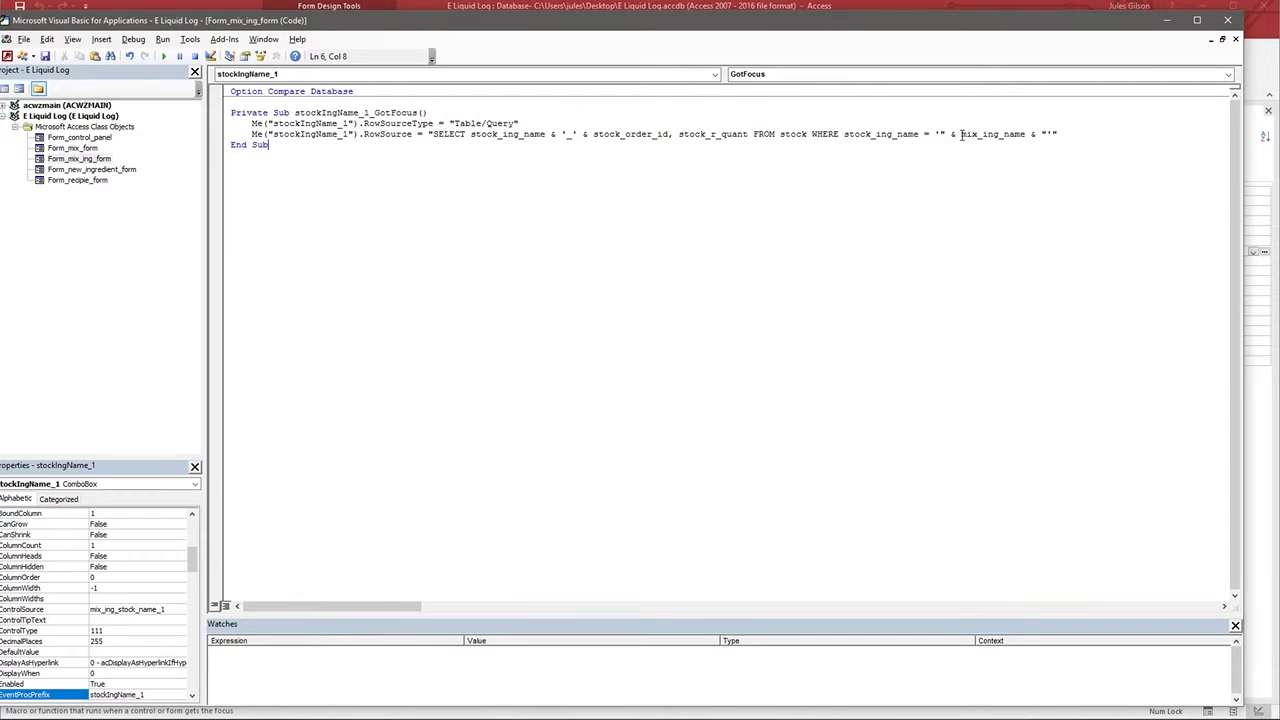
left_click_drag(961, 134, 967, 134)
left_click_drag(927, 27, 899, 485)
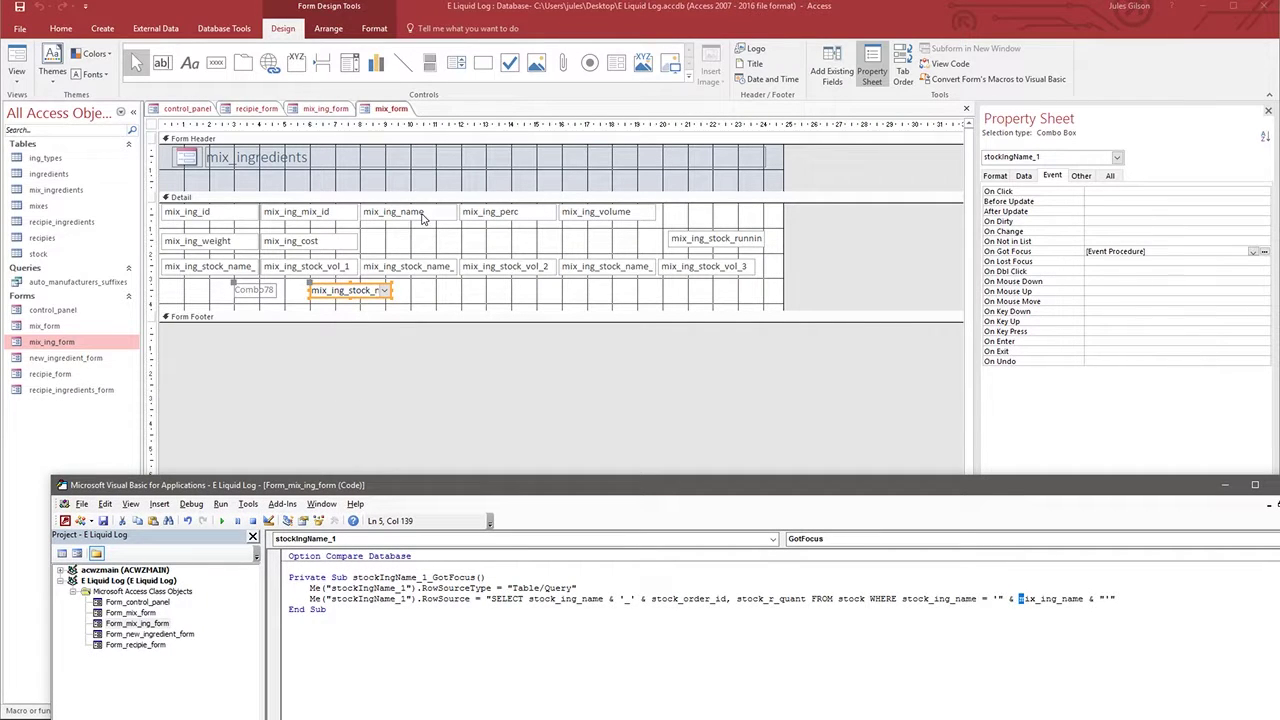
left_click_drag(508, 487, 467, 2)
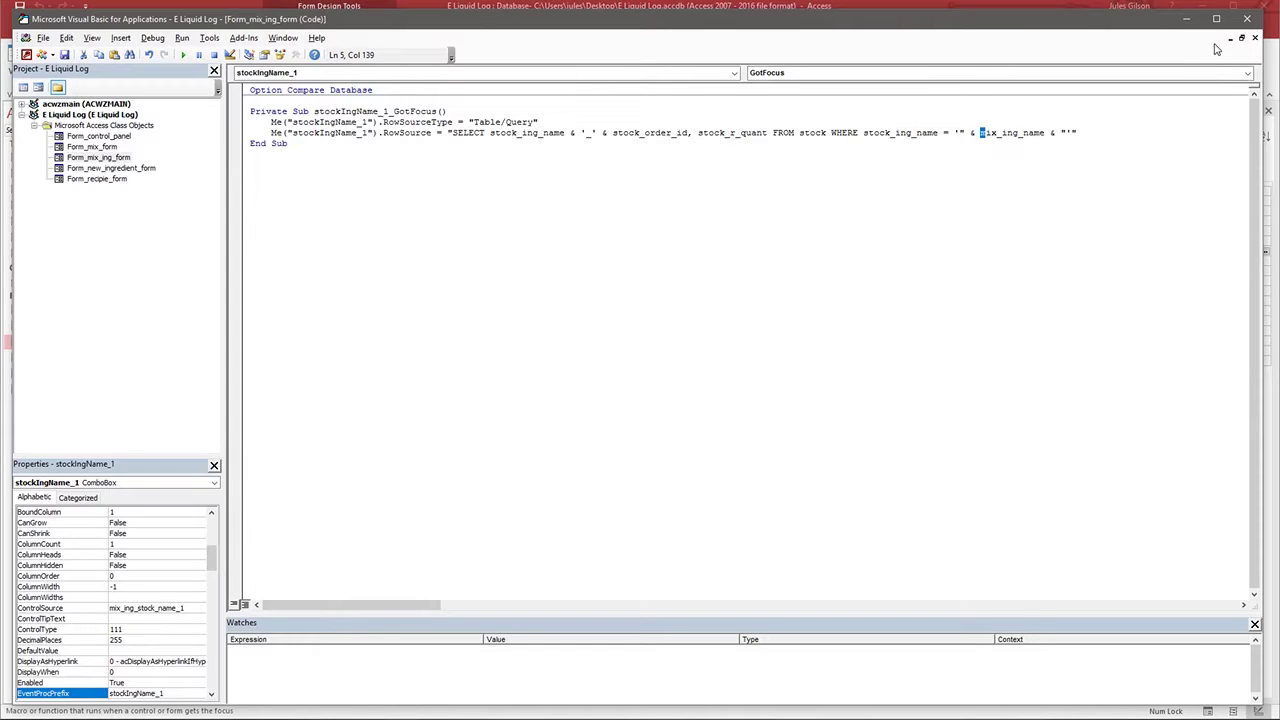
- Close the code editor and mix_form, returning to the mix_ing_form design
left_click(1245, 20)
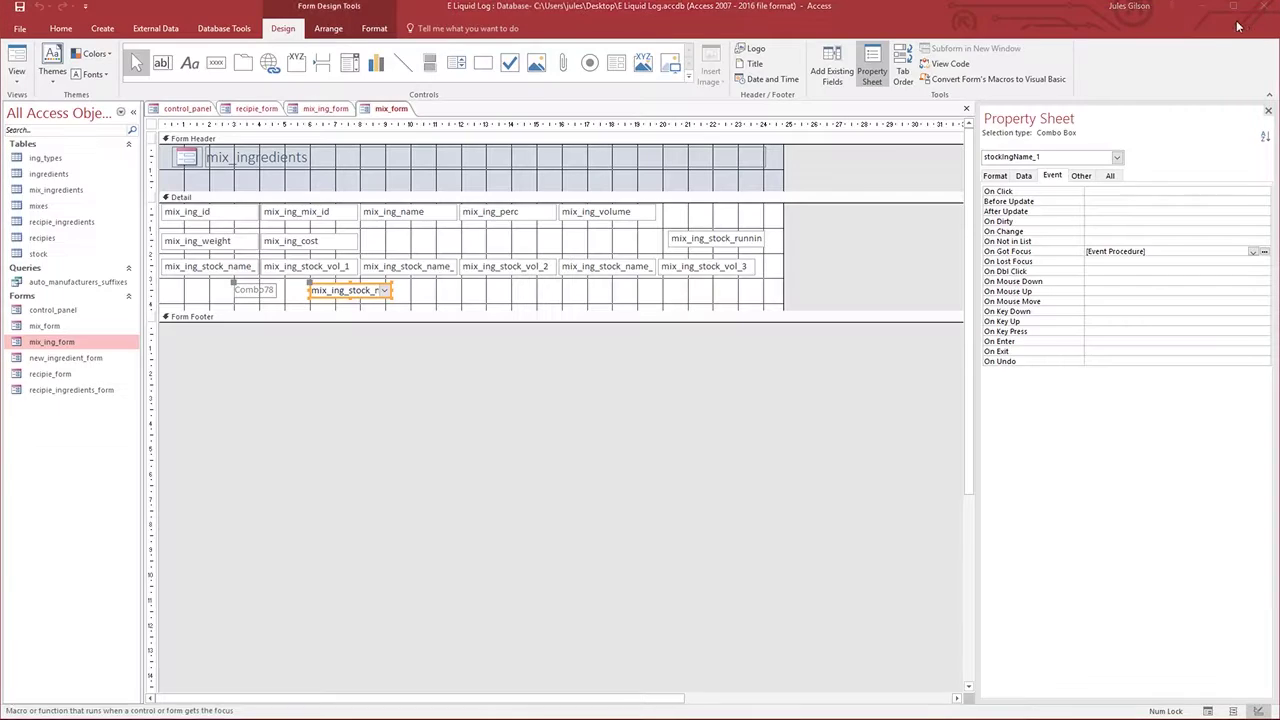
left_click(966, 108)
left_click(585, 323)
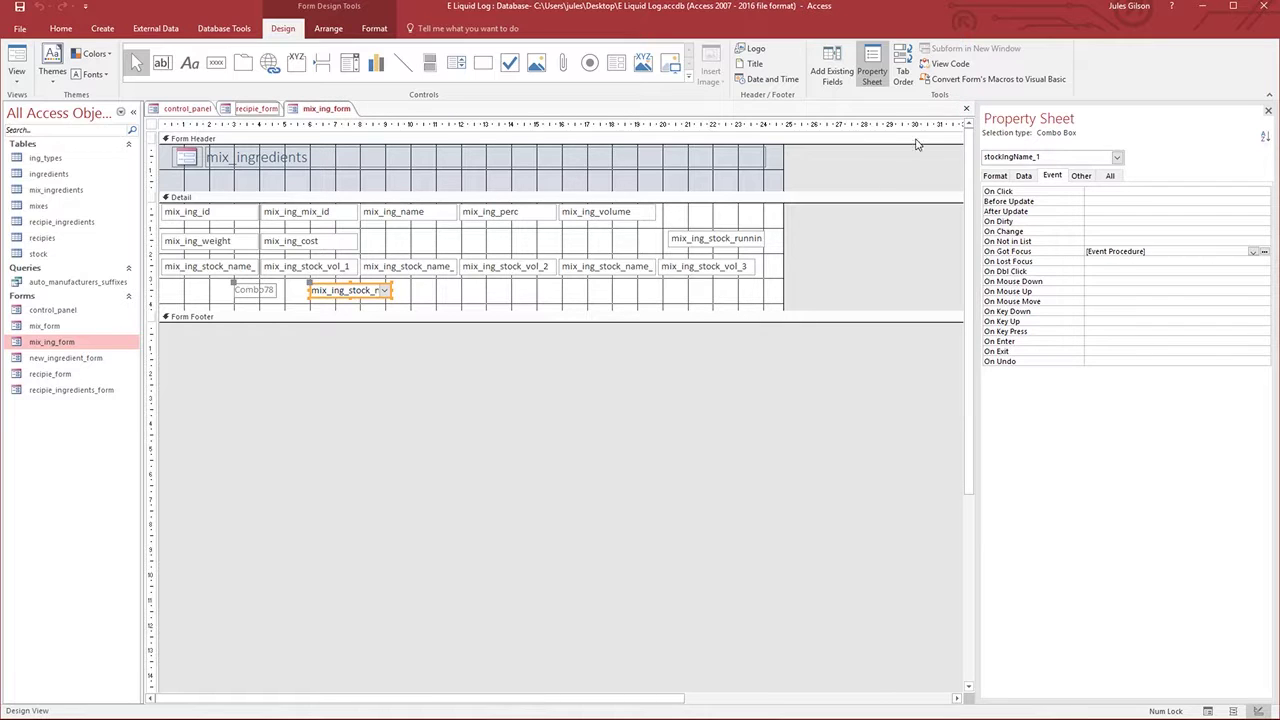
- Close the mix_ing_form design and create a mix from the Vanilla Custard recipe with a mix_volume of 300
left_click(966, 108)
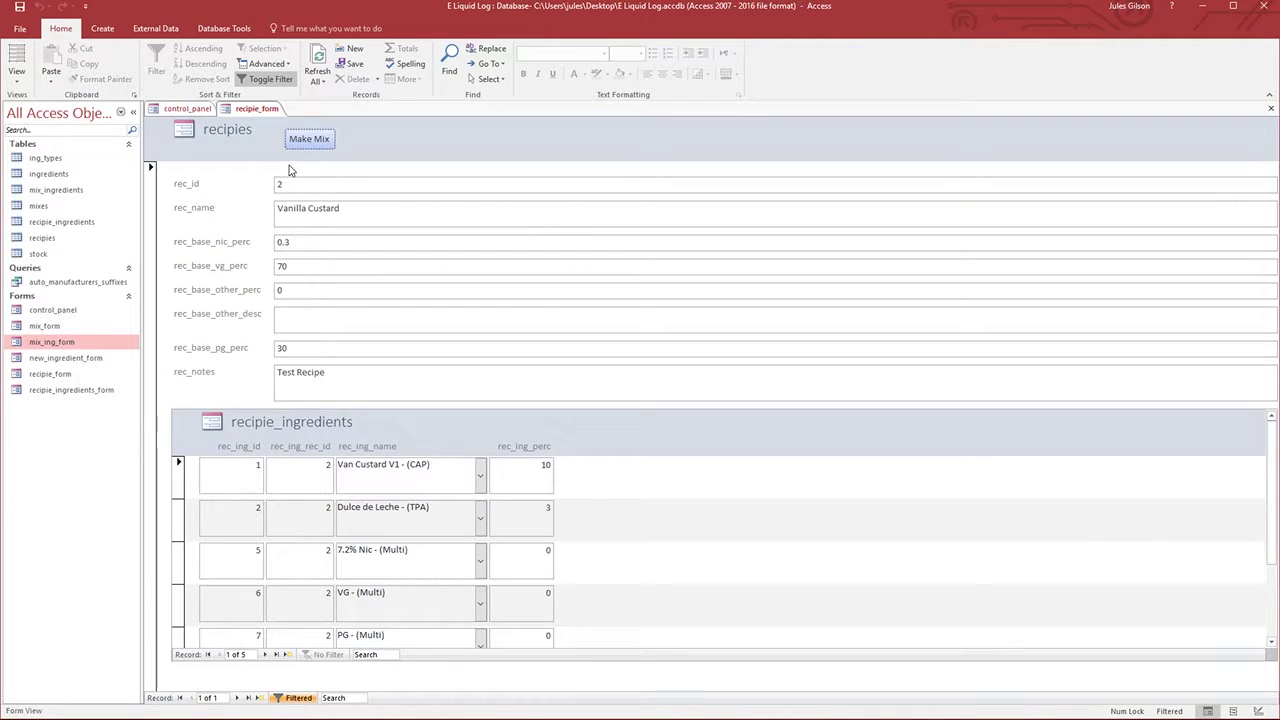
left_click(309, 139)
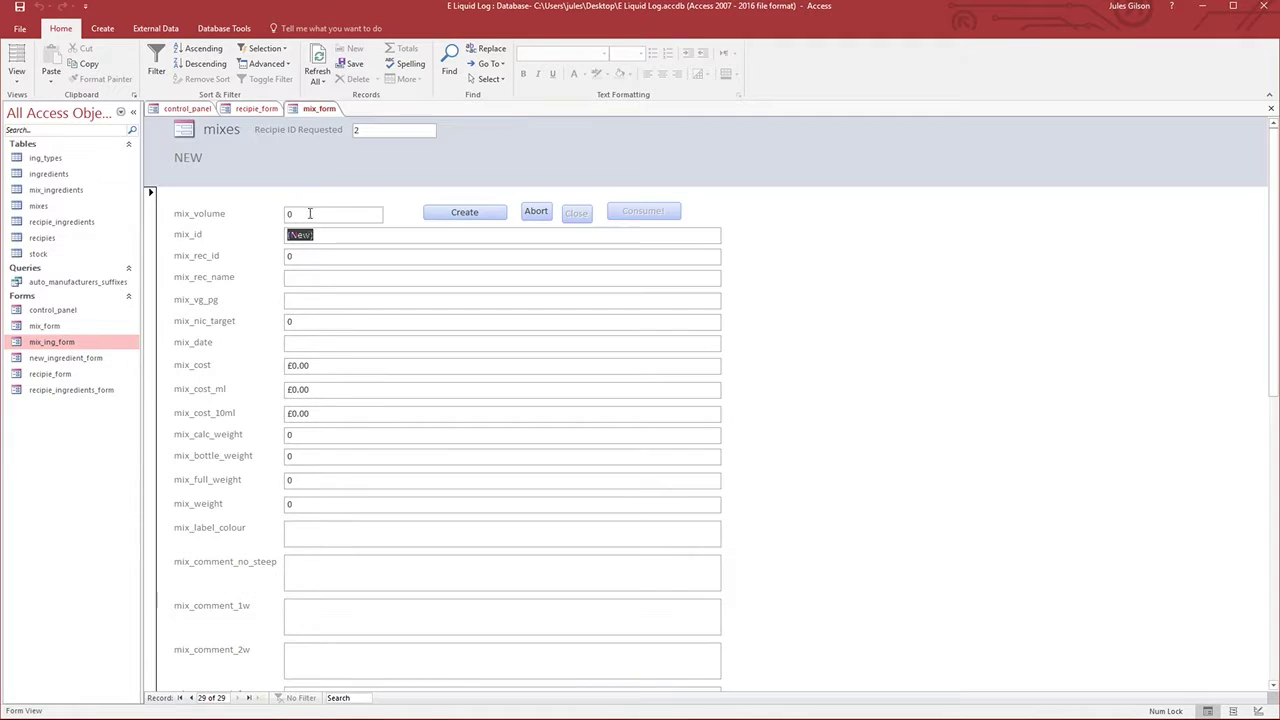
left_click(309, 213)
left_click_drag(288, 213, 255, 218)
type("300")
left_click(474, 212)
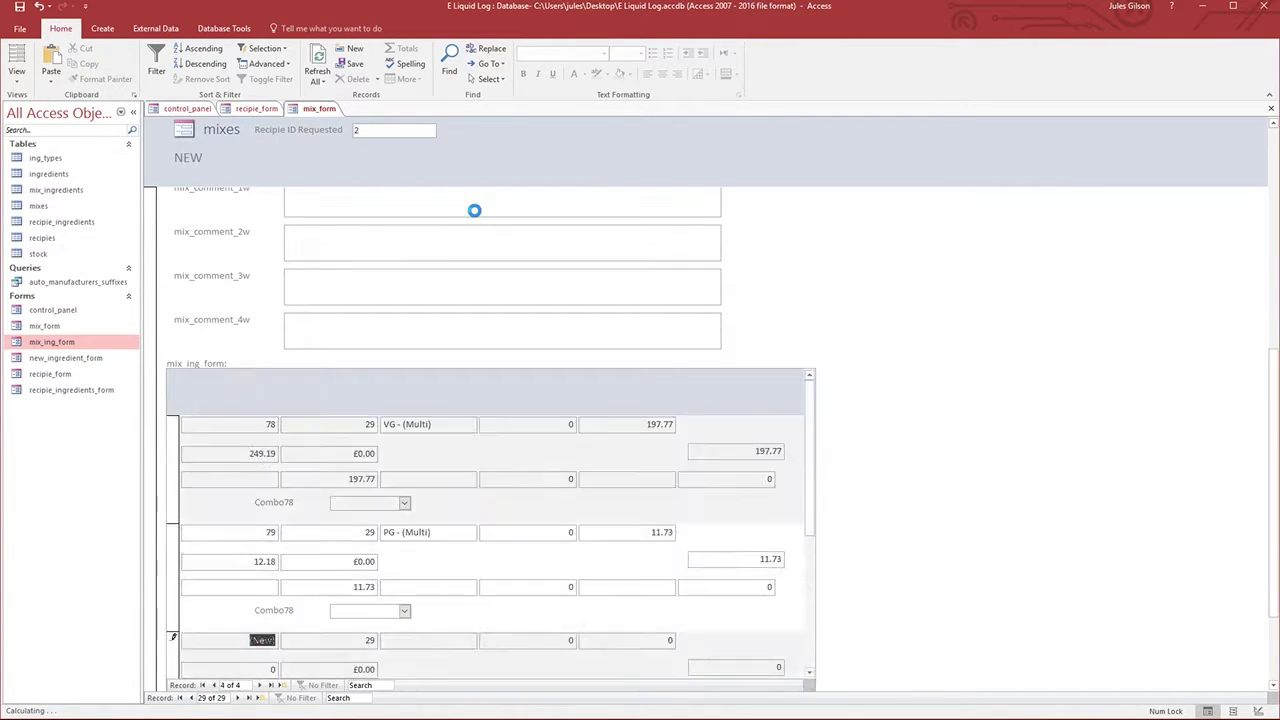
scroll(829, 337, "down", 10)
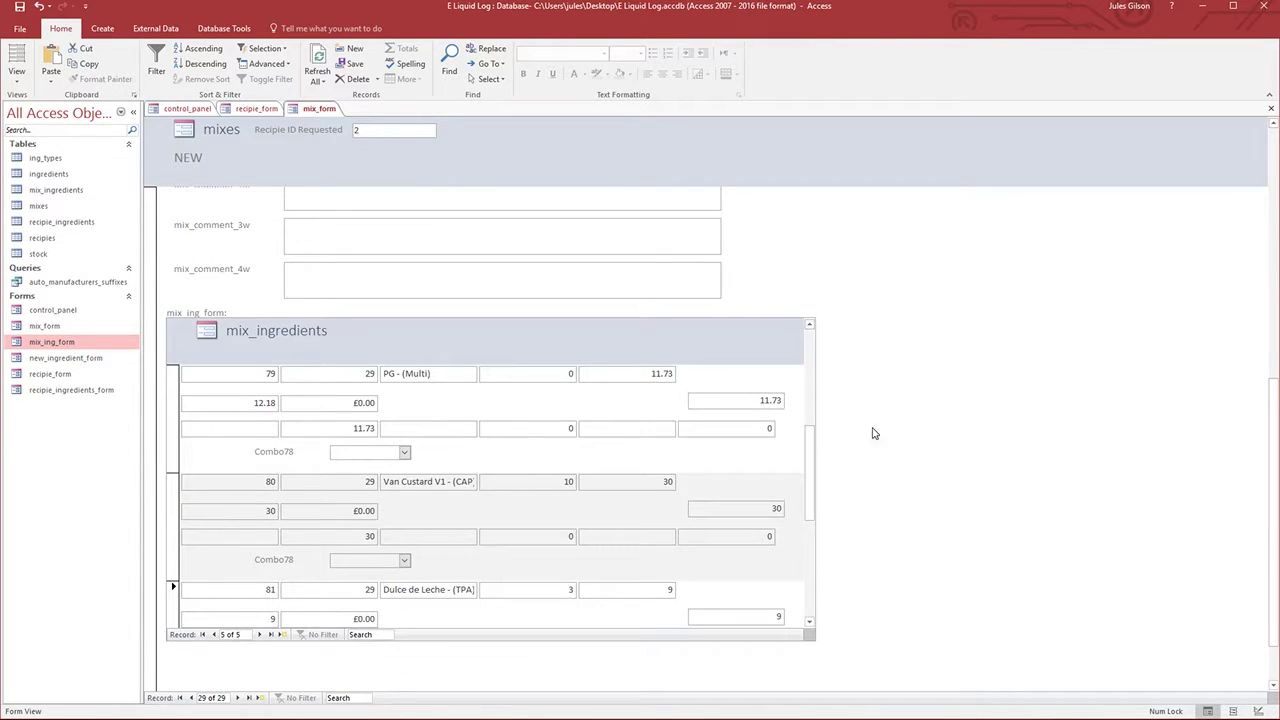
- Choose 7.2% Nic - (Multi)_1 as the stock bottle for the 7.2% Nic record in the mix ingredients subform
left_click_drag(809, 488, 808, 395)
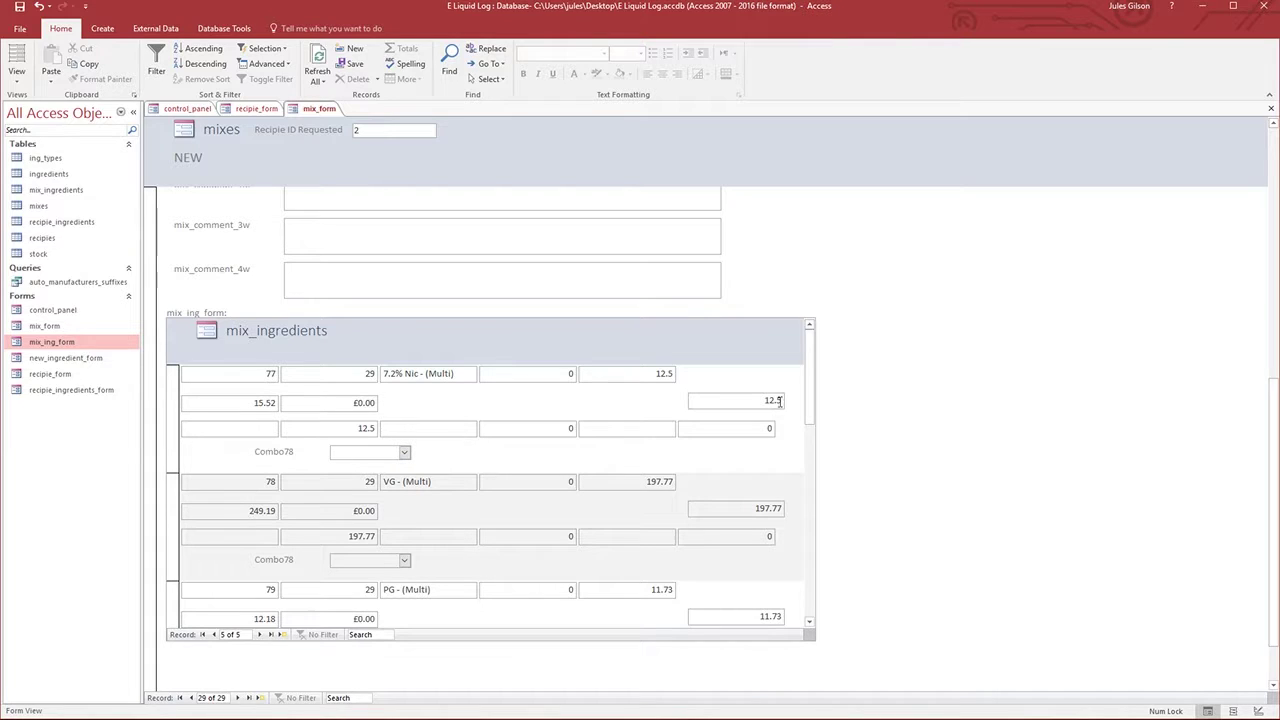
left_click_drag(809, 372, 809, 372)
left_click(405, 454)
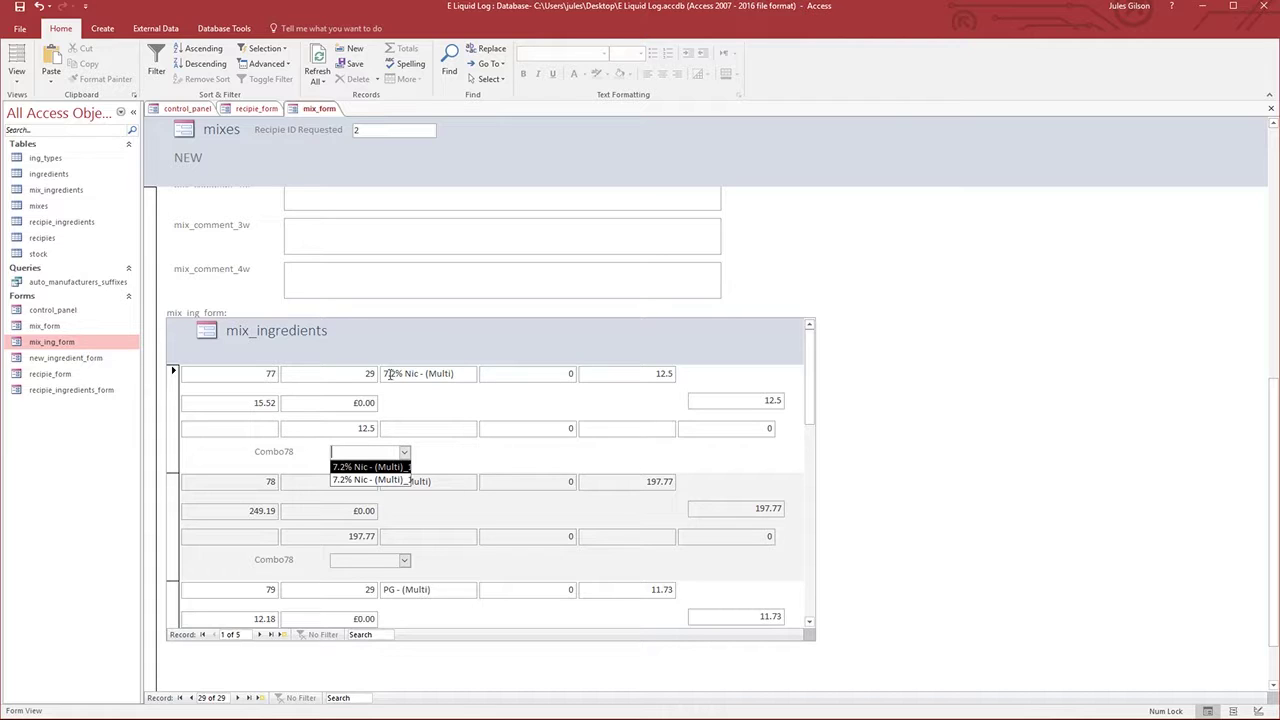
left_click(361, 469)
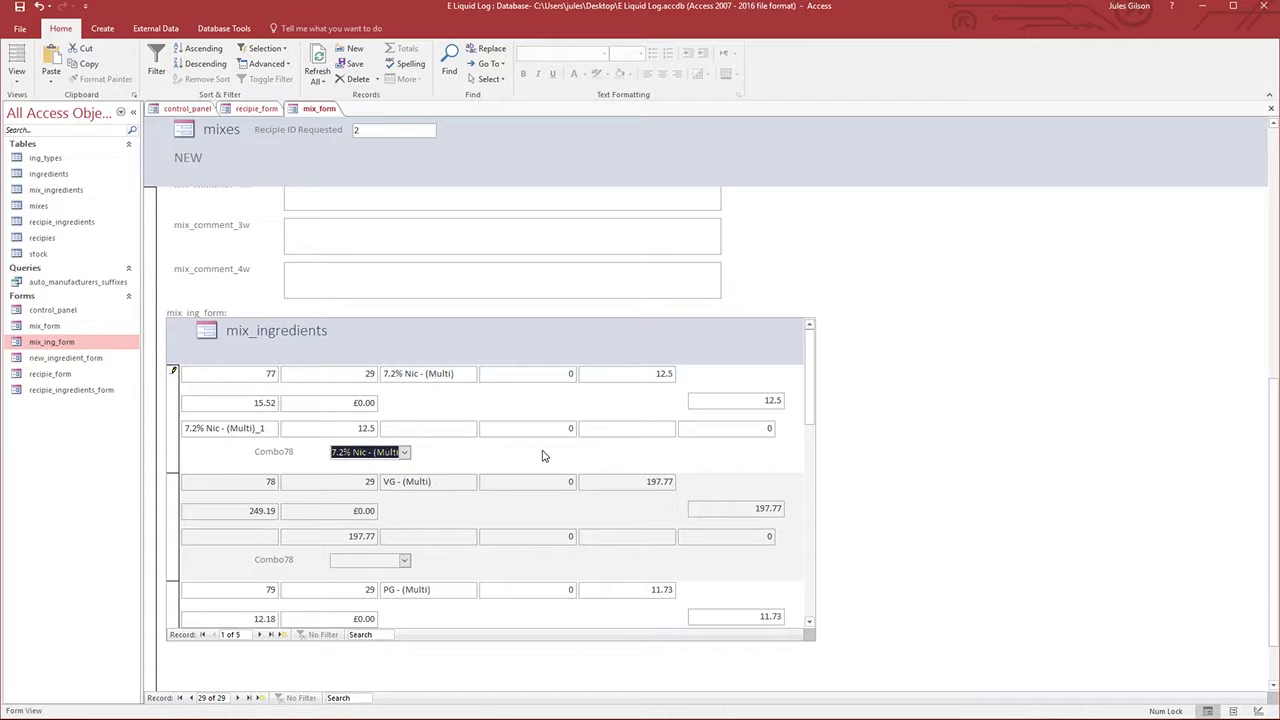
left_click(809, 375)
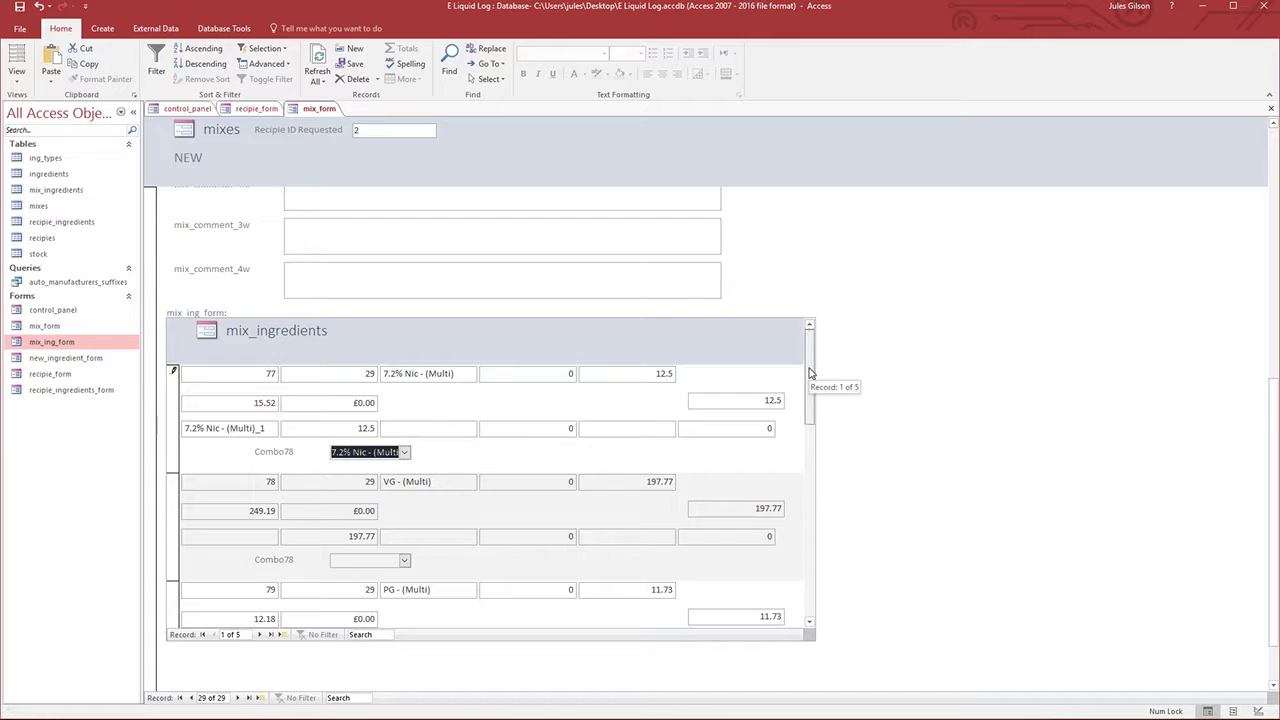
- Set the VG record's stock bottle to VG - (Multi)_12 and the PG record's stock bottle to PG - (Multi)_11
left_click(405, 562)
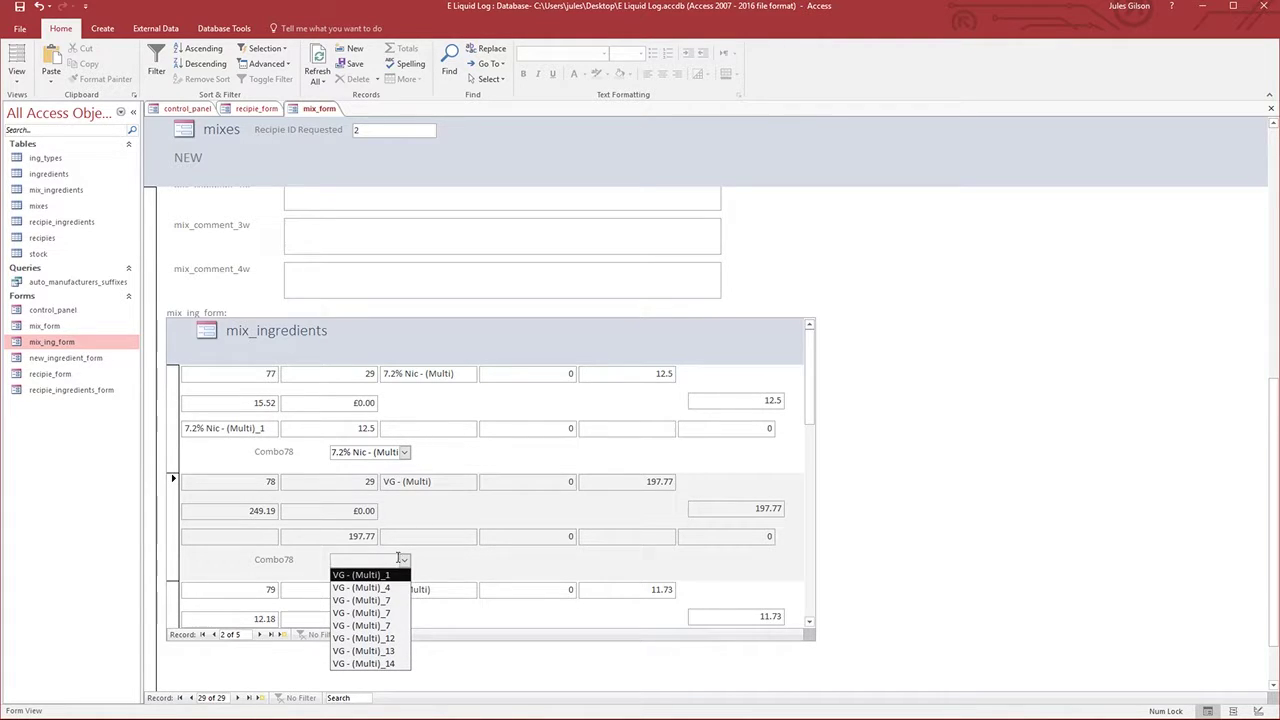
left_click(356, 638)
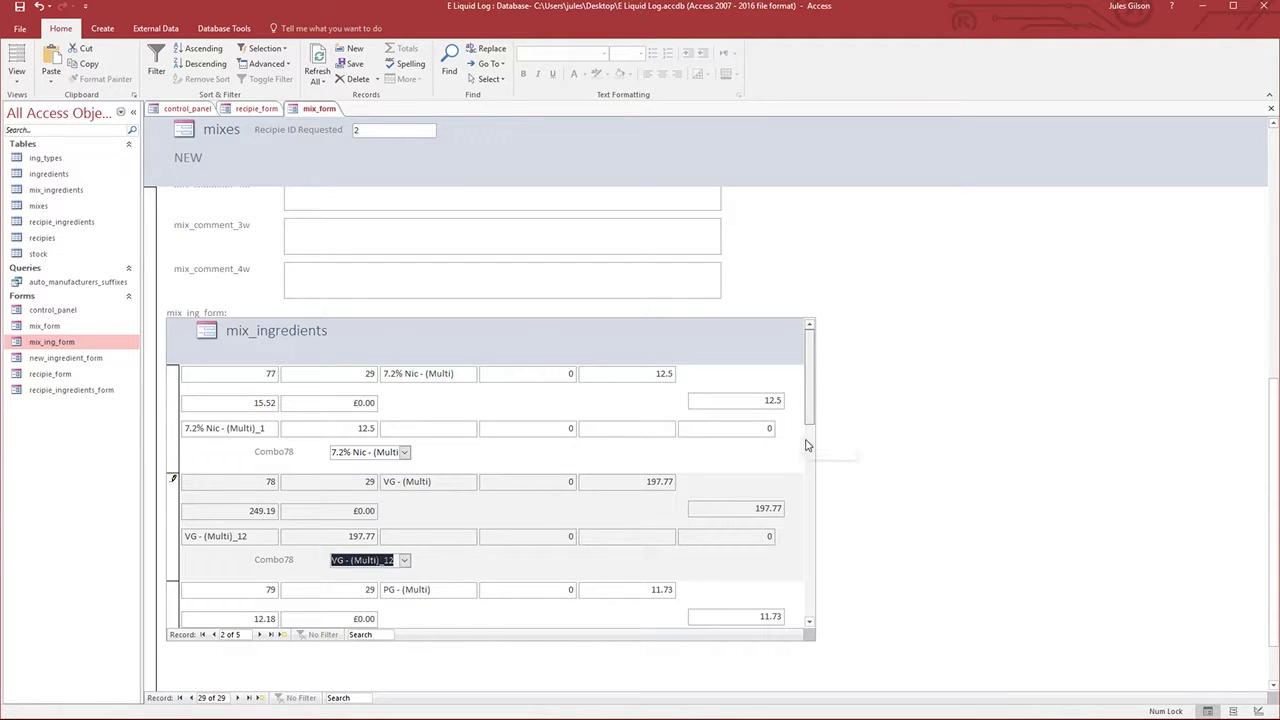
scroll(808, 445, "down", 1)
left_click(404, 561)
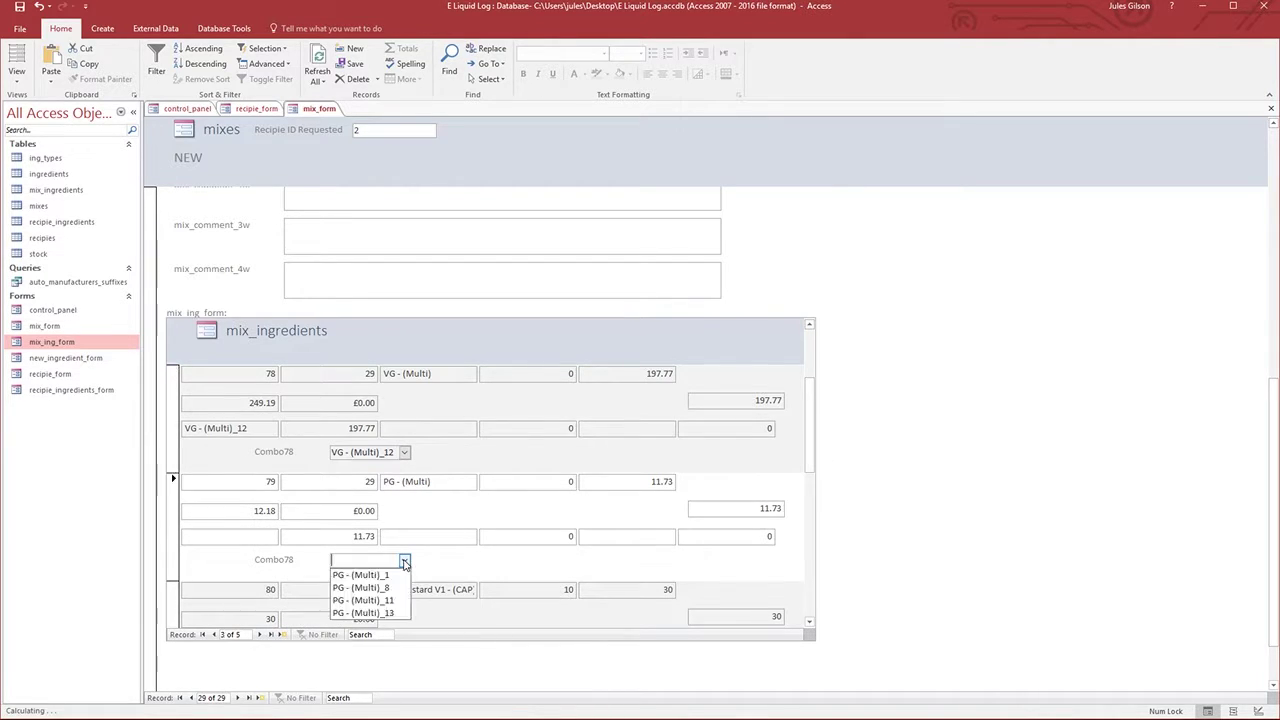
left_click(362, 600)
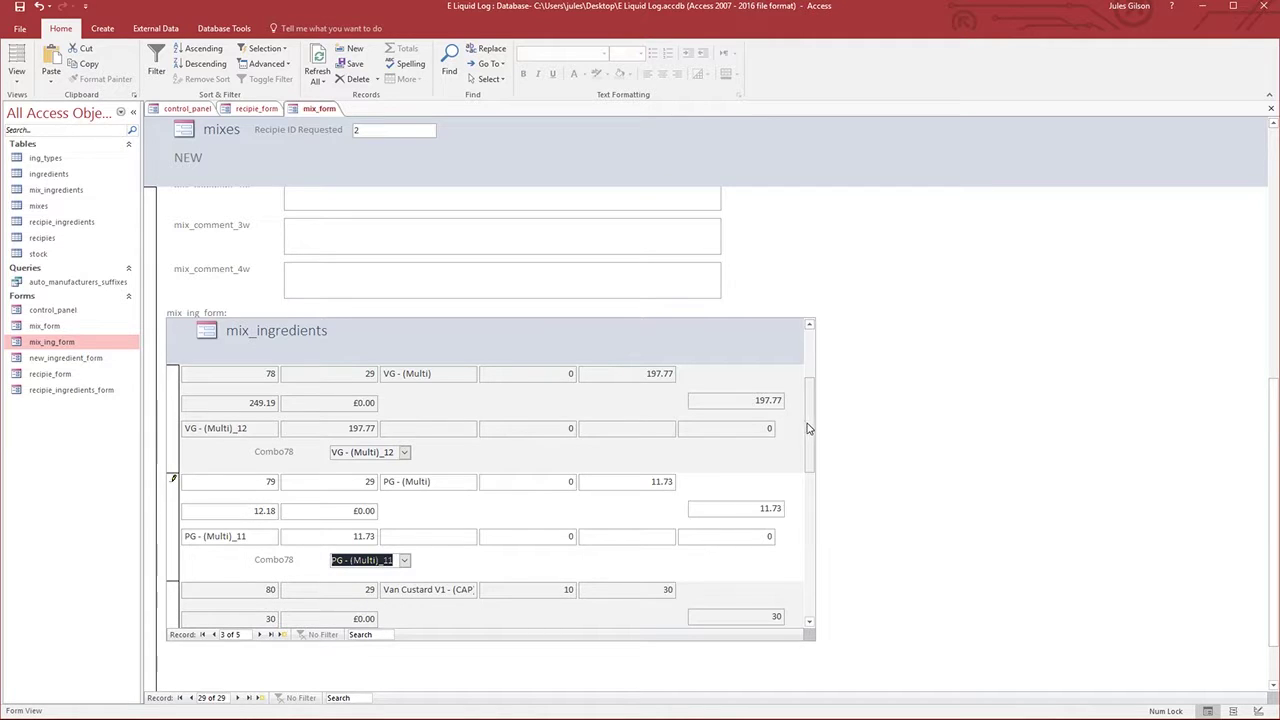
- Choose the first listed stock bottle for the Van Custard V1 record and for the Dulce de Leche record
scroll(810, 440, "down", 1)
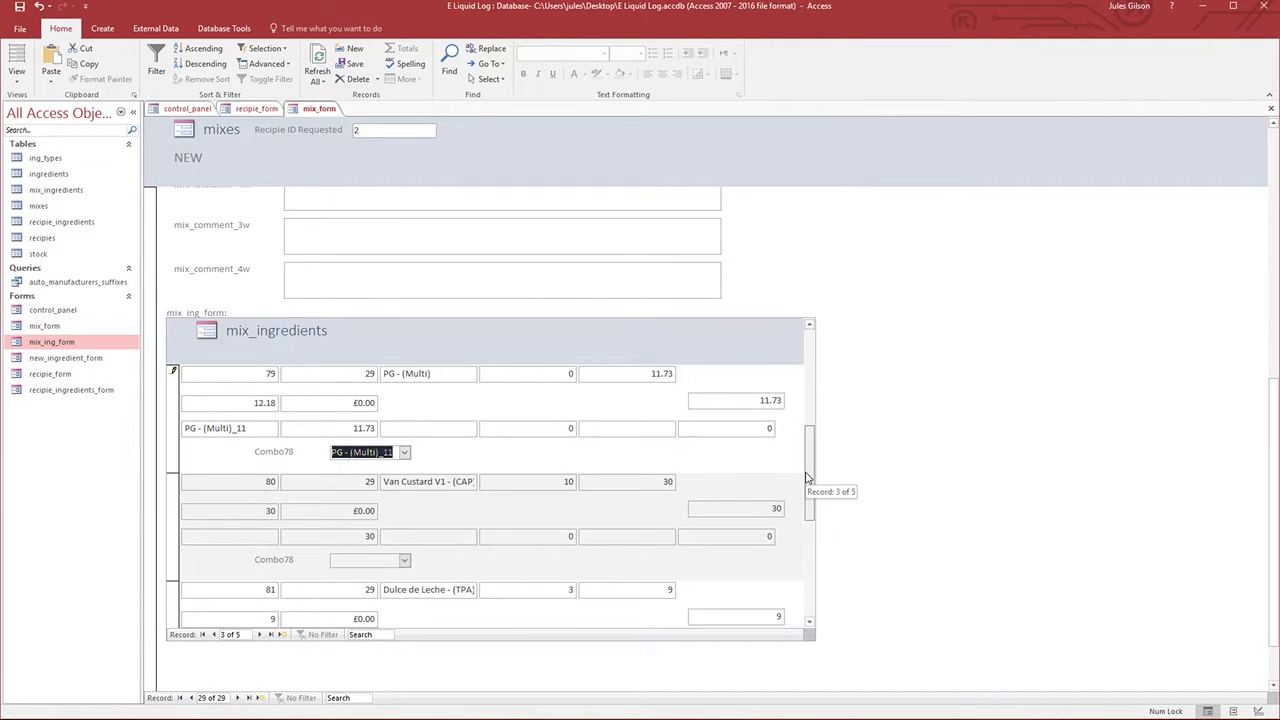
left_click(404, 561)
left_click(368, 571)
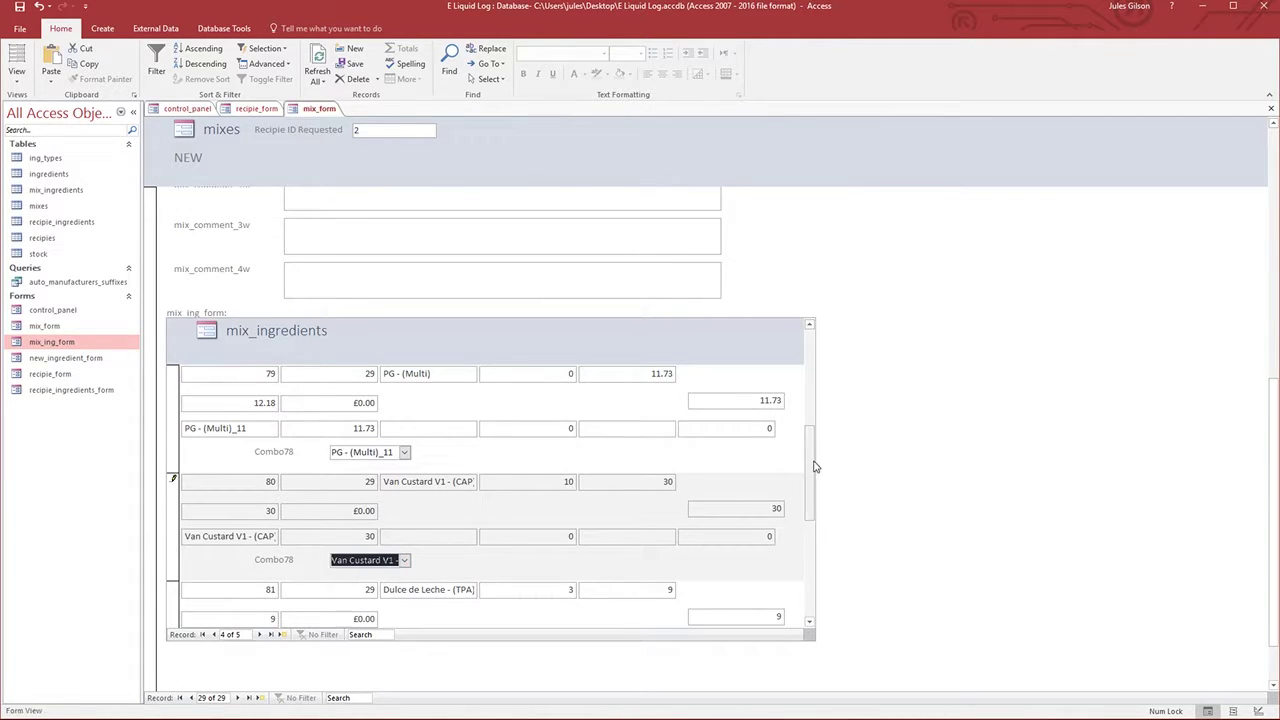
scroll(812, 465, "down", 1)
left_click(404, 562)
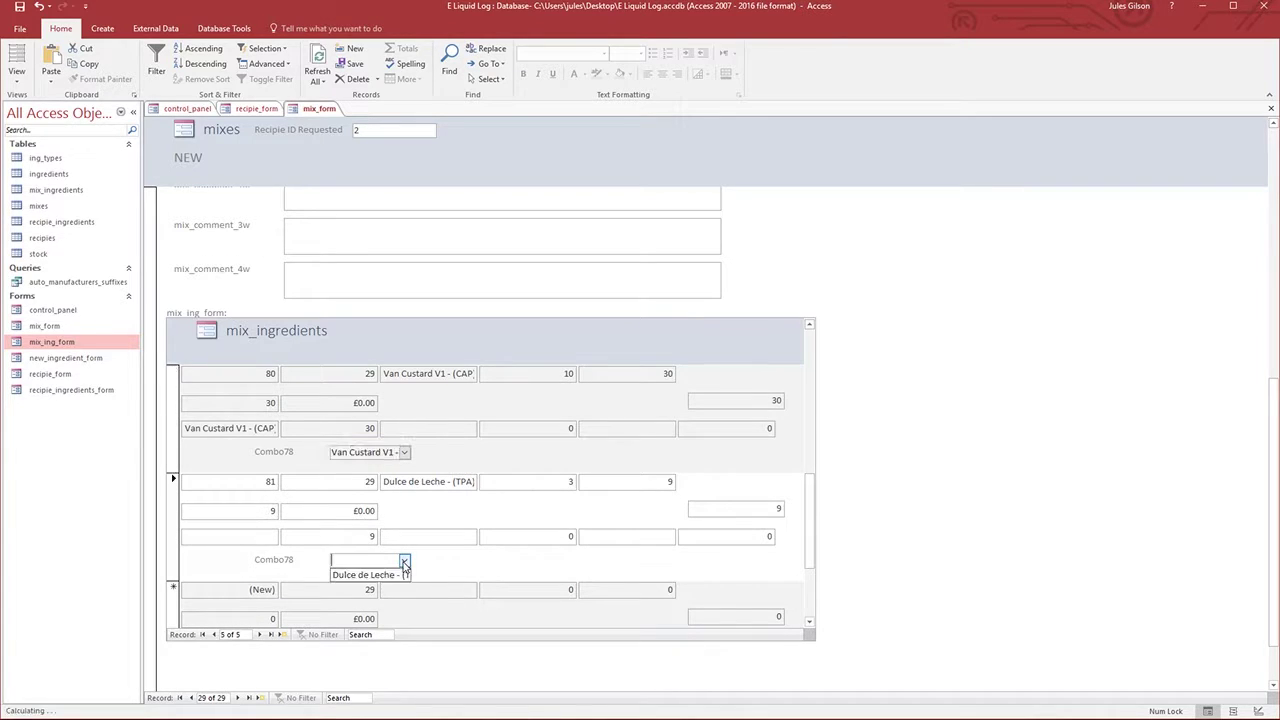
left_click(384, 575)
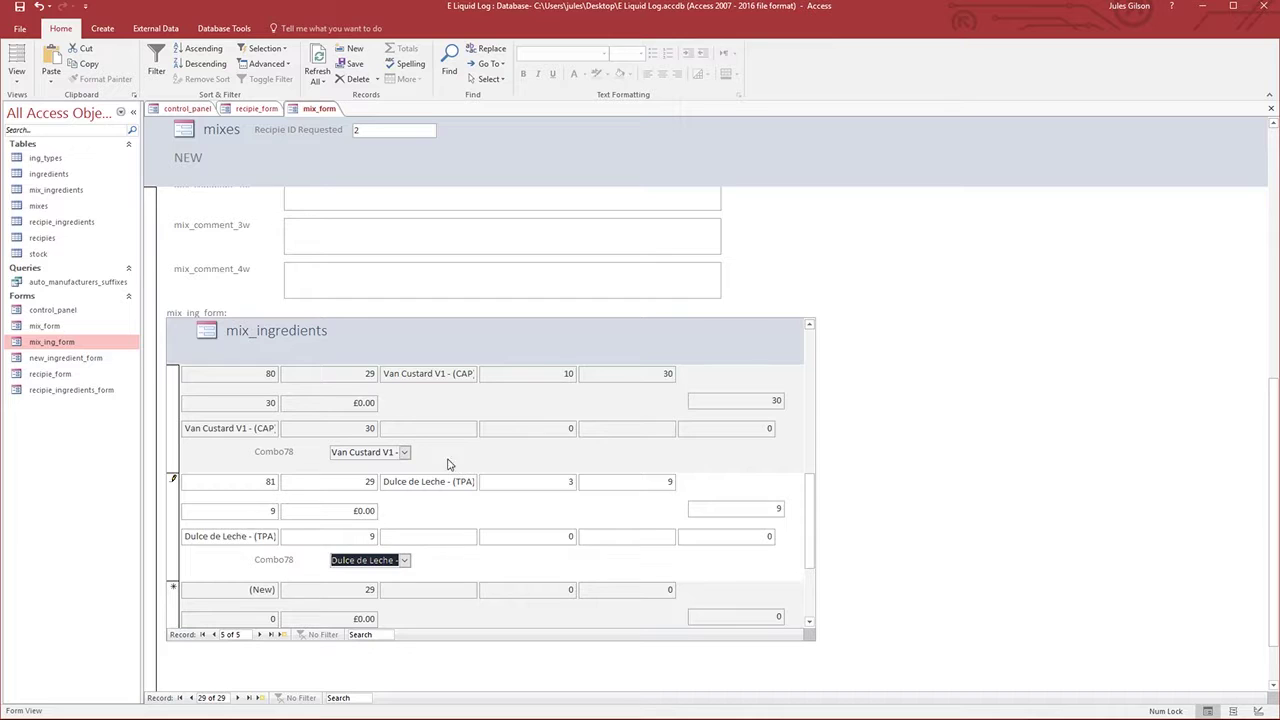
left_click_drag(806, 506, 786, 380)
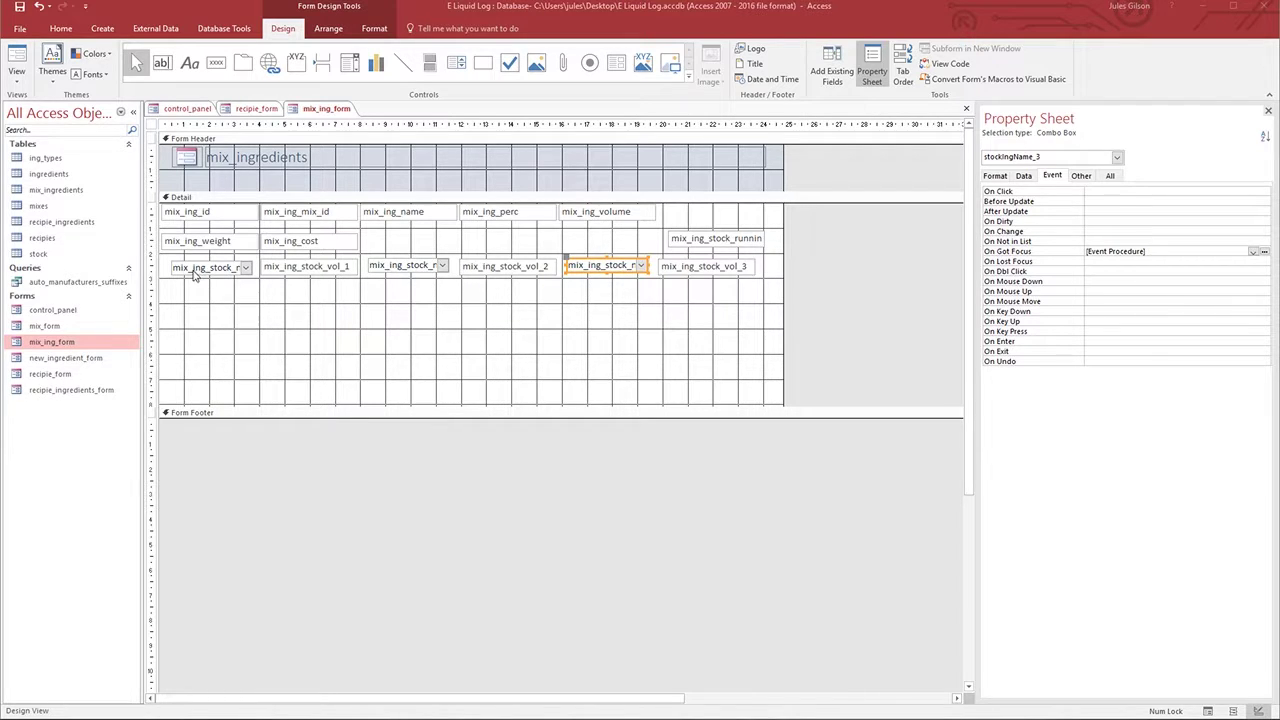
- Check the names and On Got Focus events of the three stock name combo boxes in mix_ing_form's design
left_click(405, 265)
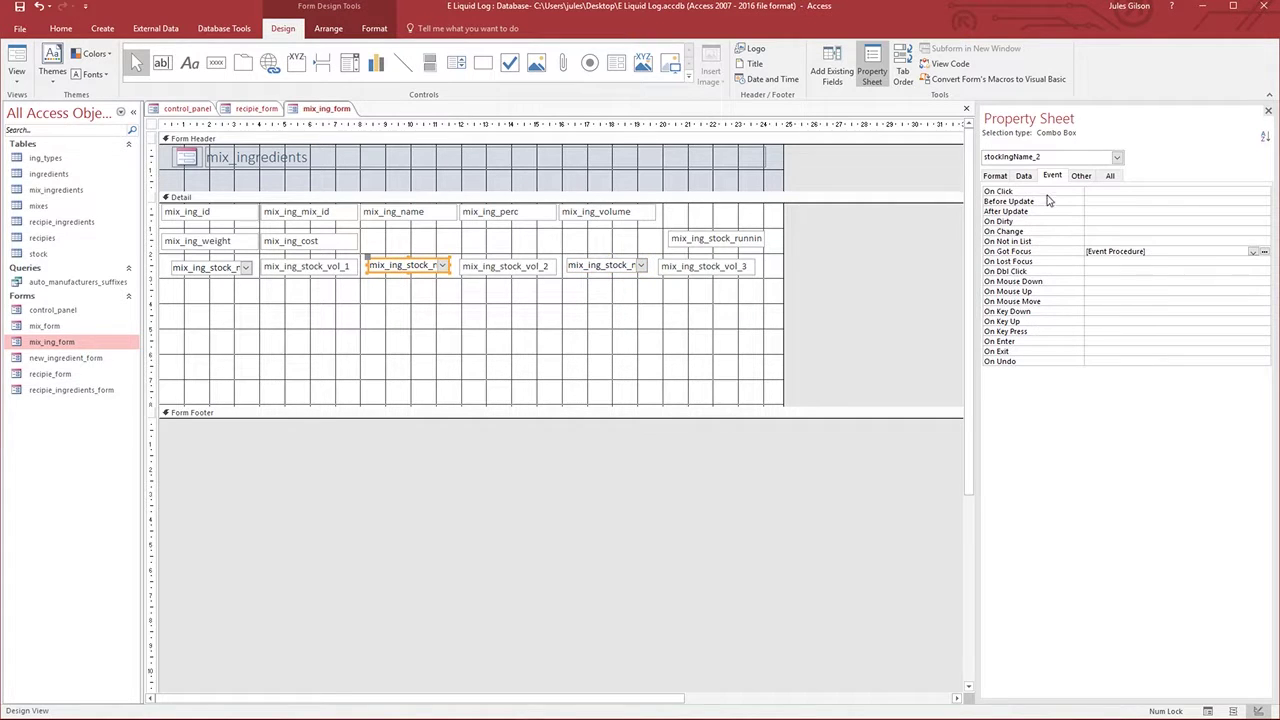
left_click(1079, 176)
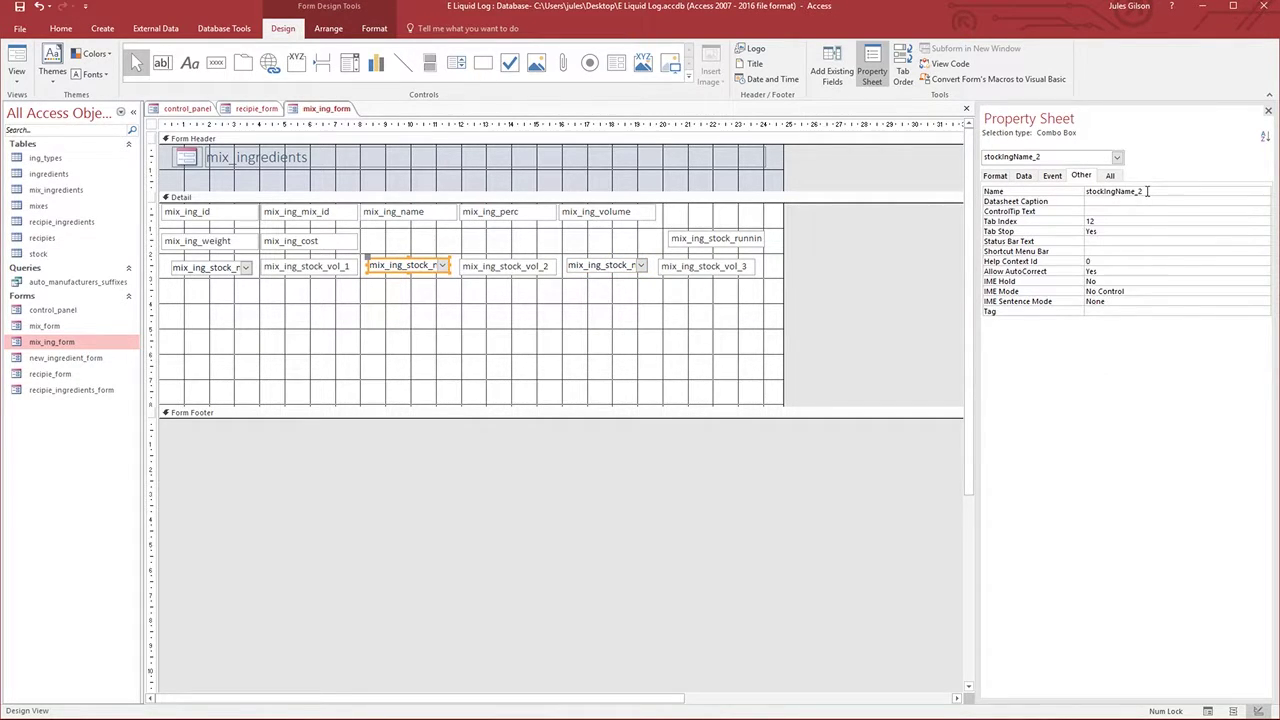
left_click(608, 264)
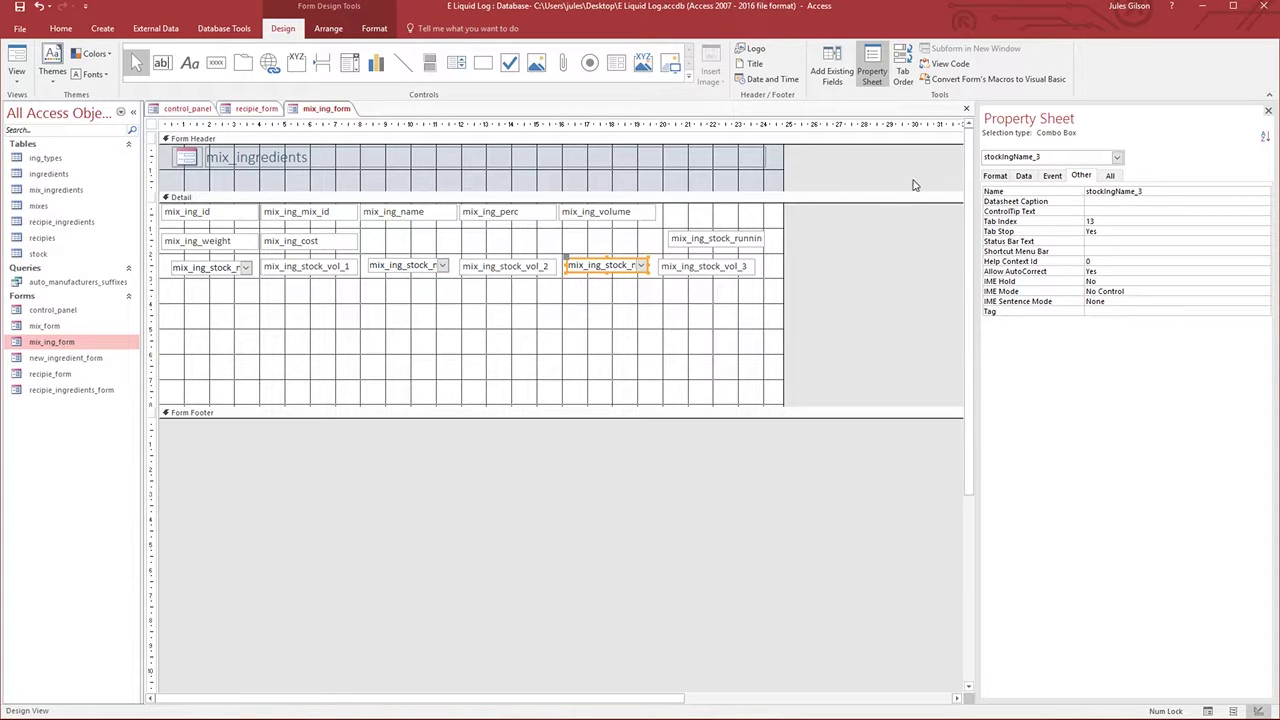
left_click(1052, 176)
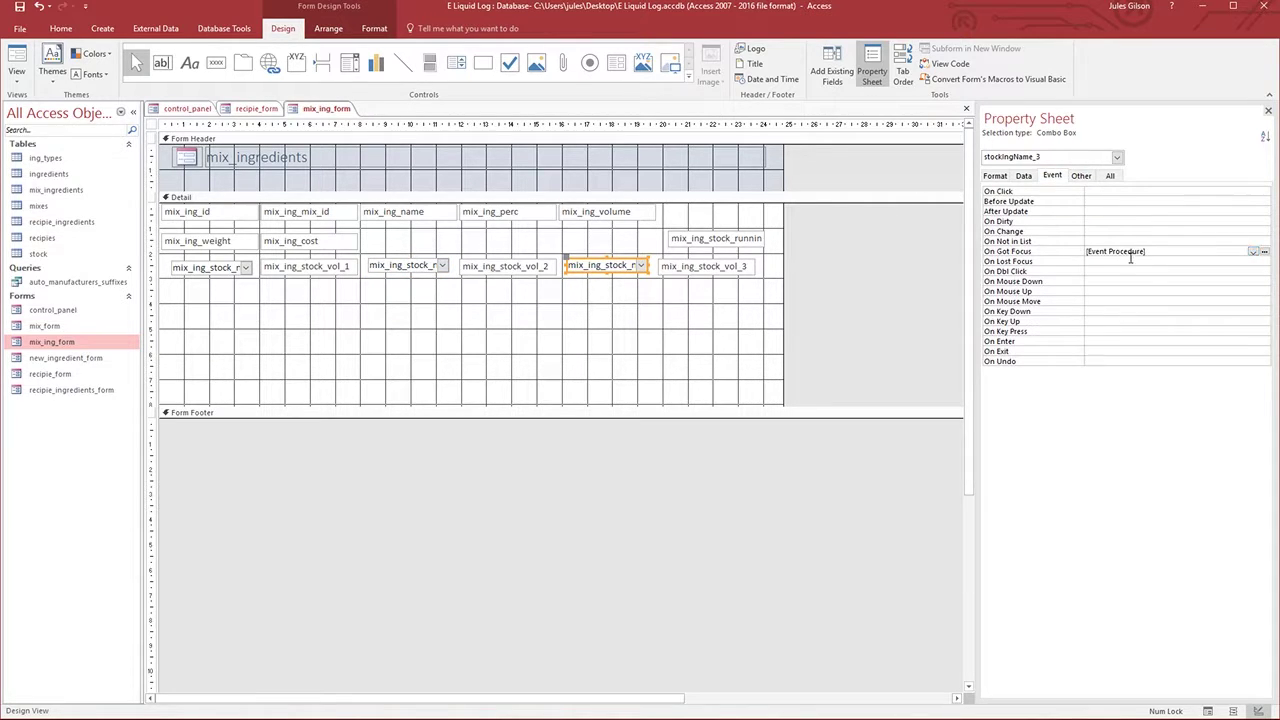
left_click(398, 267)
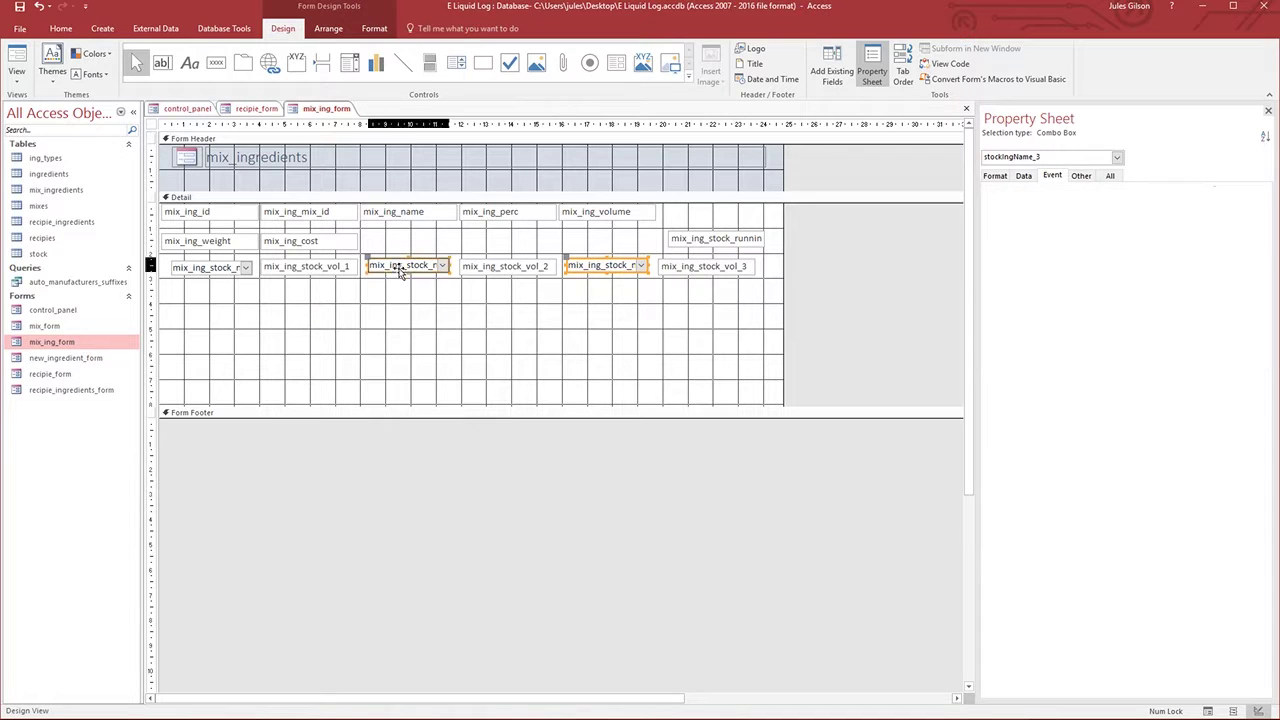
left_click(208, 270)
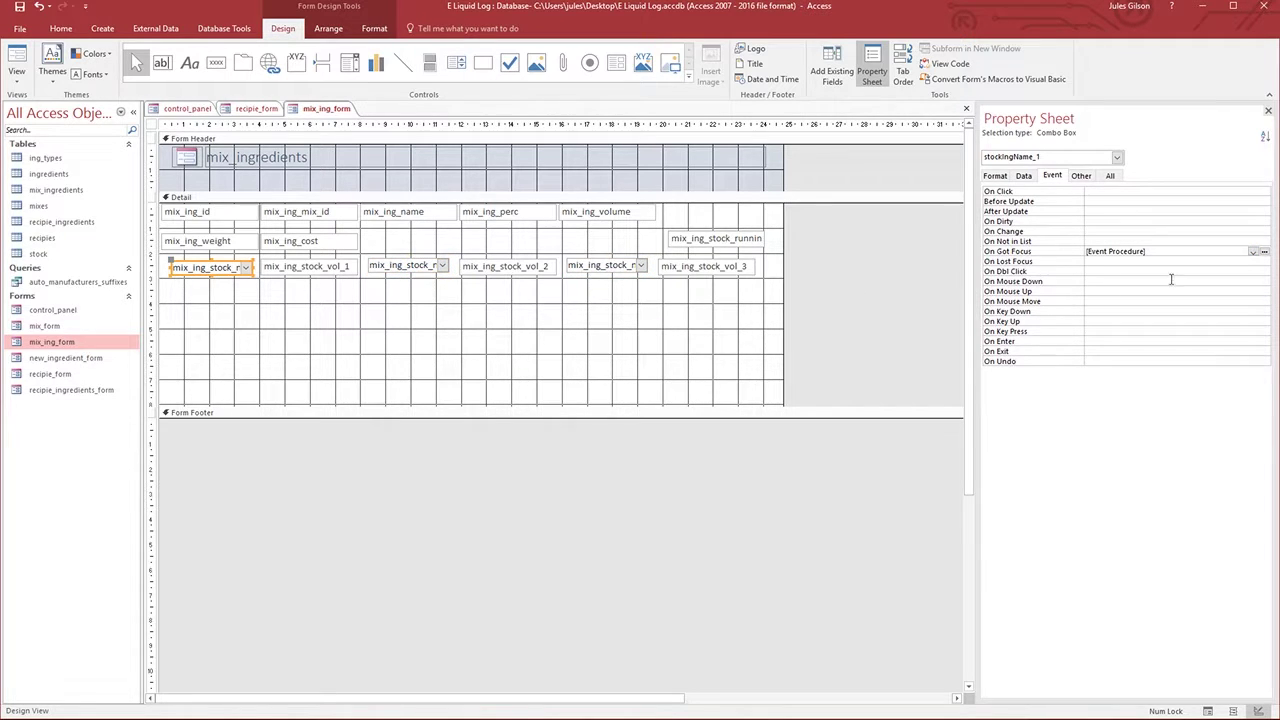
- Open the stockIngName_1 got-focus code, compare the three GotFocus handlers, and close the code editor
left_click(1264, 251)
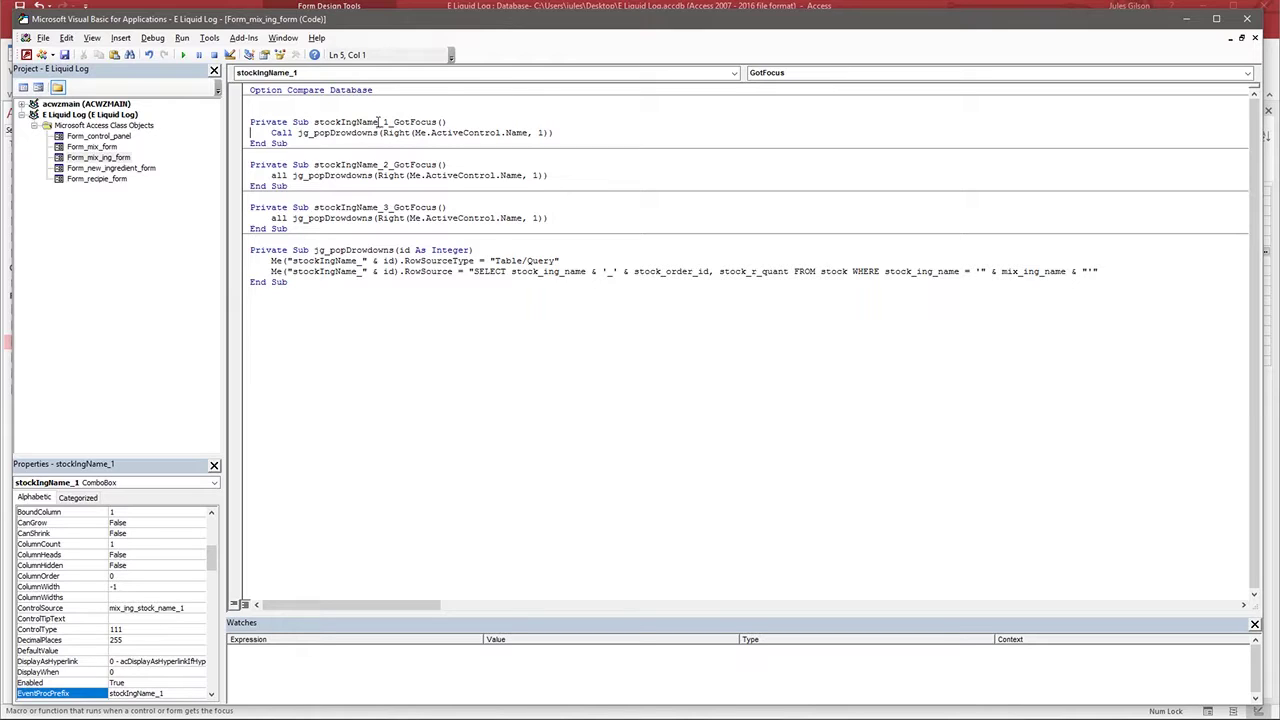
left_click_drag(383, 122, 389, 207)
left_click(1247, 18)
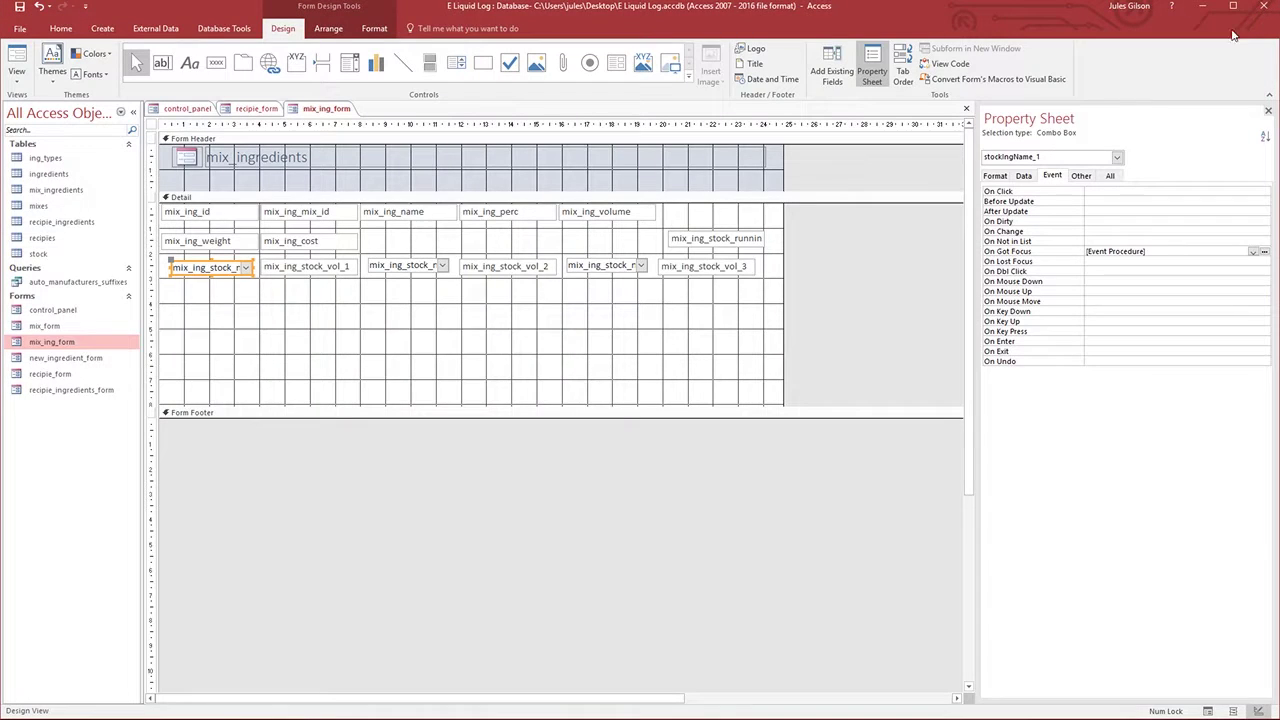
- Close mix_ing_form with its design changes saved and create another mix from the recipe with a mix_volume of 100
left_click(966, 108)
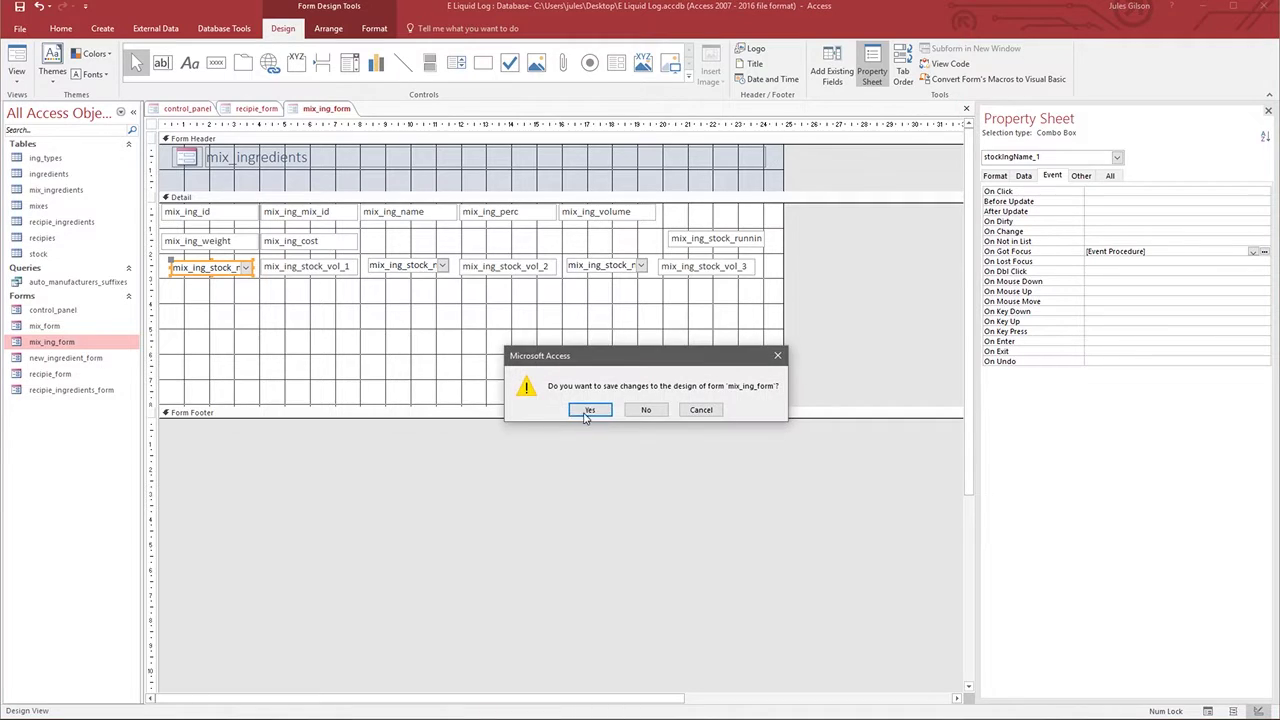
left_click(587, 419)
left_click(309, 140)
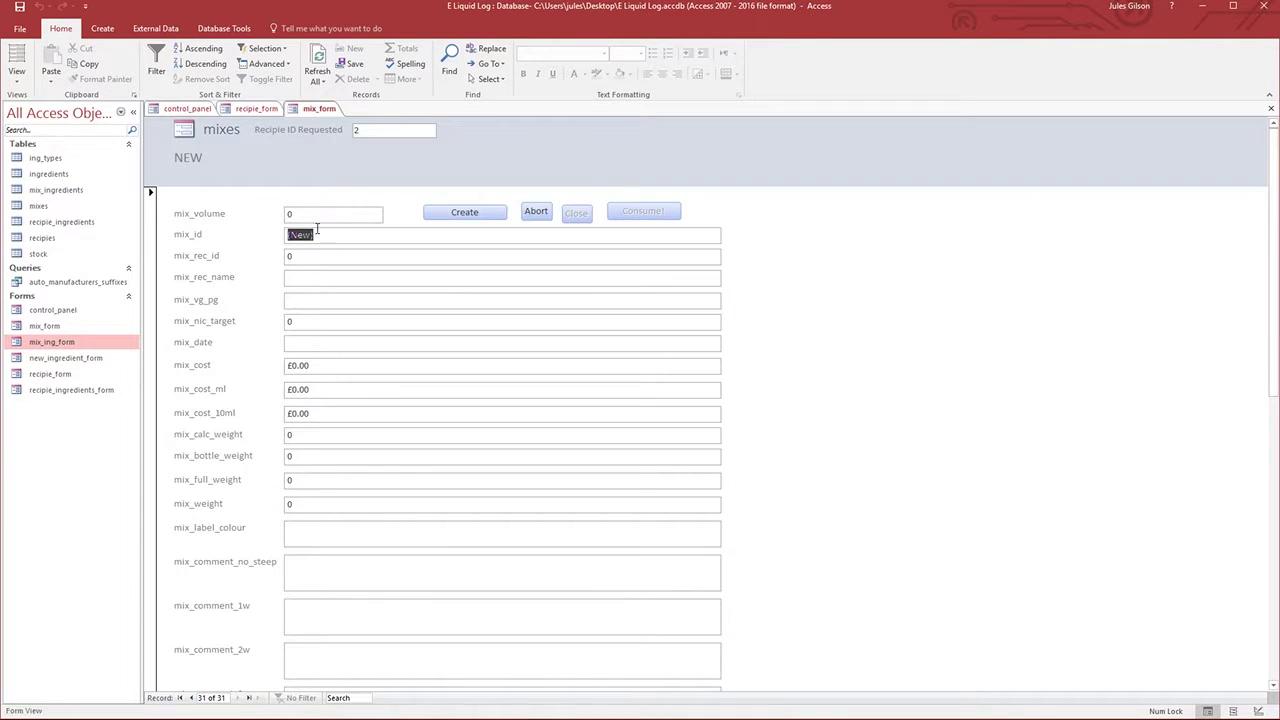
type("100")
left_click(466, 212)
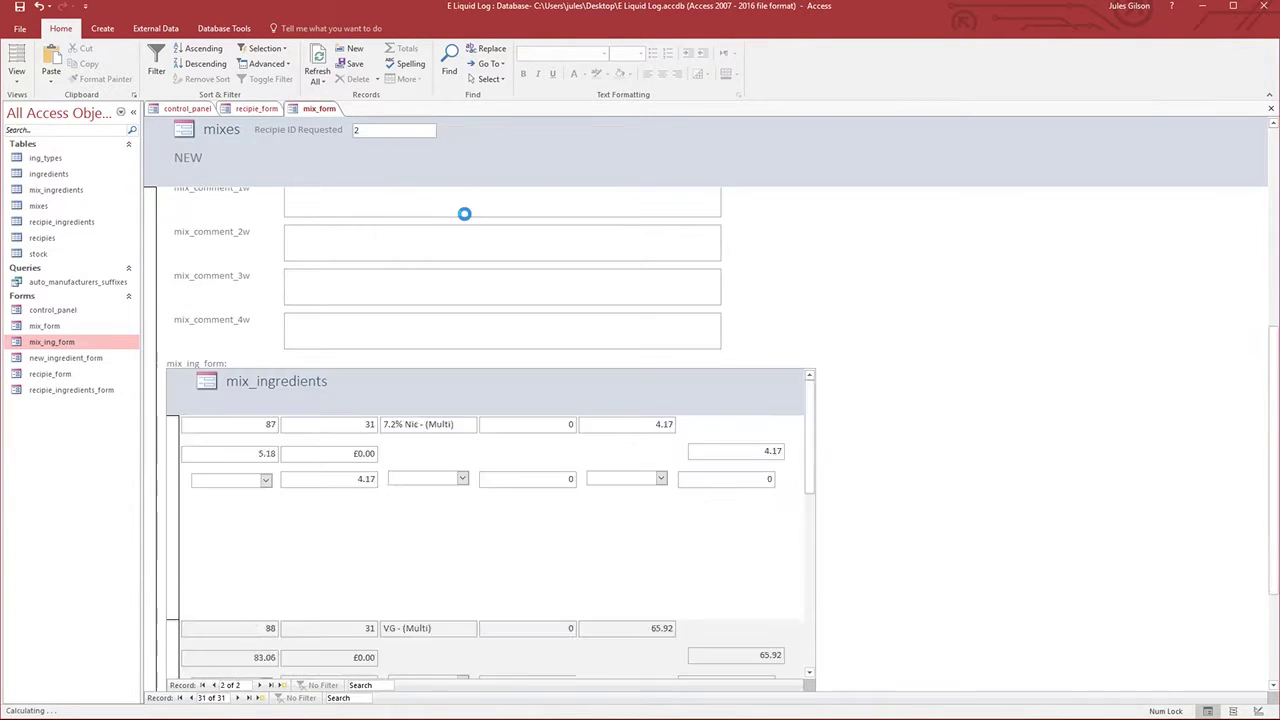
scroll(877, 354, "down", 6)
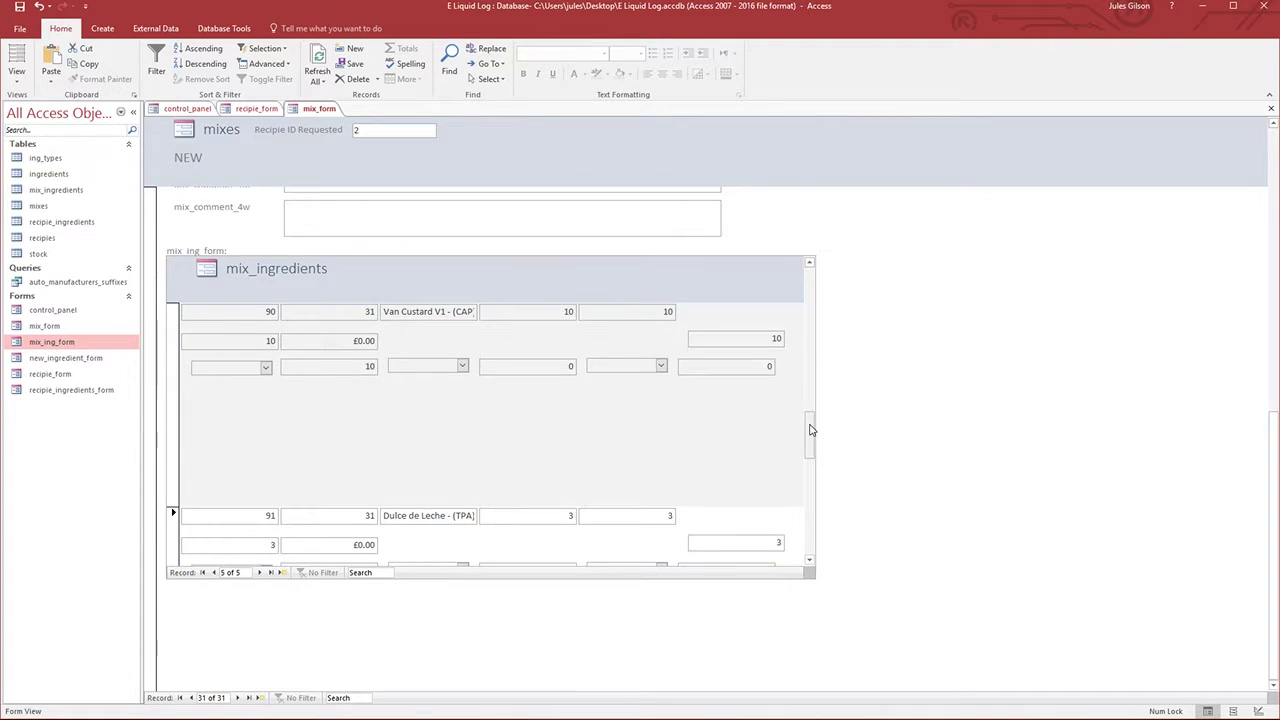
- Test the first and second stock bottle lists on the 7.2% Nic record and dismiss the compile error
left_click_drag(797, 316, 794, 277)
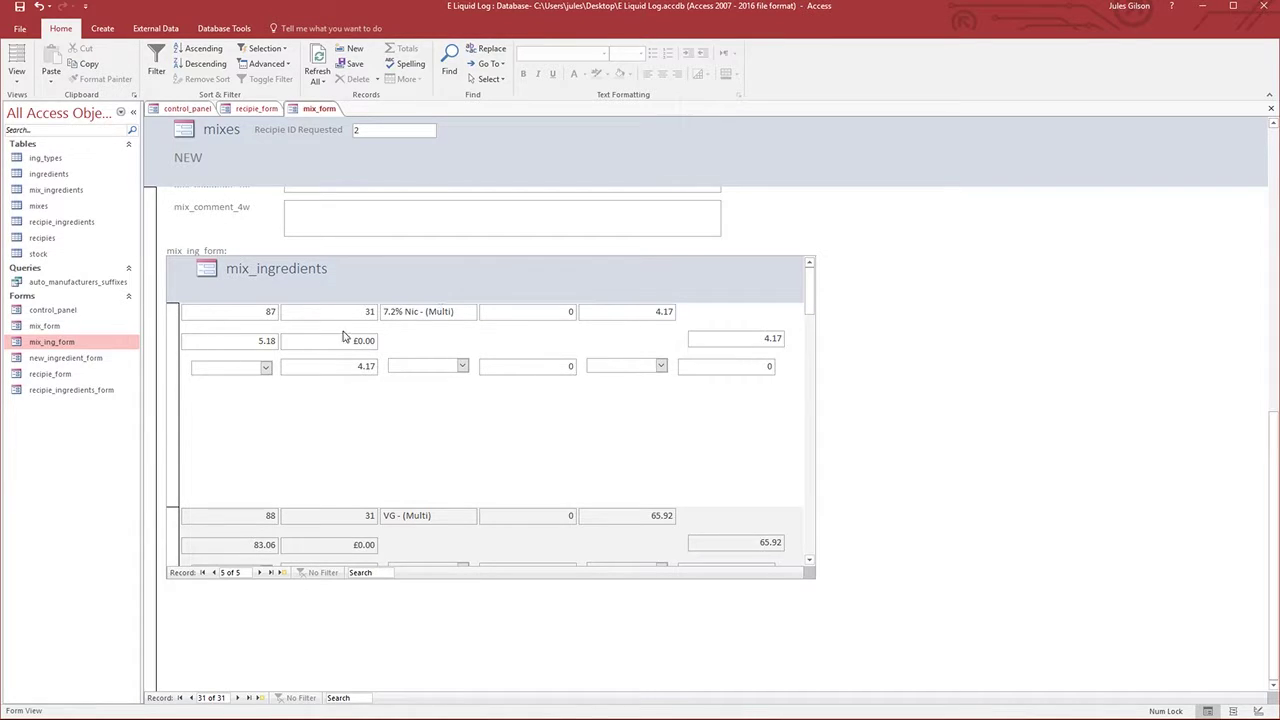
left_click(266, 368)
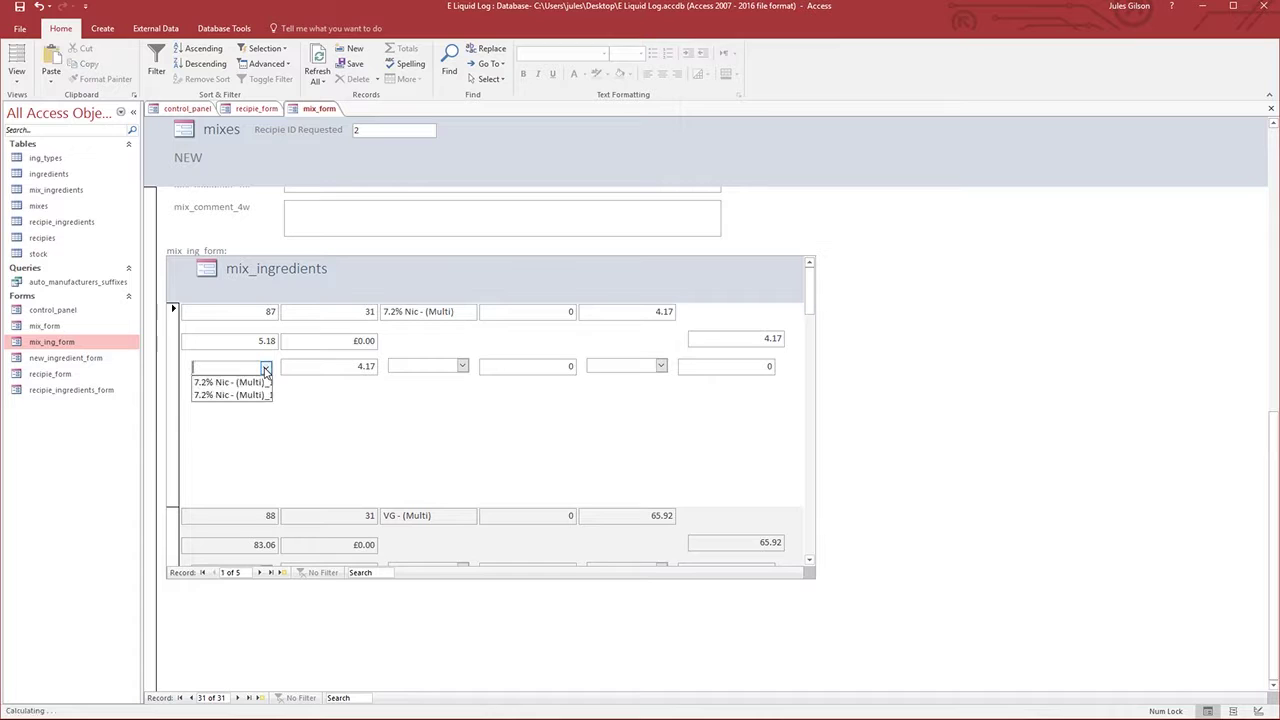
left_click(462, 366)
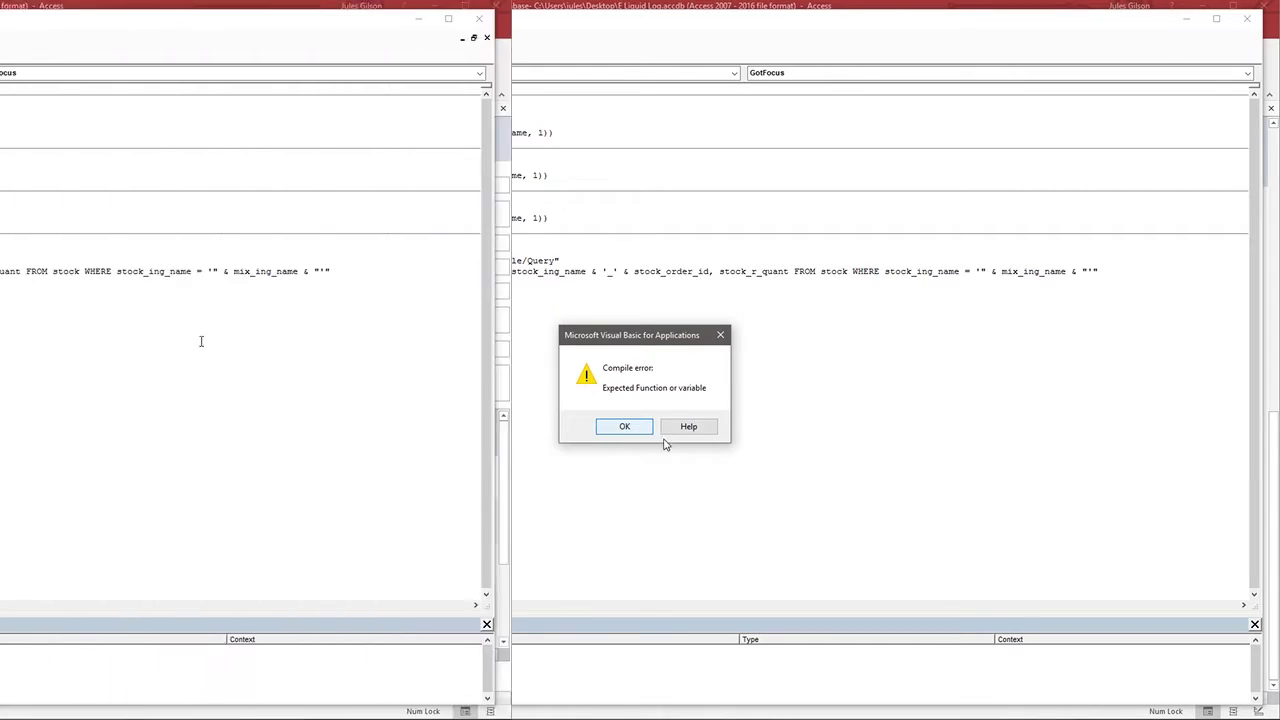
left_click(624, 427)
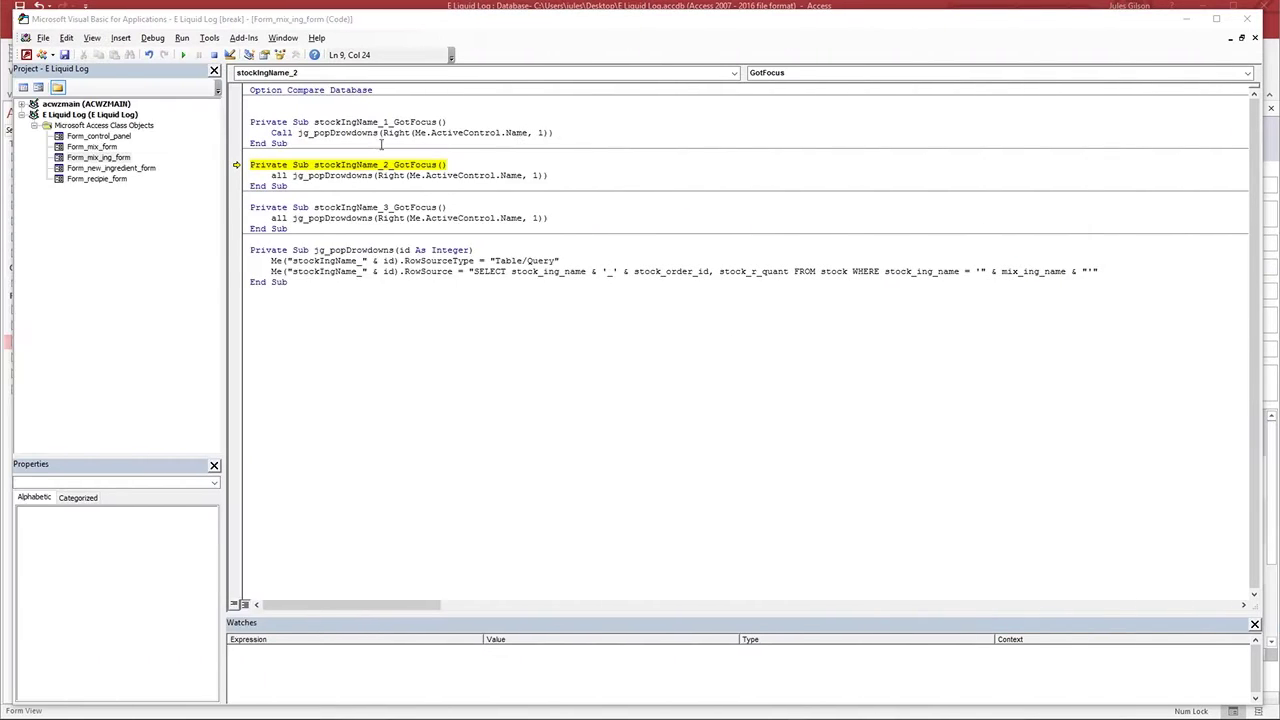
- Correct the misspelled Call keyword in the stockIngName_2 and stockIngName_3 GotFocus handlers, reset the halted code, and close the code editor
left_click(270, 176)
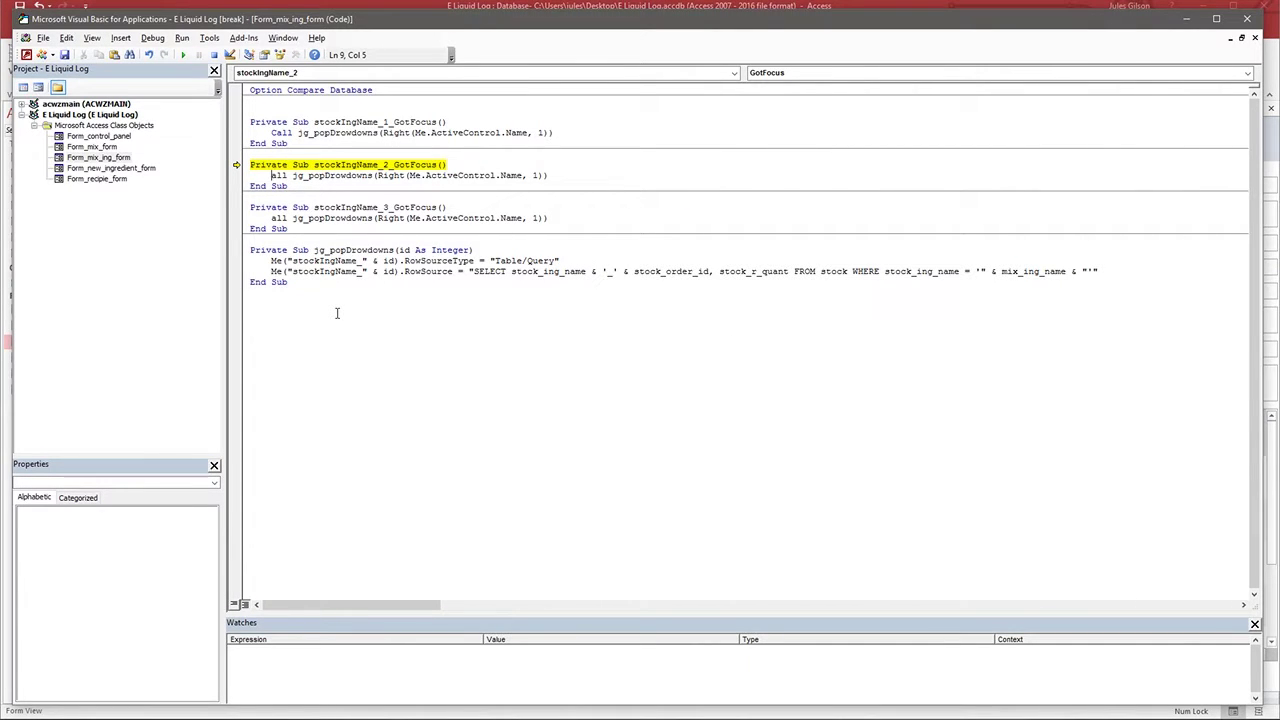
type("C")
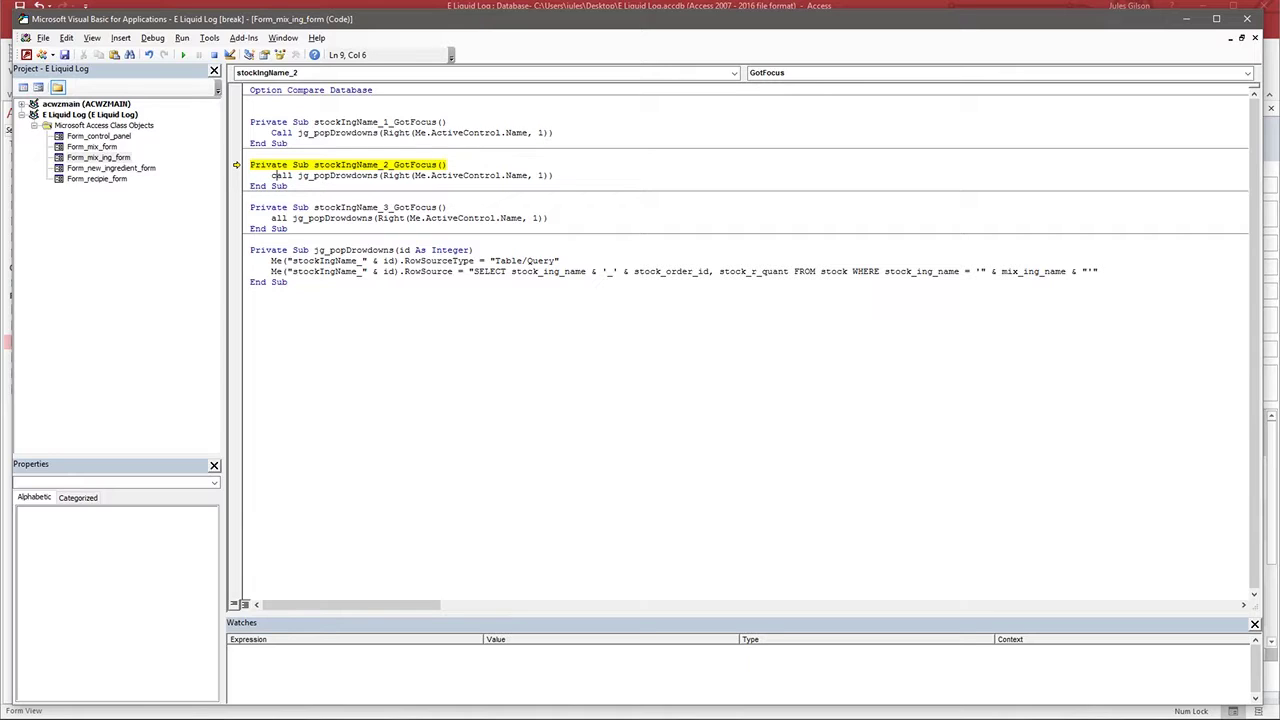
key("Down")
type("C")
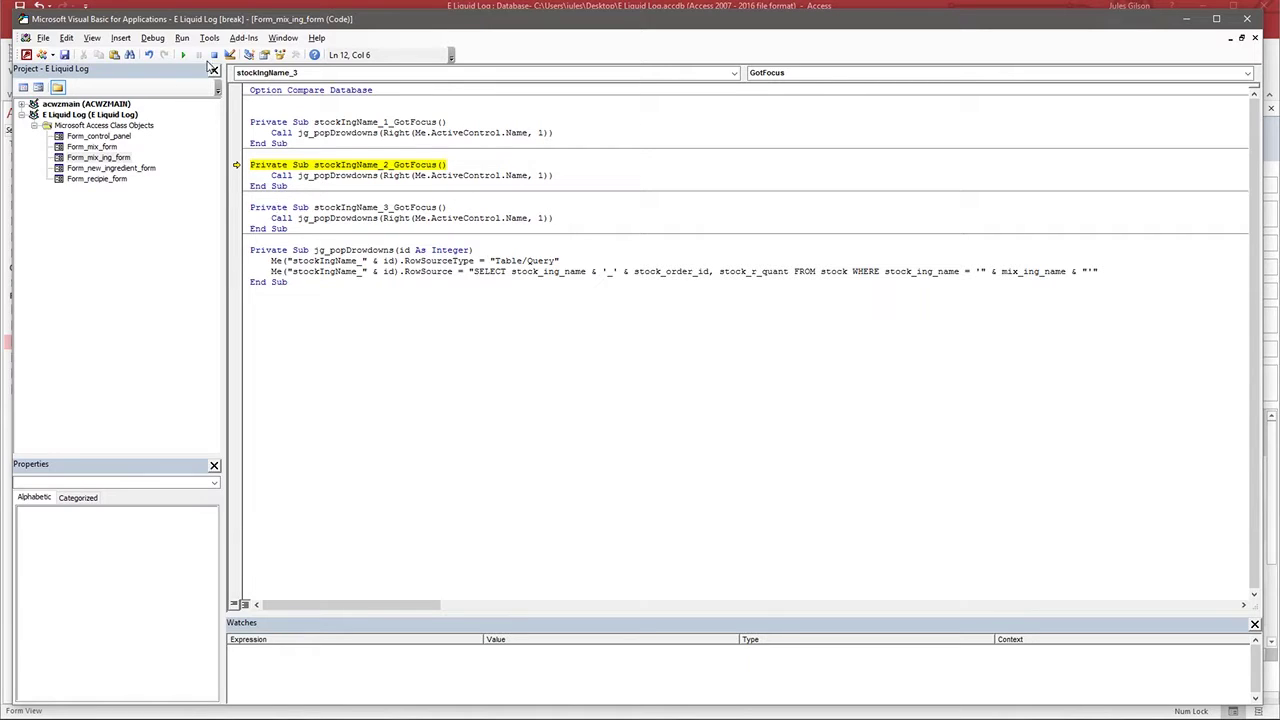
left_click(213, 55)
left_click(1246, 20)
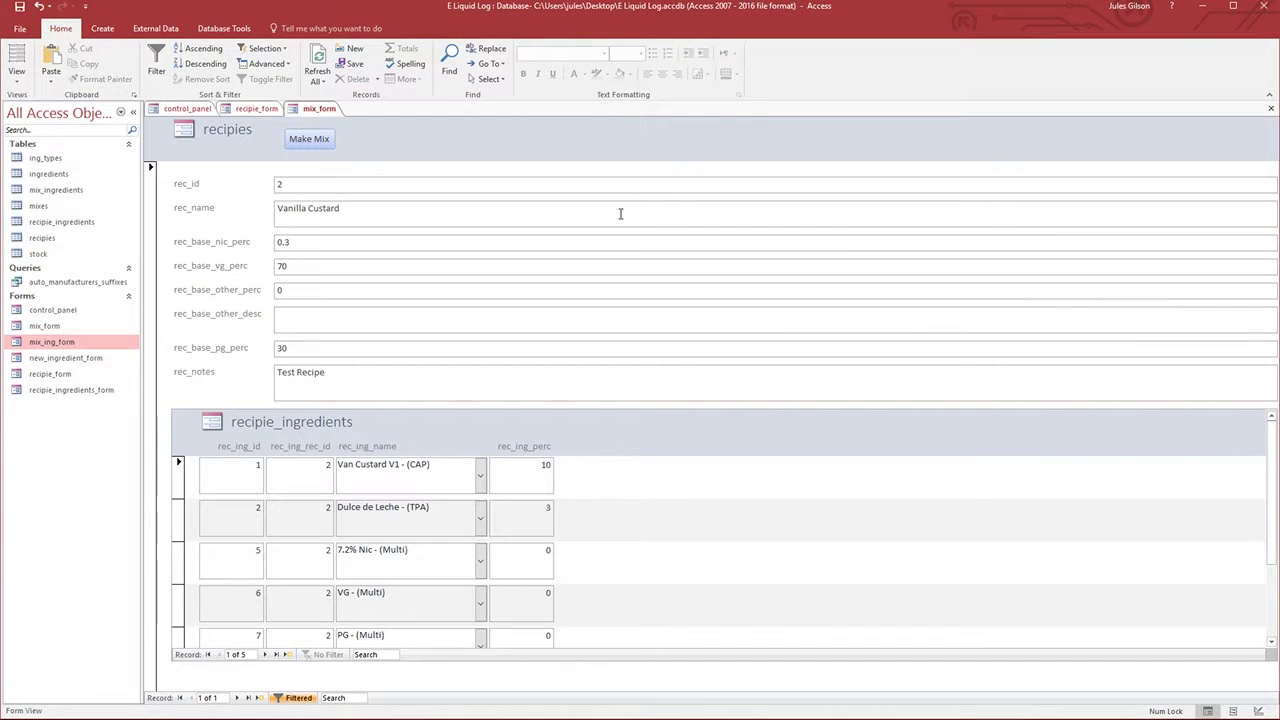
- Close the open mix with mix_ing_form's design changes saved, and create a new mix from the Vanilla Custard recipe with a mix_volume entered
left_click(302, 138)
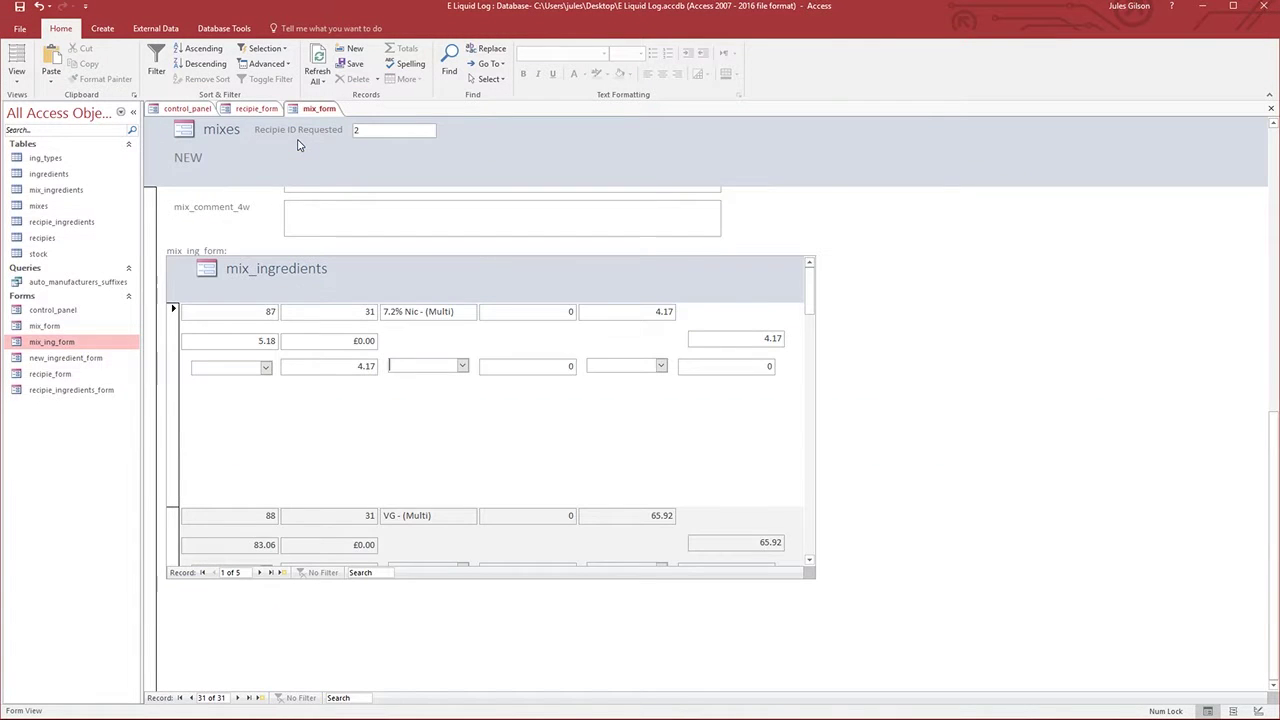
left_click(1273, 111)
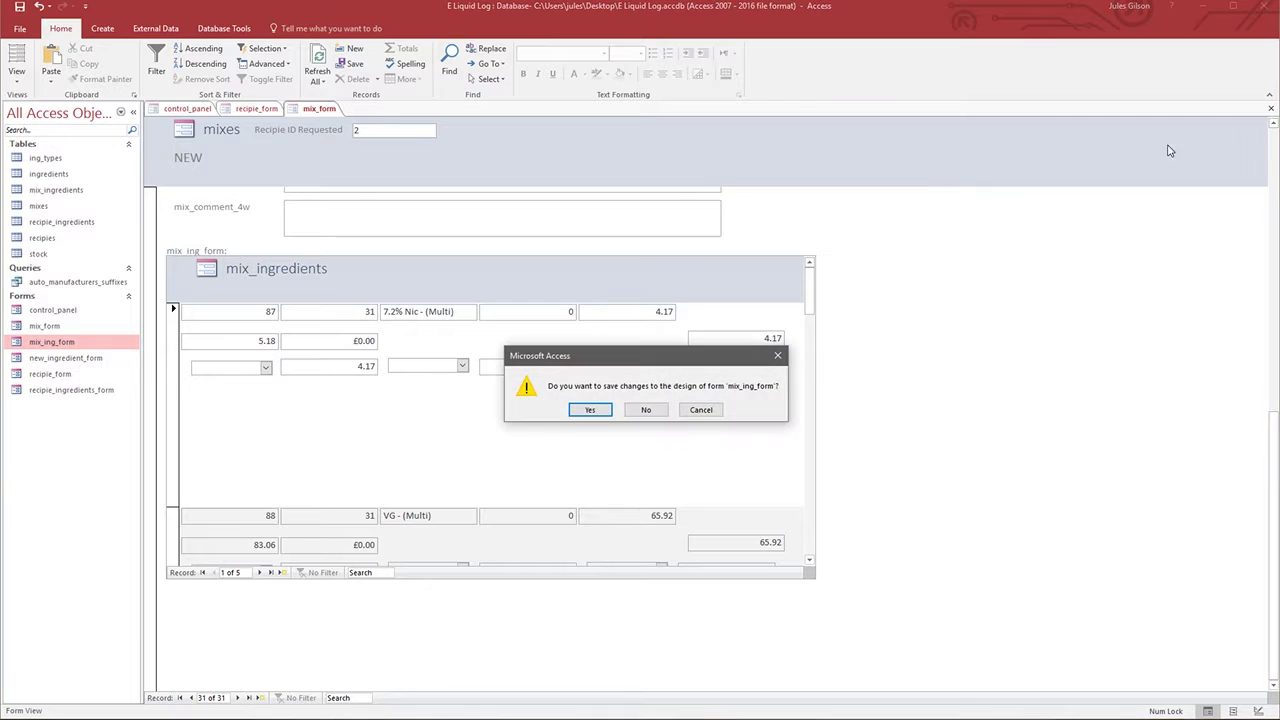
left_click(600, 410)
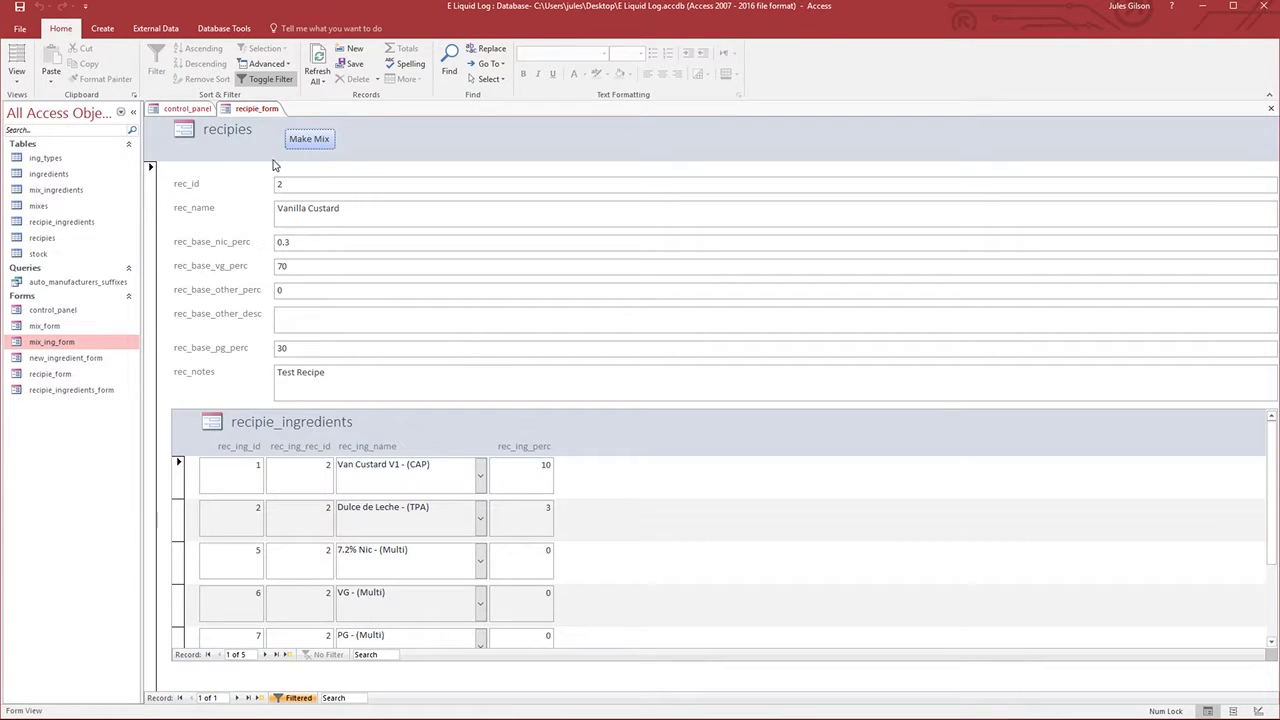
left_click(309, 140)
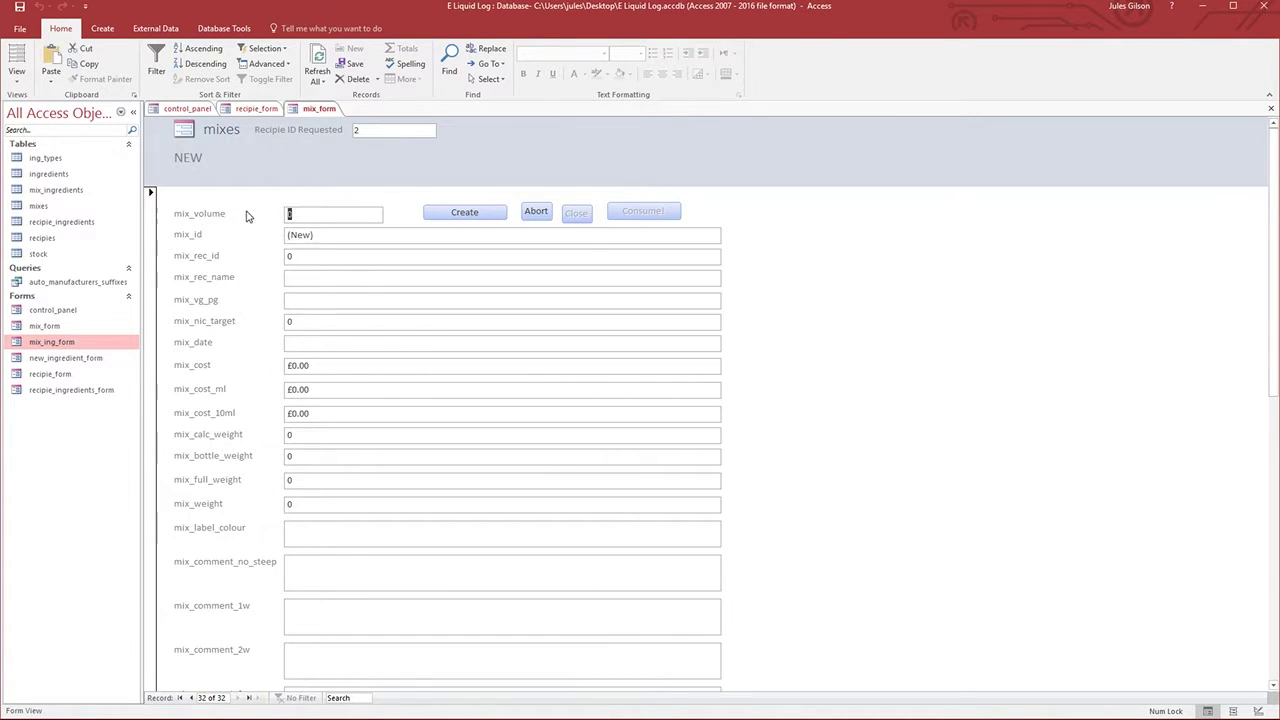
type("100")
left_click(445, 213)
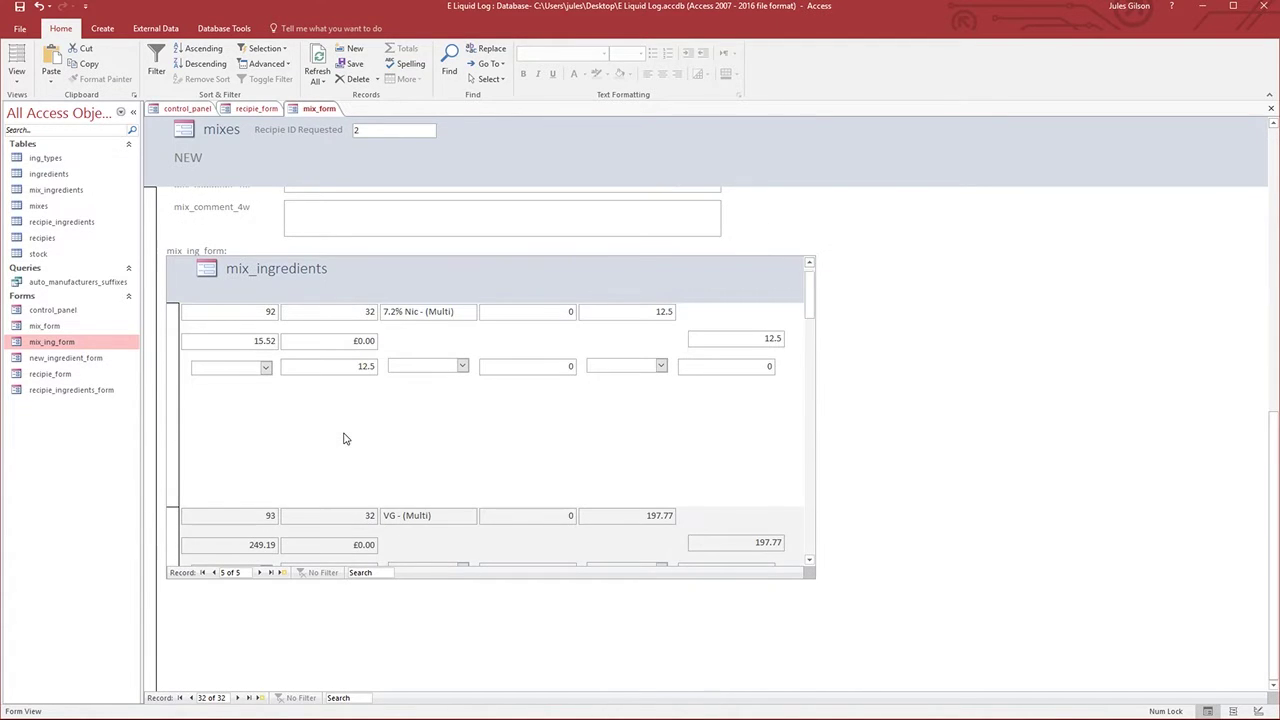
- Check the bottle lists of all three stock combo boxes on the 7.2% Nic - (Multi) record
scroll(357, 435, "up", 3)
left_click(266, 368)
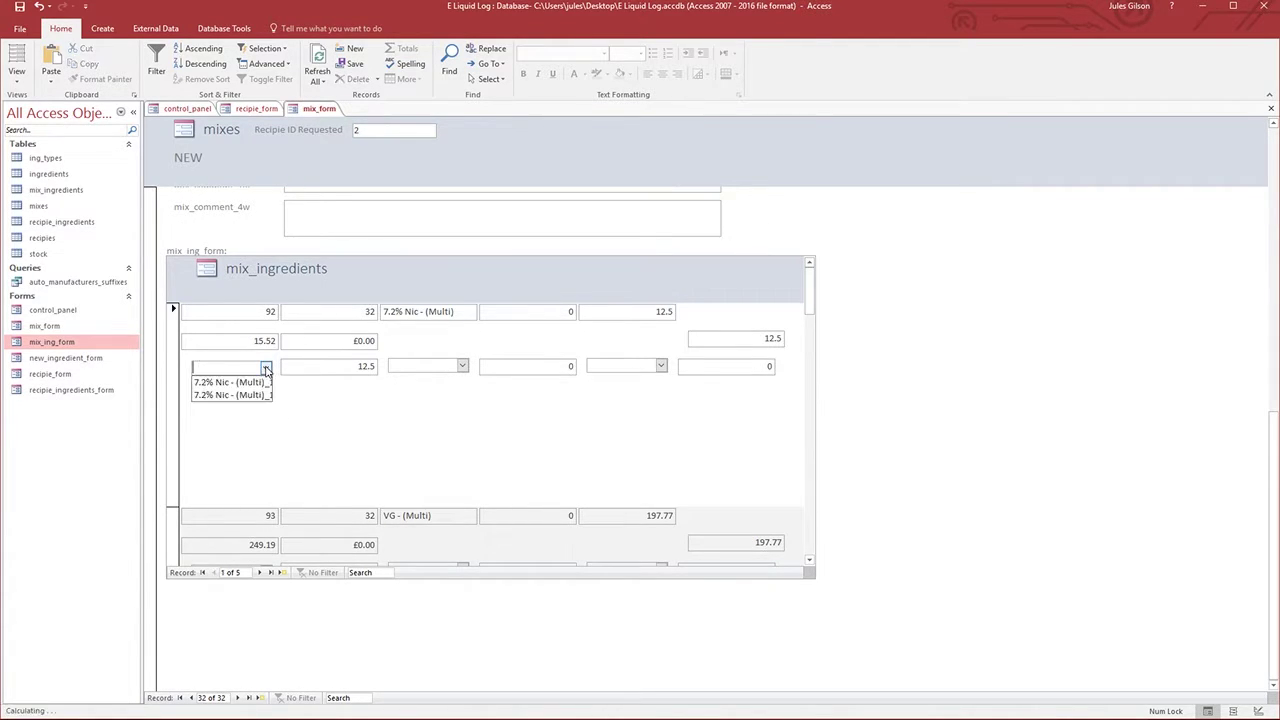
left_click(460, 366)
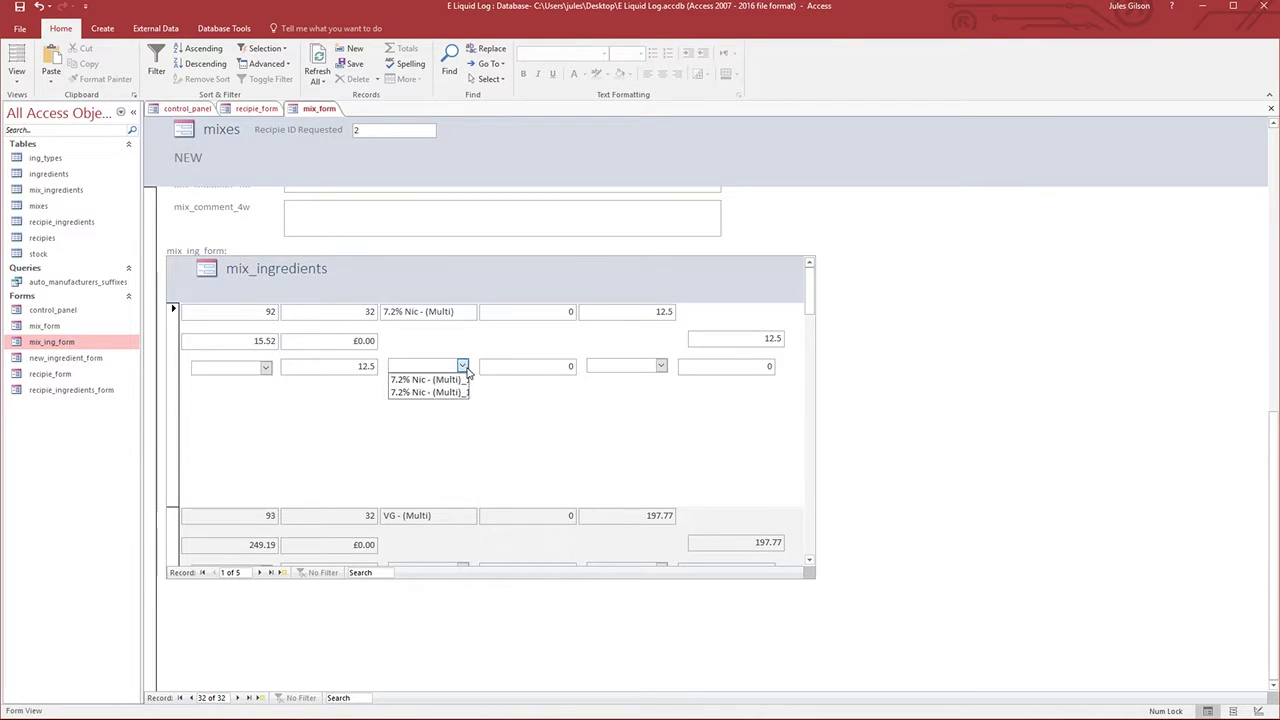
left_click(660, 367)
left_click(660, 367)
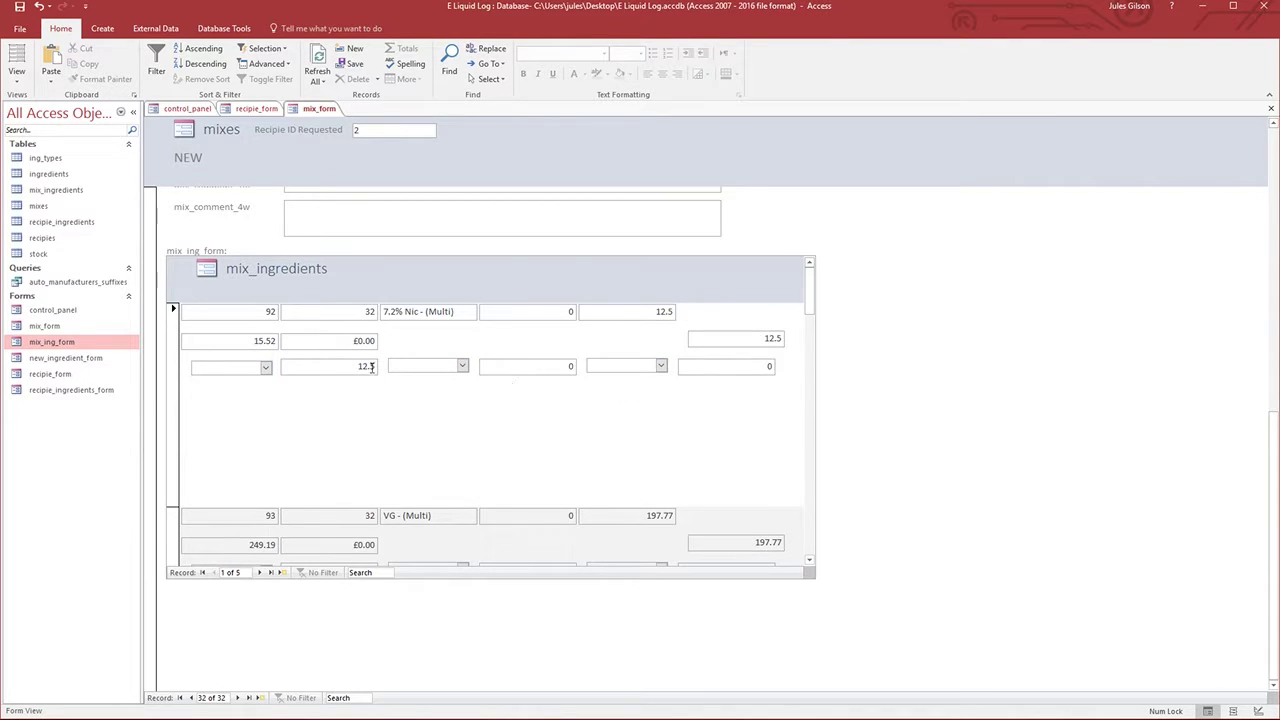
- Choose a 7.2% Nic - (Multi) bottle in each of the 7.2% Nic record's three stock combo boxes
left_click(266, 367)
left_click(225, 389)
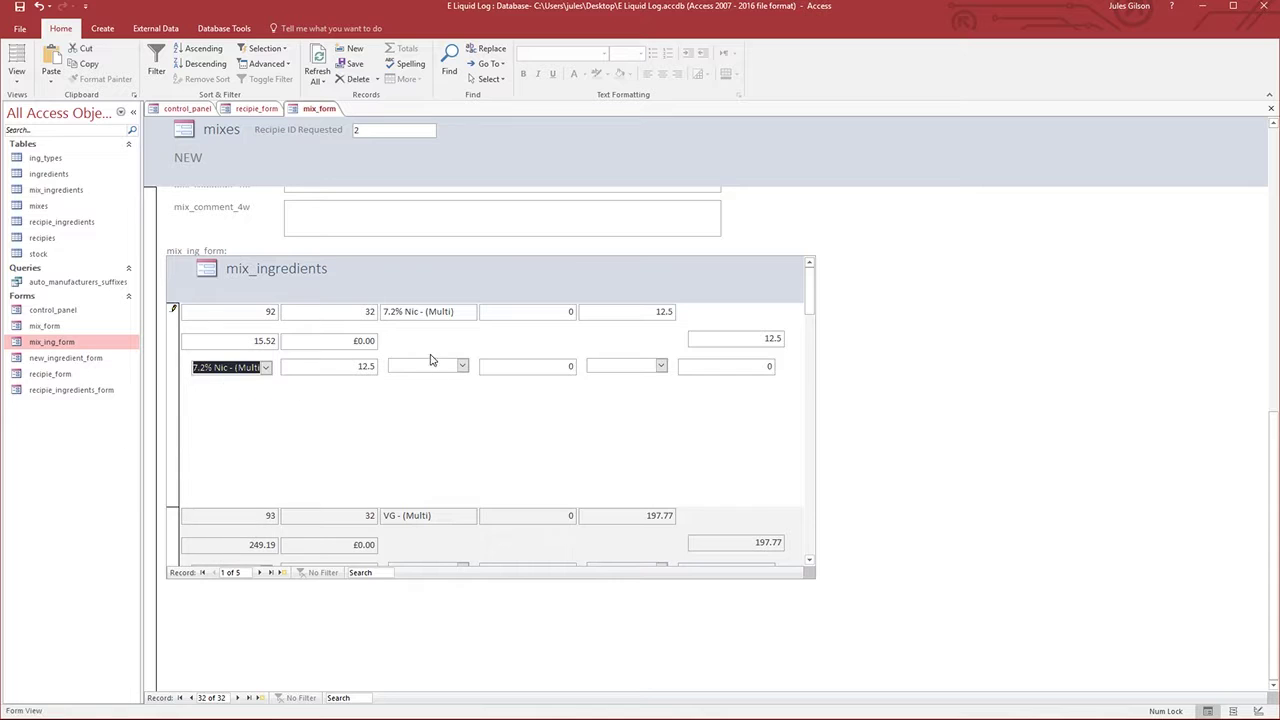
left_click(461, 367)
left_click(416, 392)
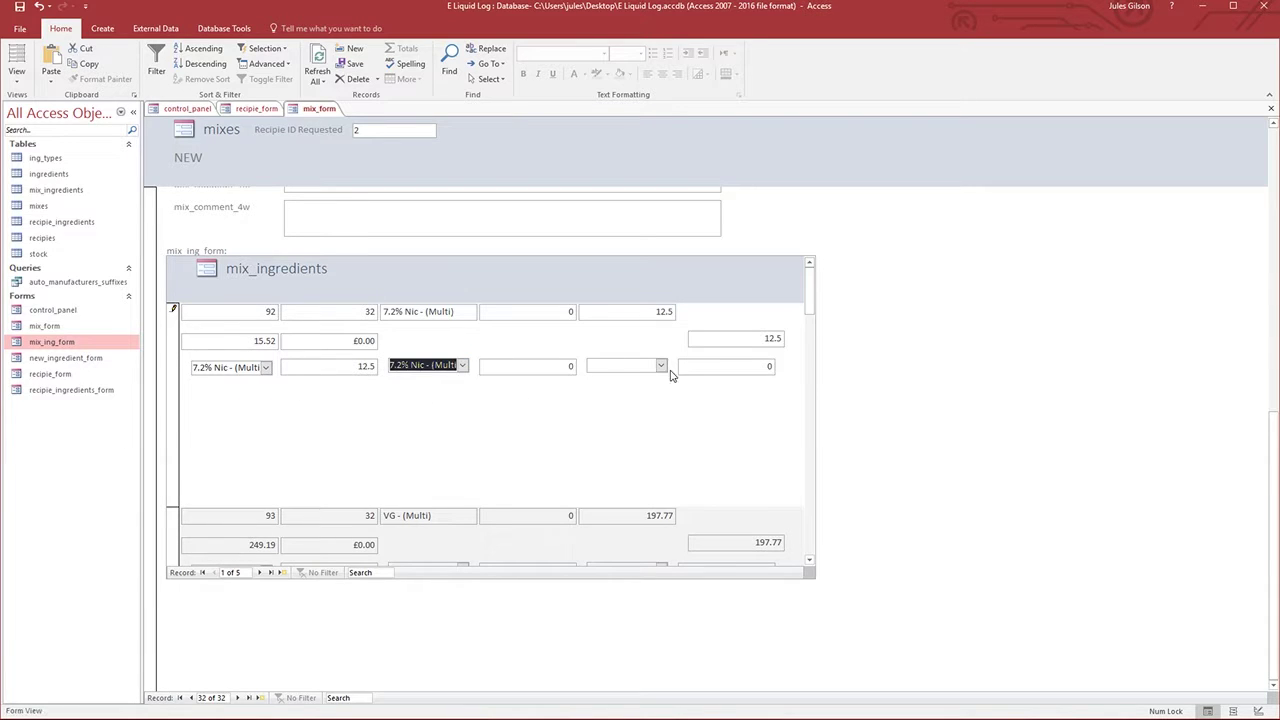
left_click(660, 366)
left_click(606, 388)
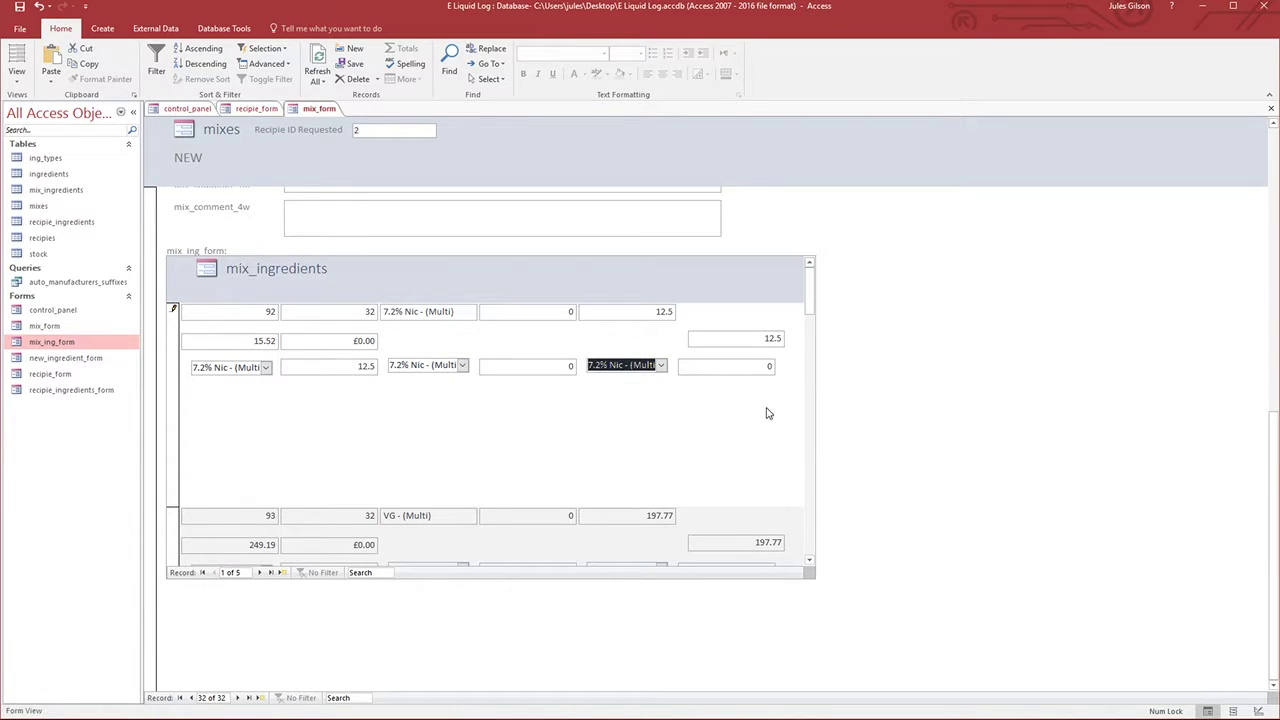
- Fill the VG - (Multi) record's first two stock combo boxes with VG - (Multi)_7 and the third with VG - (Multi)_13
scroll(745, 424, "down", 1)
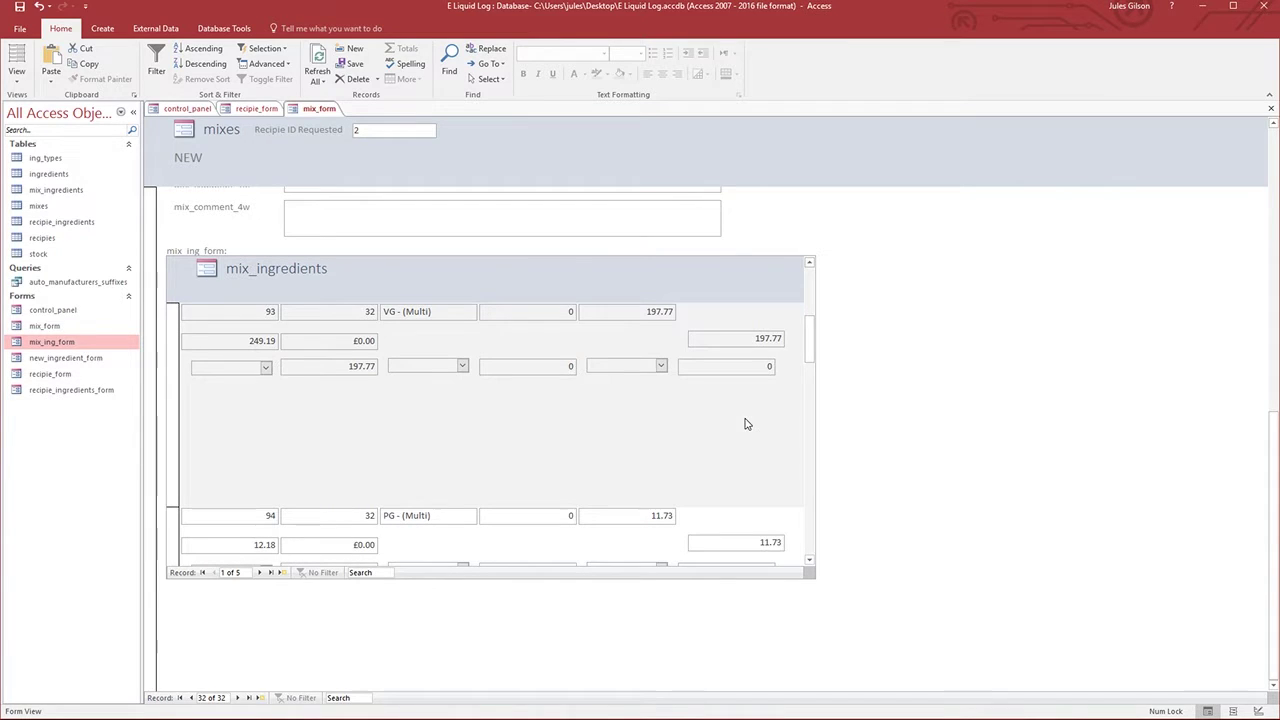
left_click(266, 368)
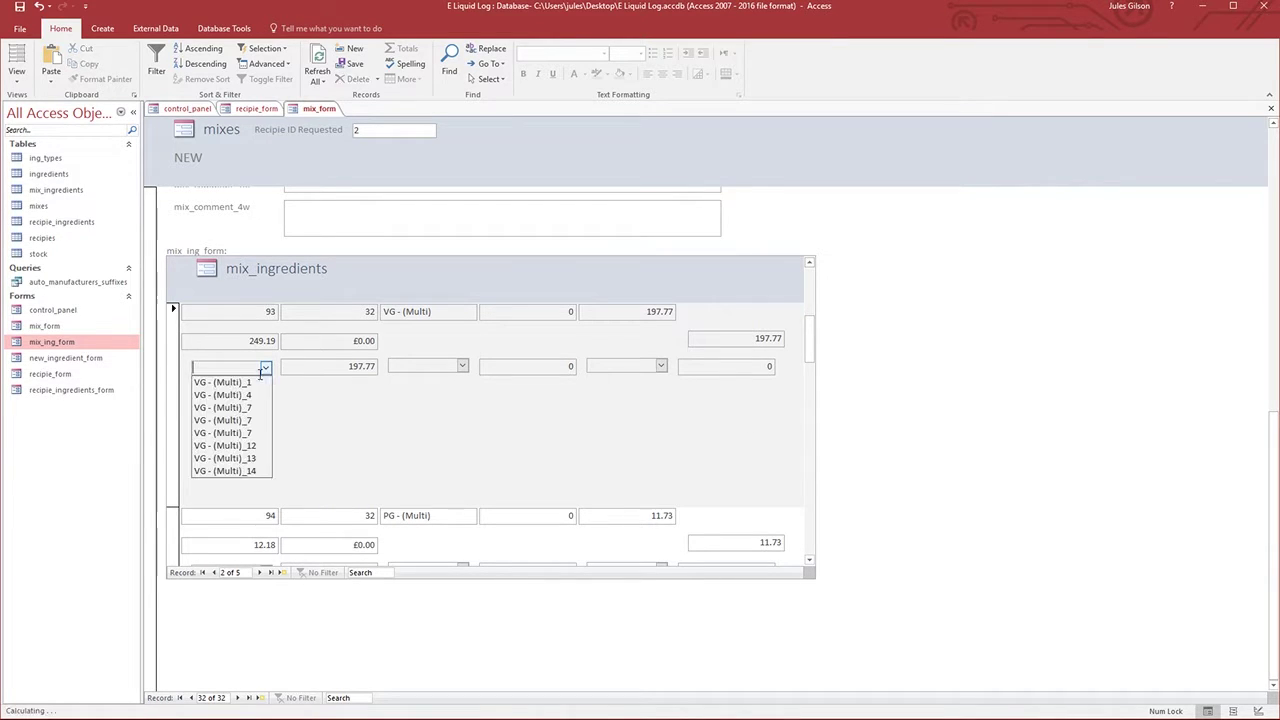
left_click(220, 434)
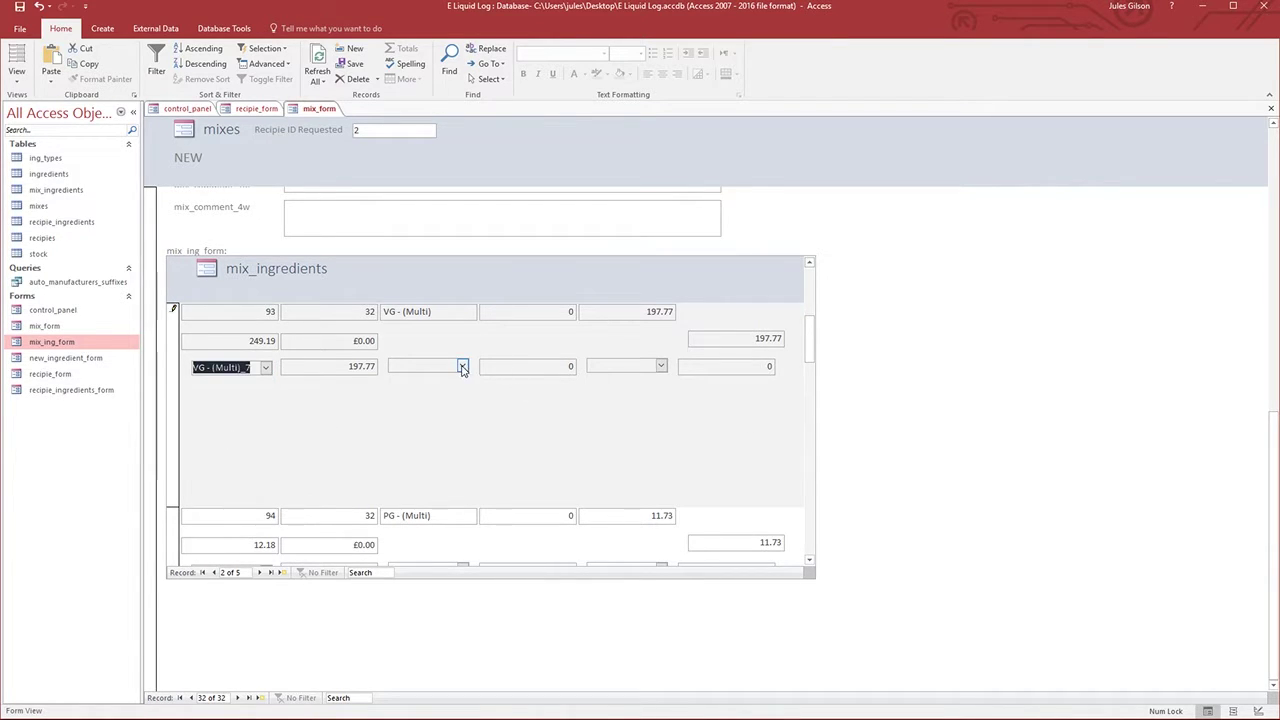
left_click(462, 366)
left_click(418, 441)
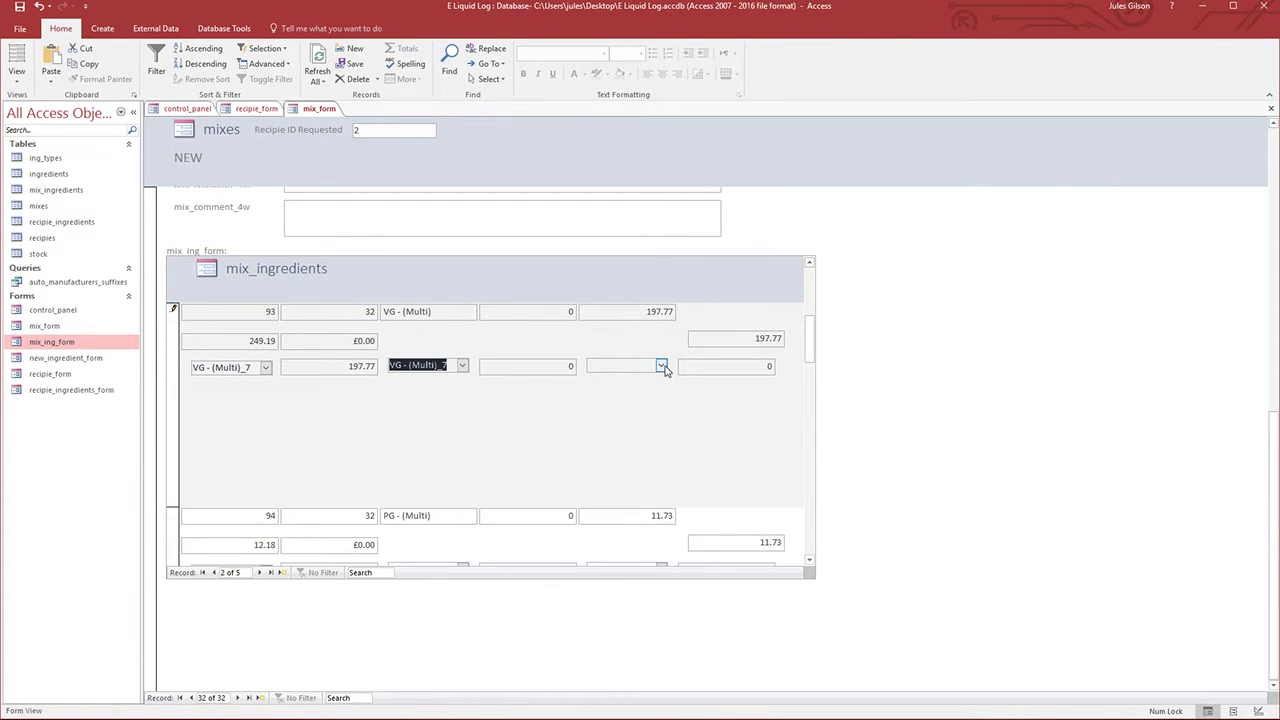
left_click(660, 366)
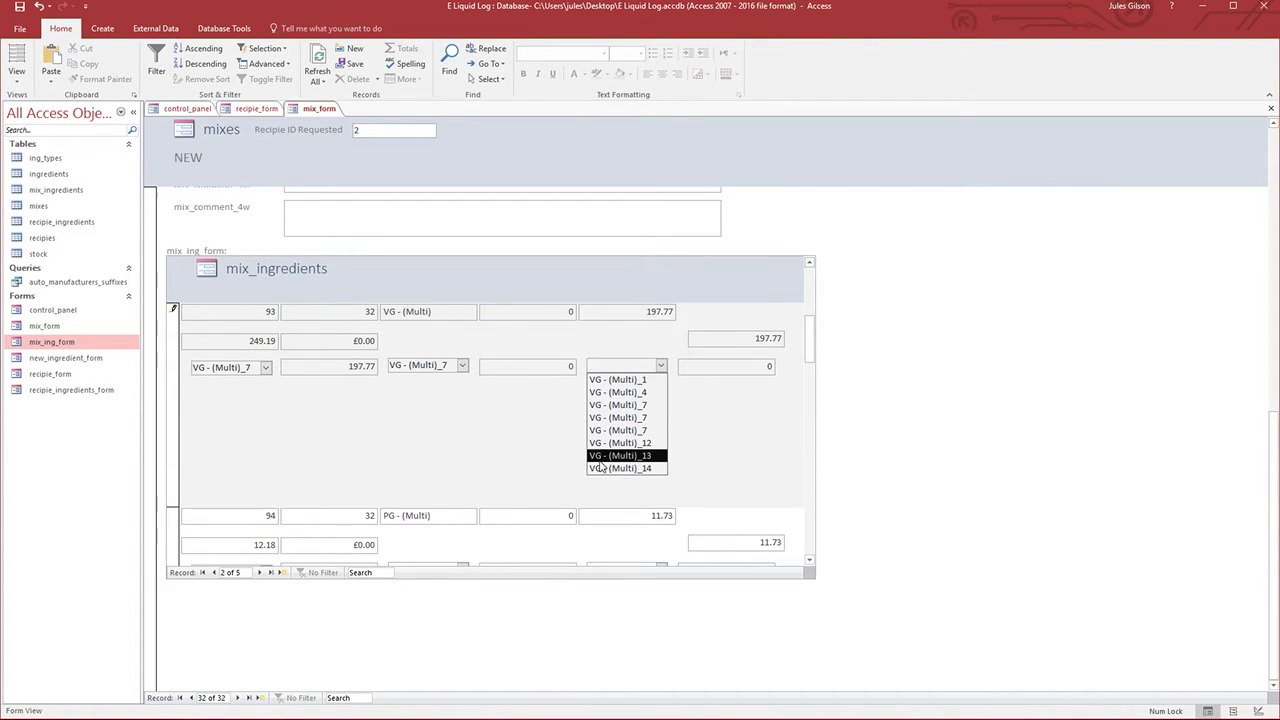
left_click(601, 455)
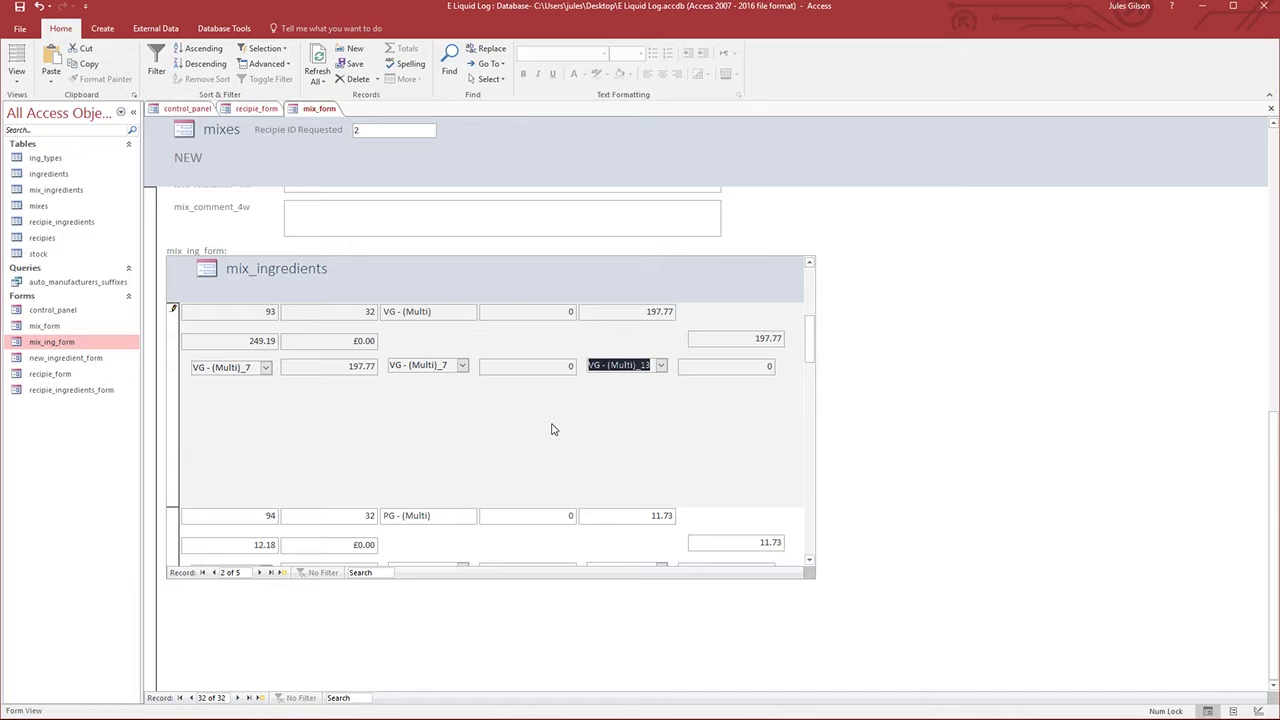